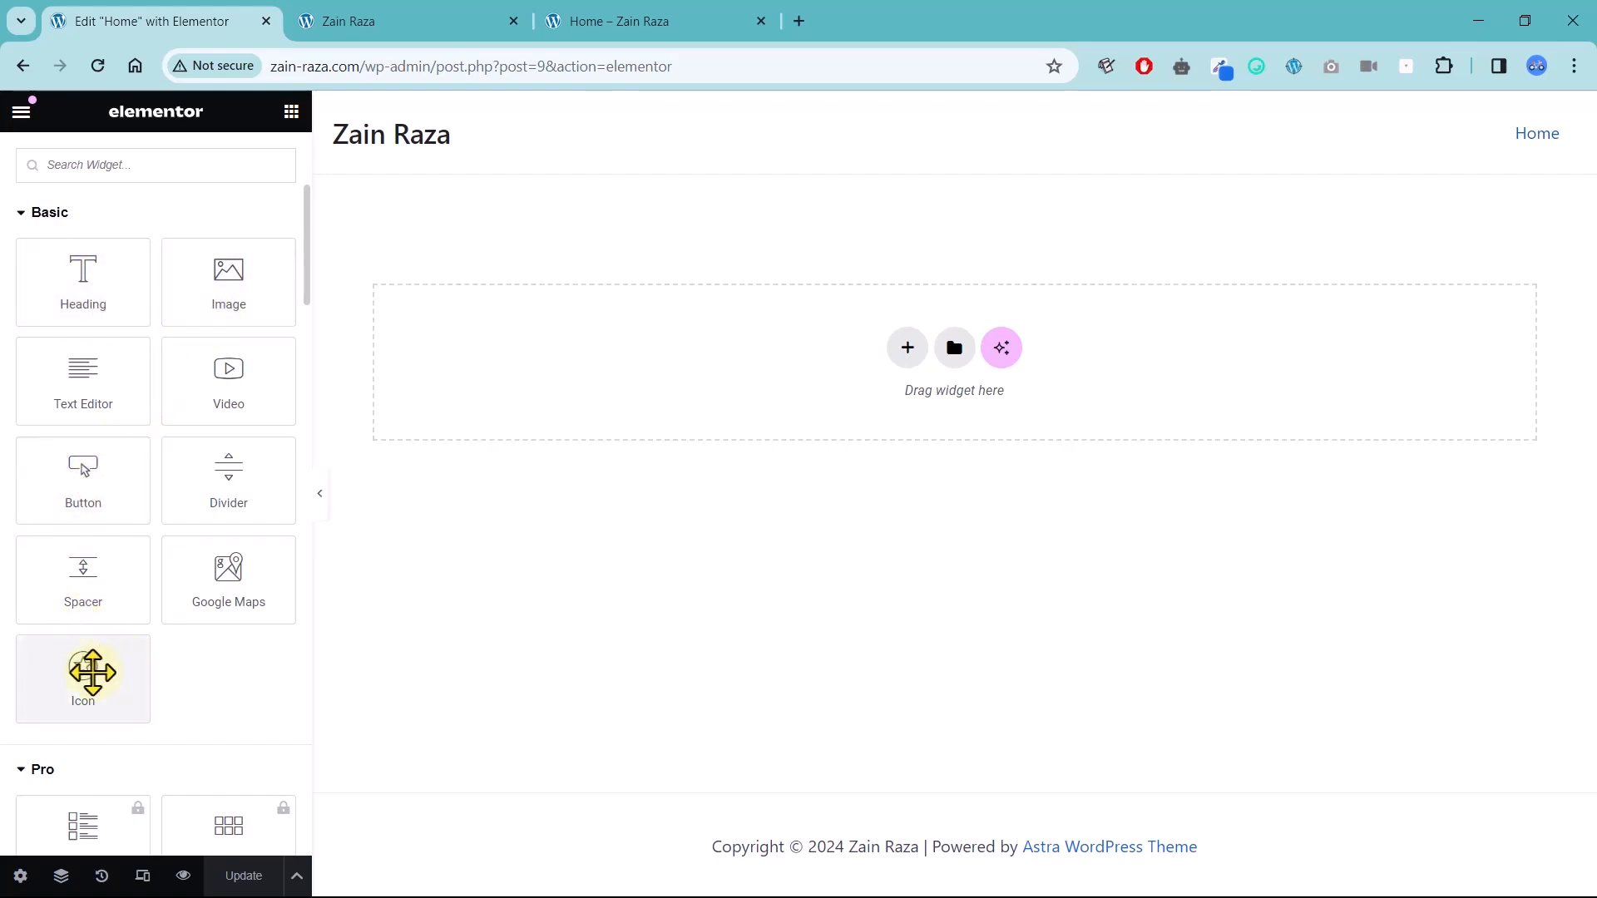
Add a Heading widget to the empty Home page.
{"action": "scroll", "coordinate": [131, 641], "scroll_direction": "down", "scroll_amount": 5}
{"action": "scroll", "coordinate": [125, 670], "scroll_direction": "down", "scroll_amount": 4}
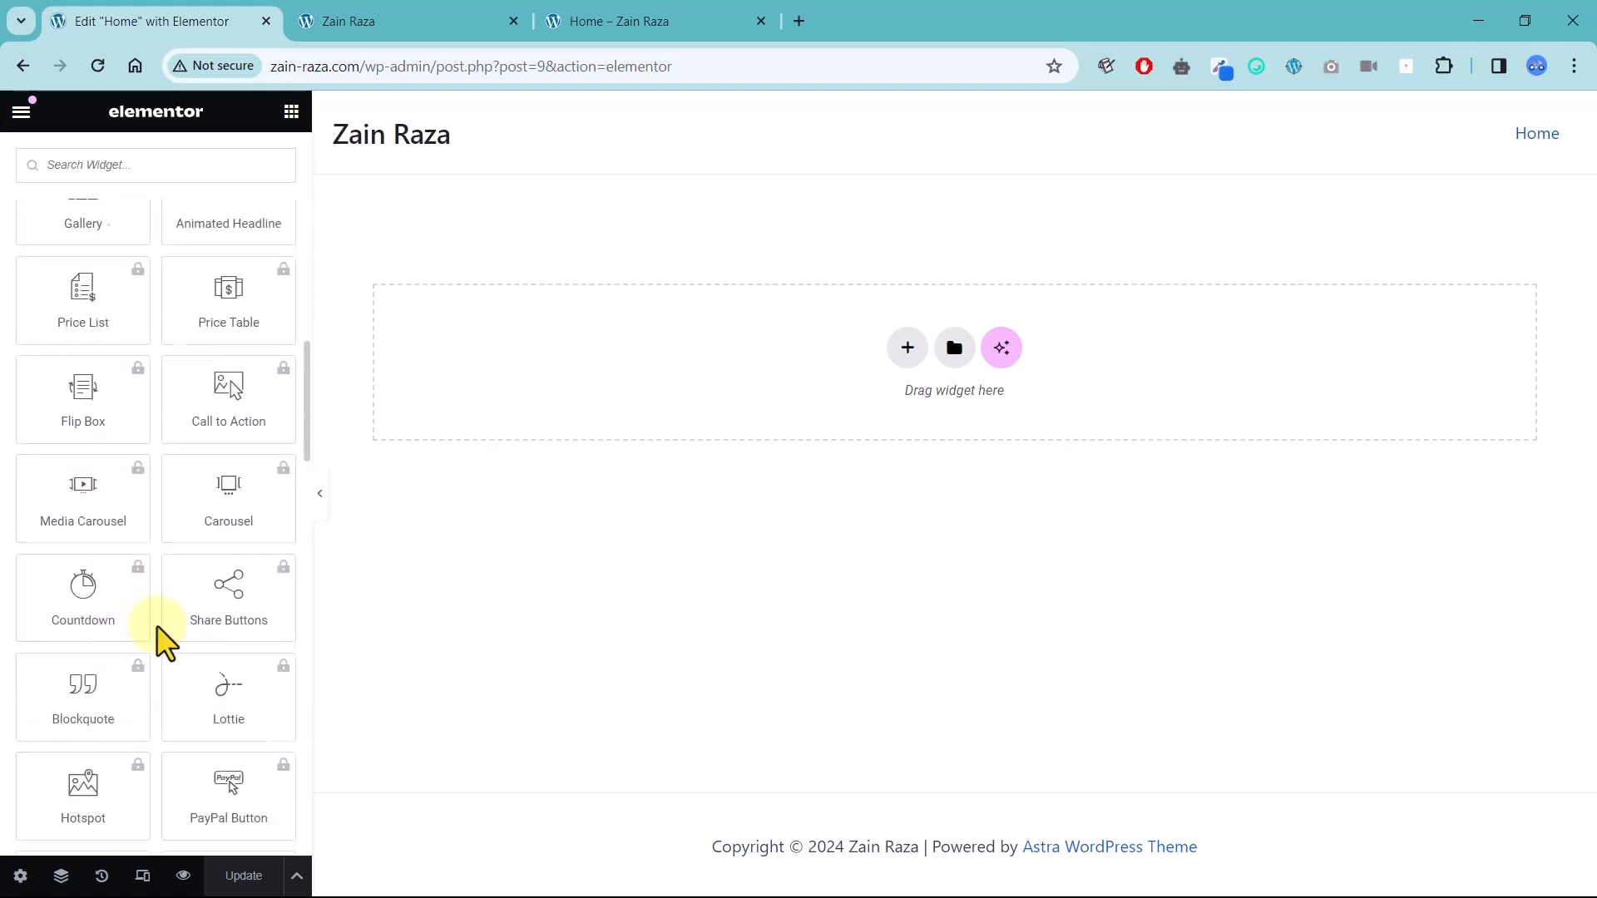
{"action": "scroll", "coordinate": [162, 641], "scroll_direction": "up", "scroll_amount": 10}
{"action": "scroll", "coordinate": [164, 536], "scroll_direction": "down", "scroll_amount": 1}
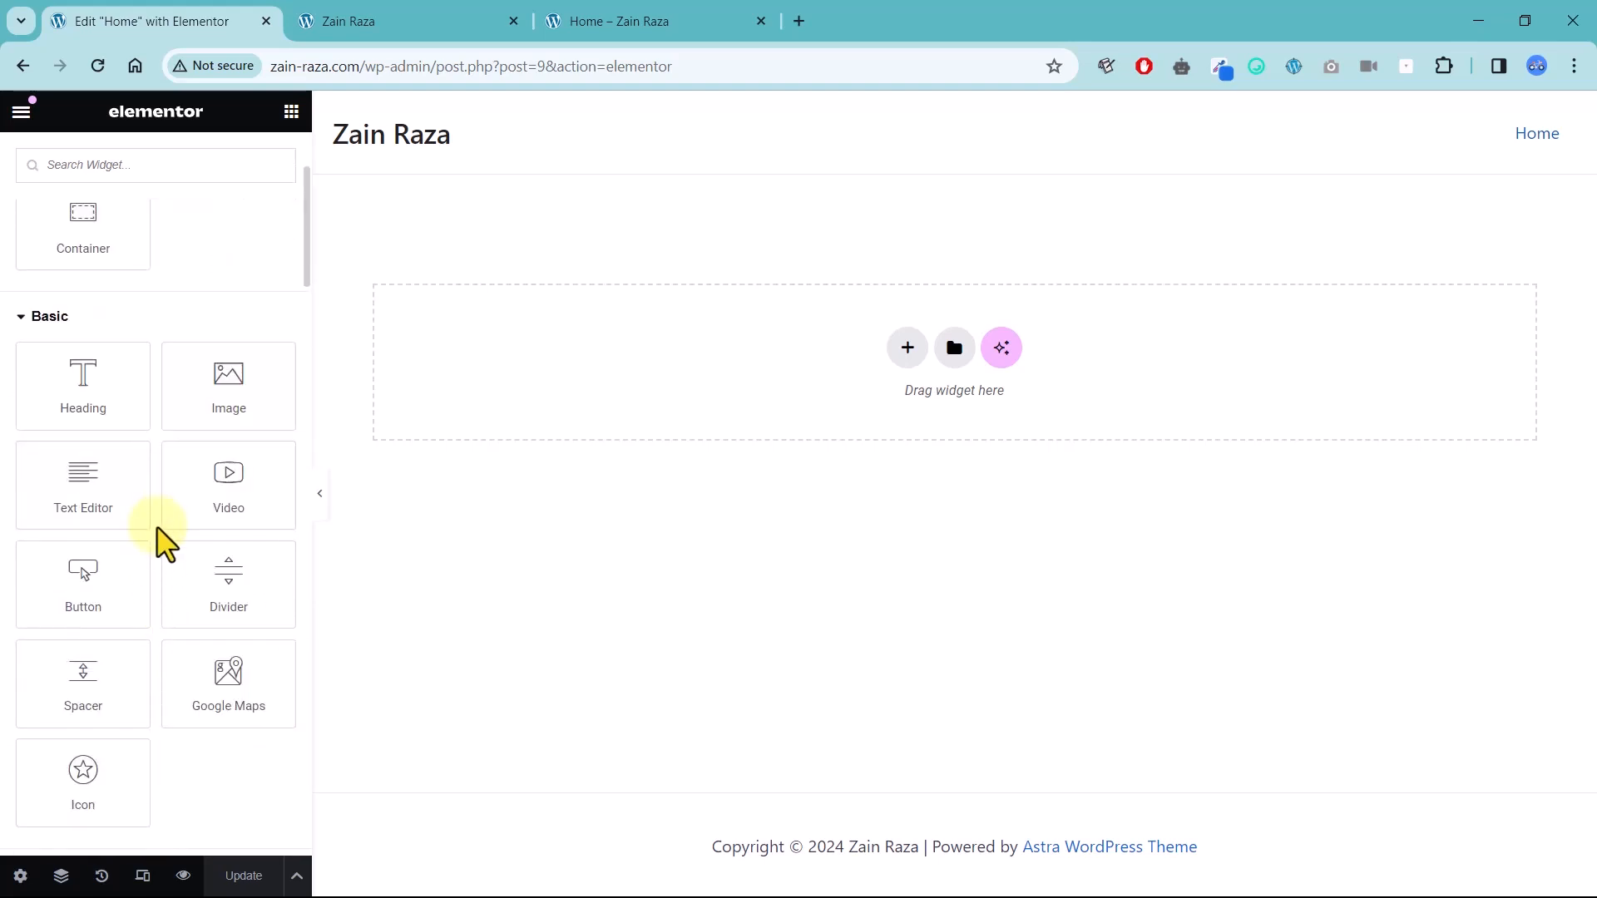
{"action": "scroll", "coordinate": [162, 549], "scroll_direction": "up", "scroll_amount": 1}
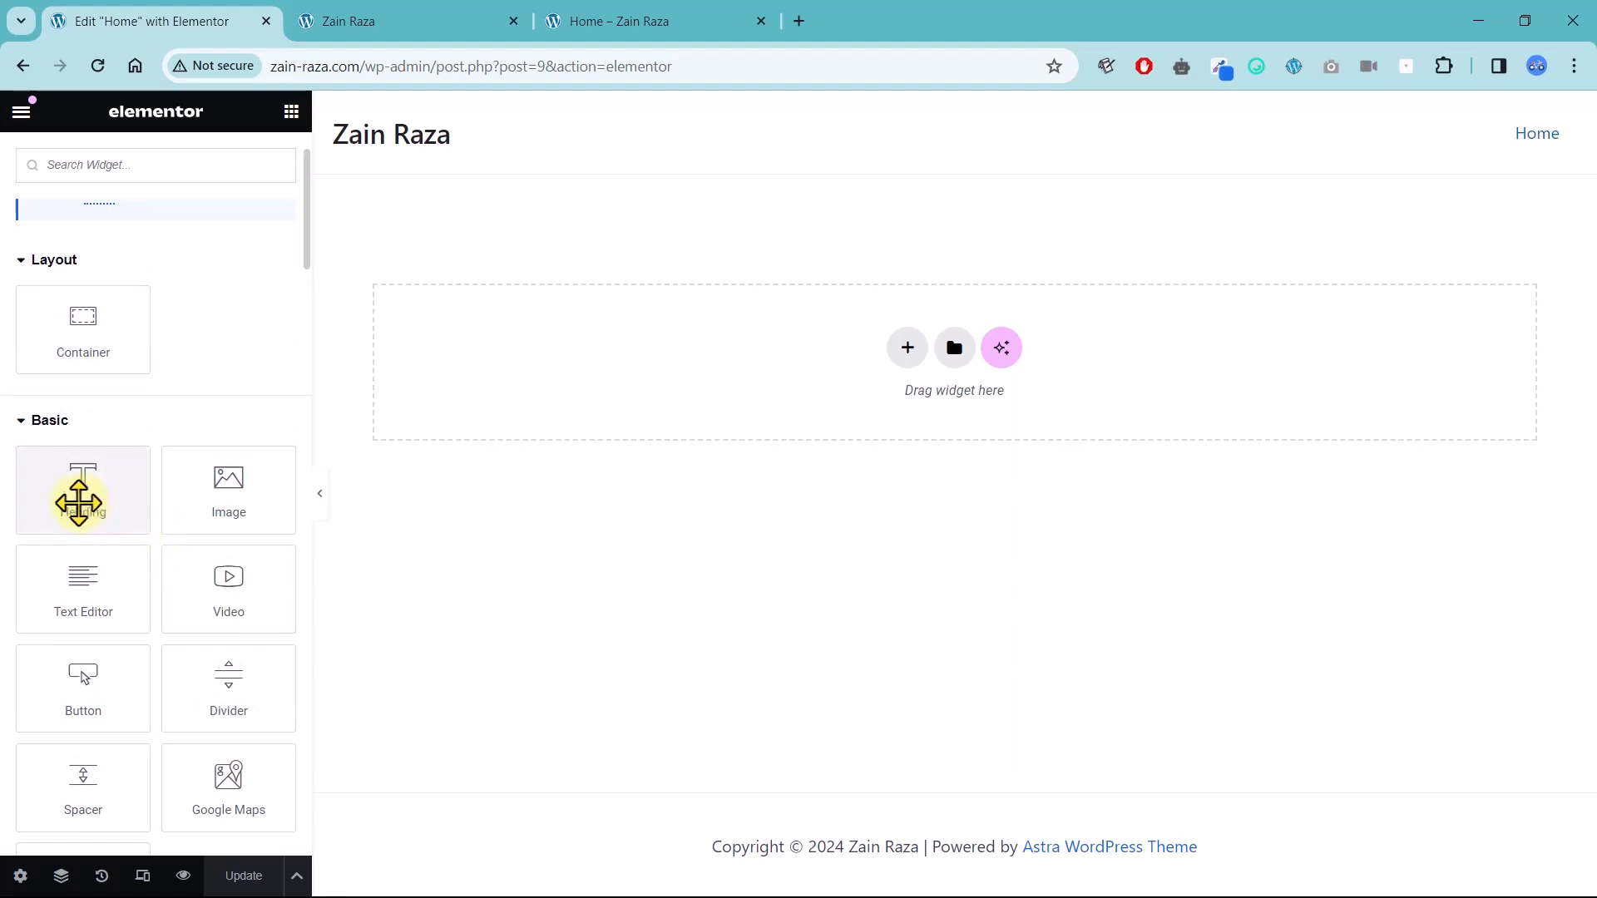
{"action": "left_click_drag", "start_coordinate": [74, 491], "coordinate": [765, 516]}
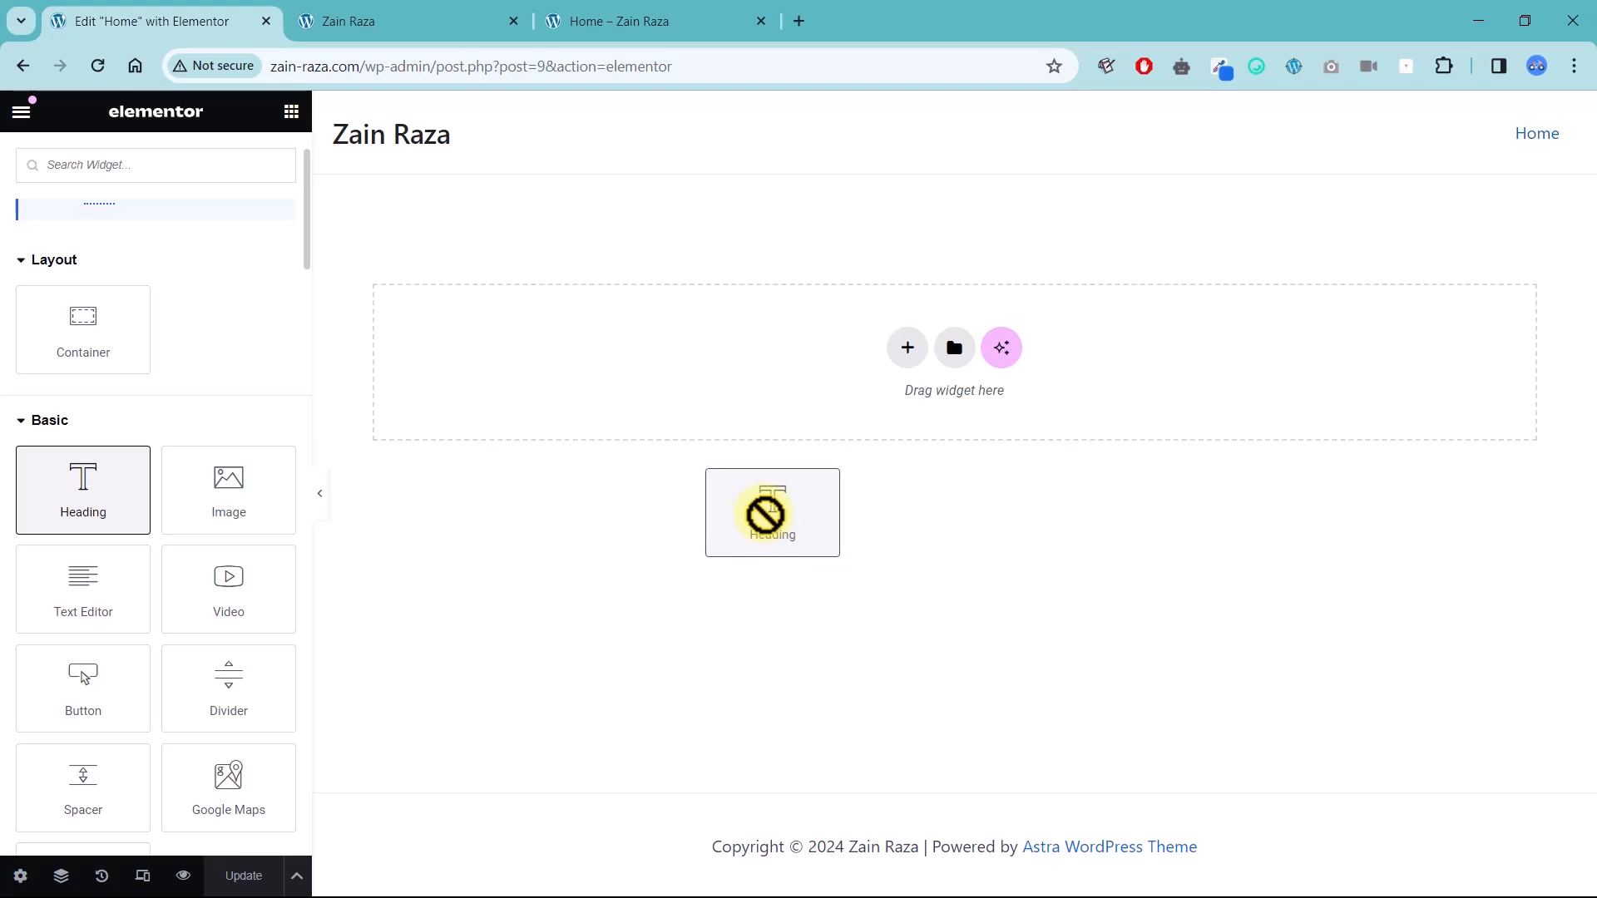
{"action": "left_click_drag", "start_coordinate": [766, 516], "coordinate": [766, 515]}
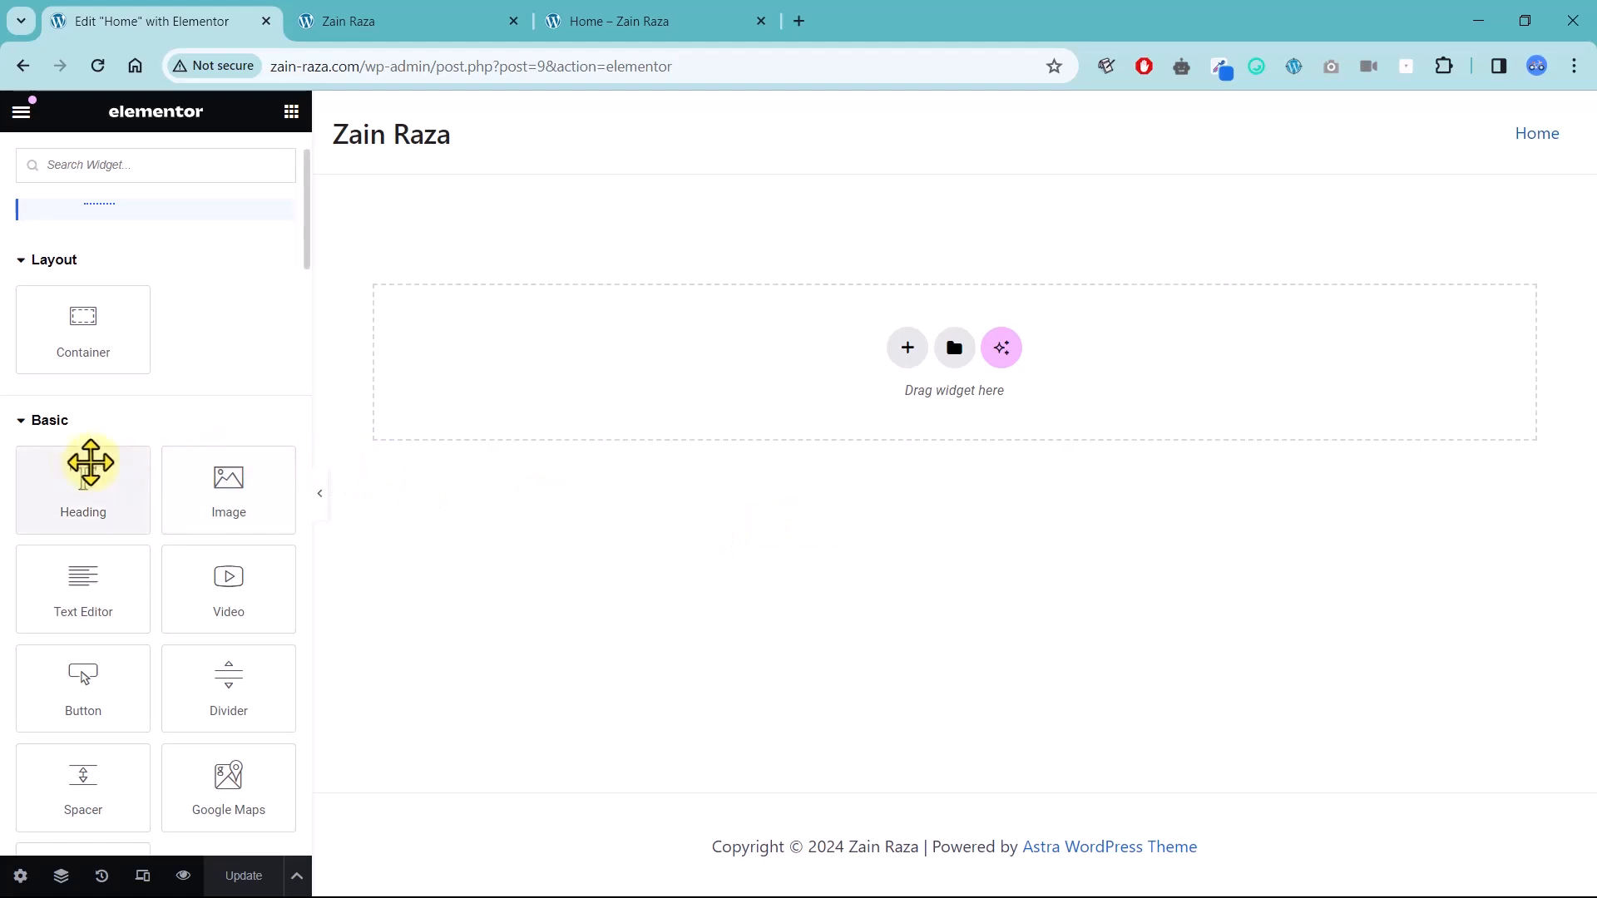
{"action": "left_click_drag", "start_coordinate": [89, 463], "coordinate": [760, 349]}
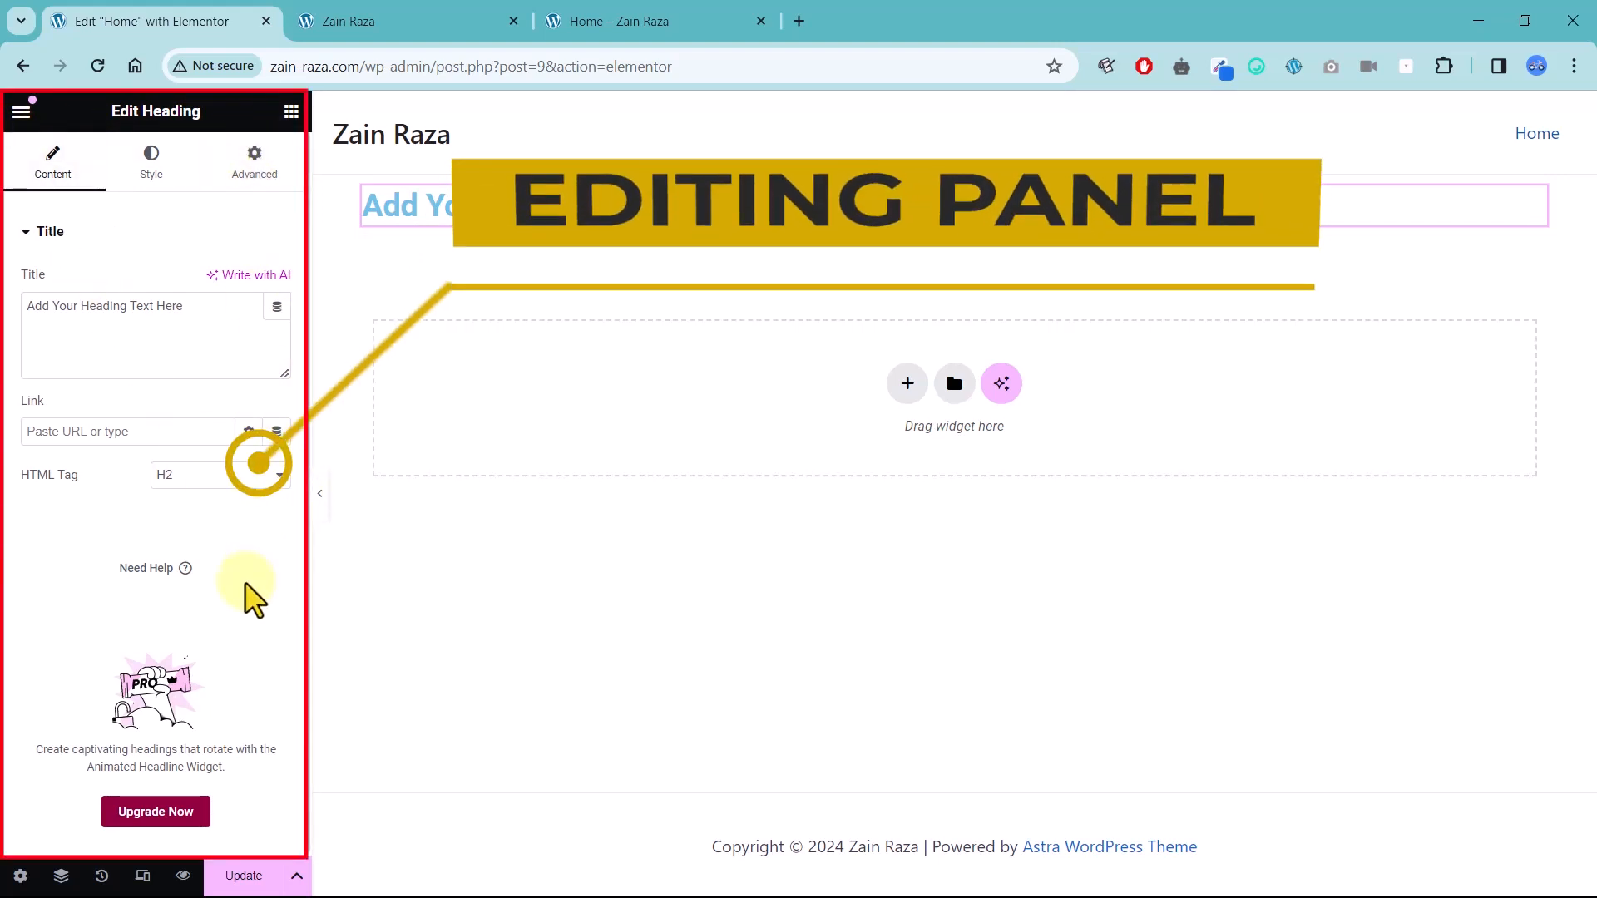
Look through the heading's style and advanced settings, and set its title to "This is our Heading".
{"action": "left_click", "coordinate": [151, 166]}
{"action": "left_click", "coordinate": [260, 167]}
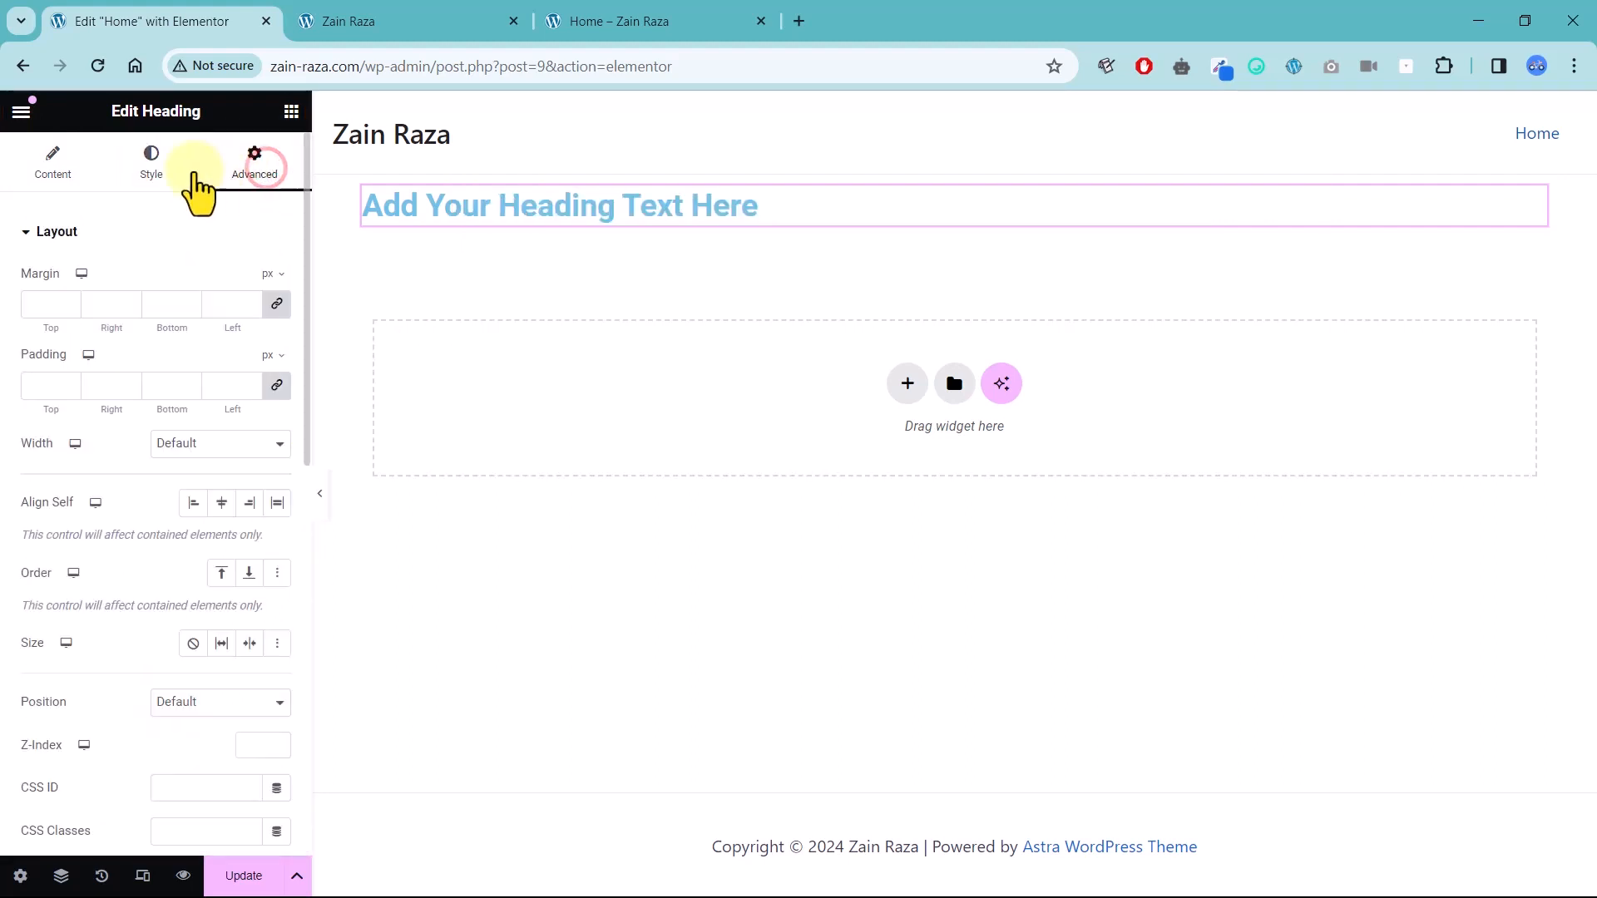
{"action": "left_click", "coordinate": [150, 170]}
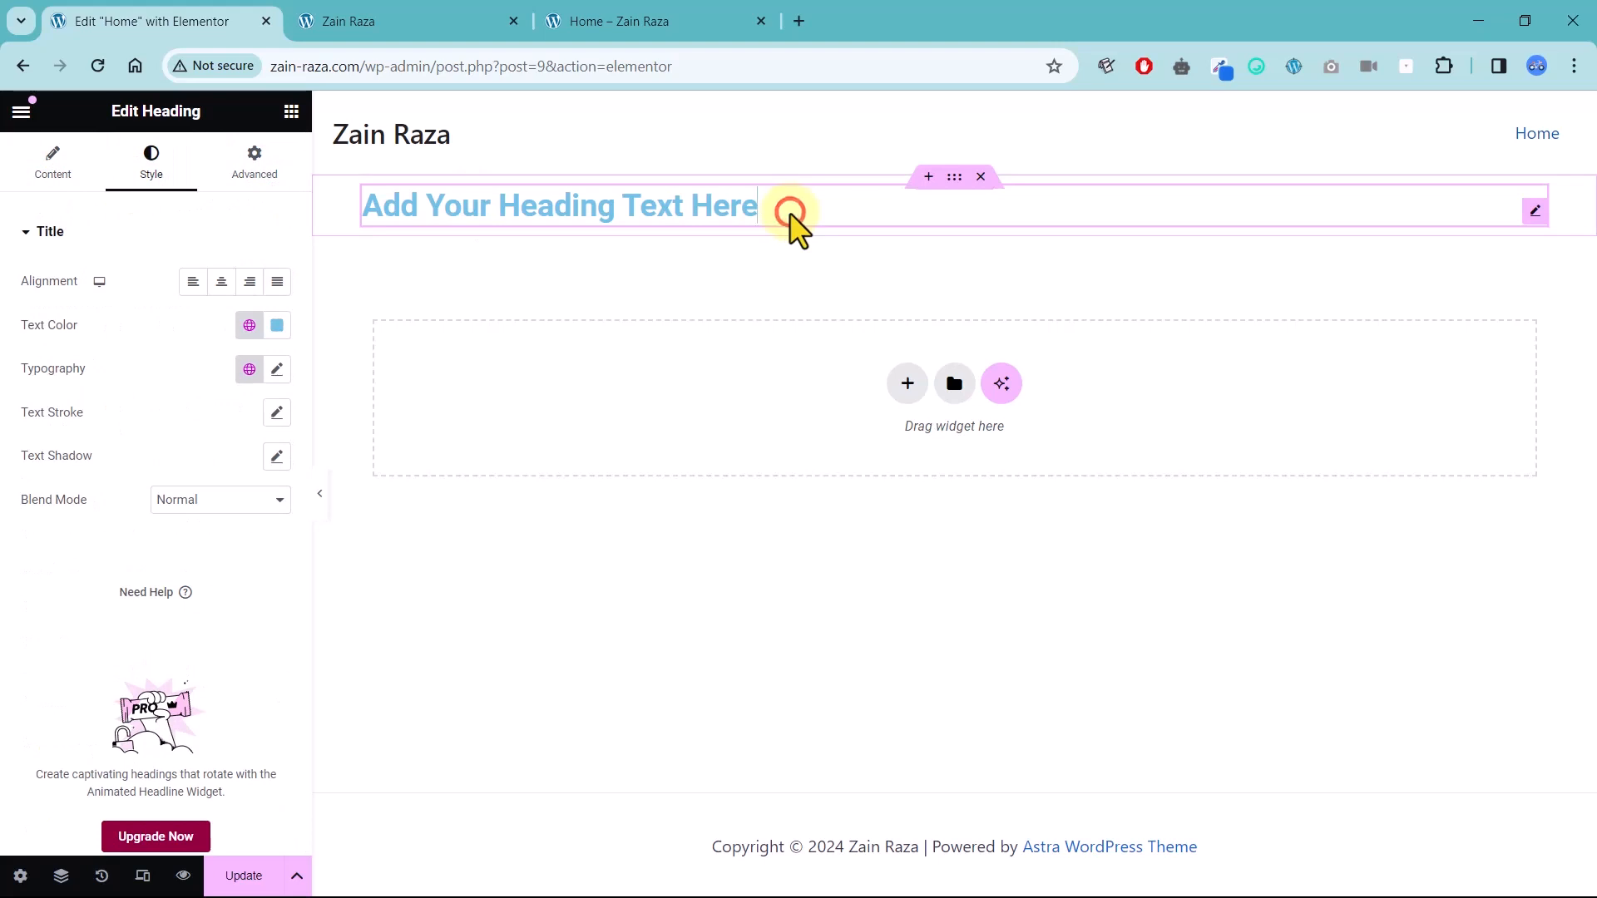
{"action": "left_click", "coordinate": [52, 167]}
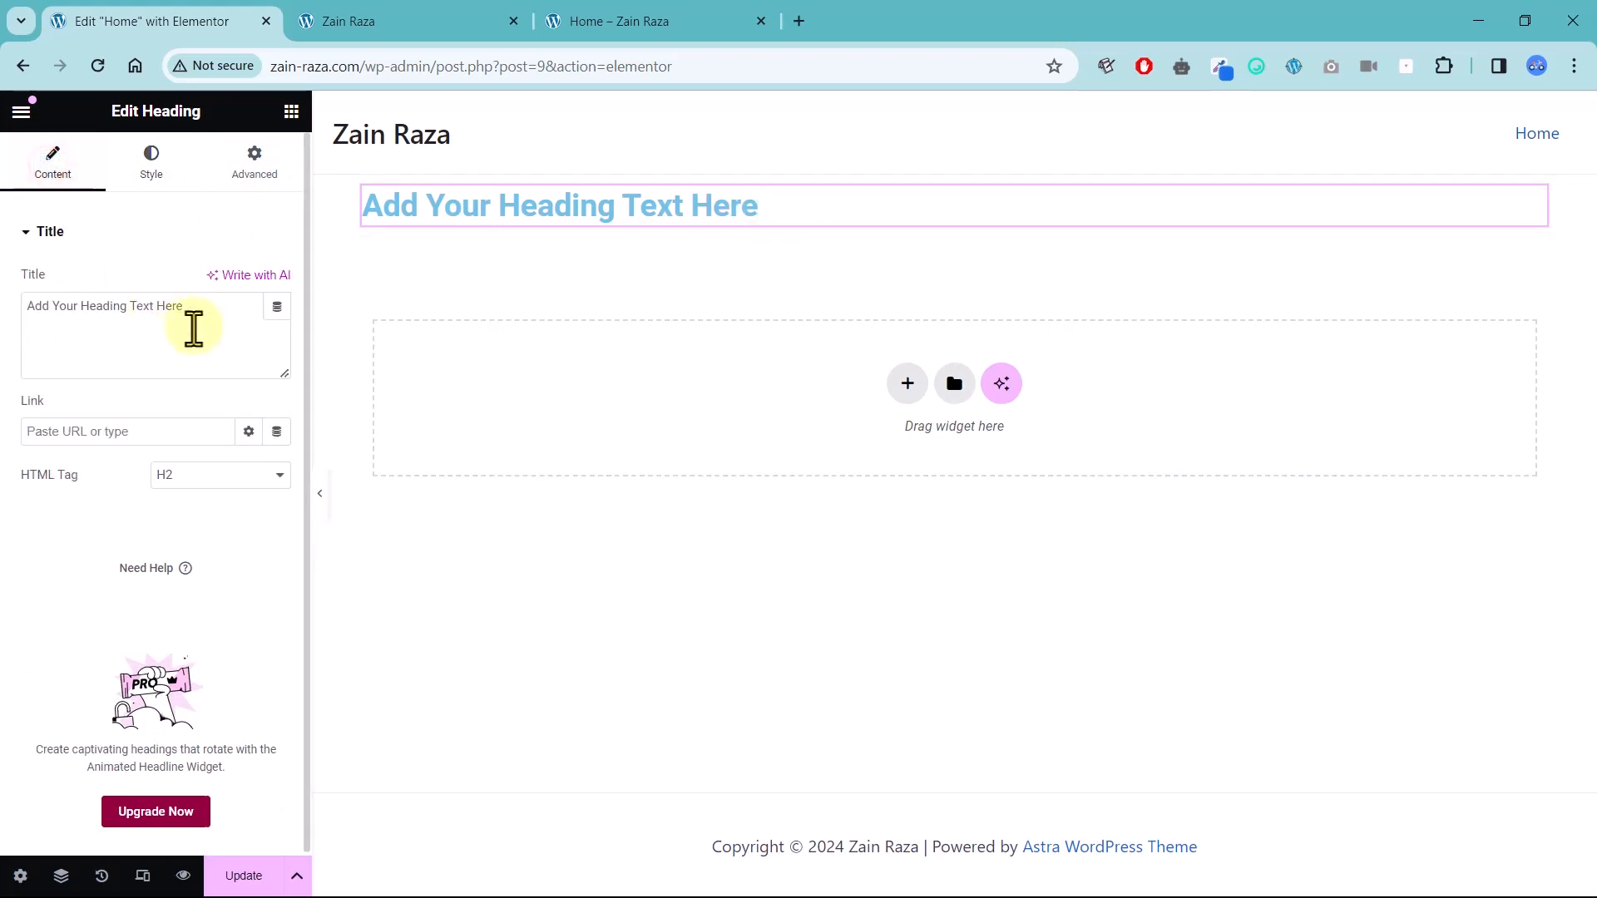
{"action": "left_click_drag", "start_coordinate": [194, 329], "coordinate": [11, 314]}
{"action": "type", "text": "This is our"}
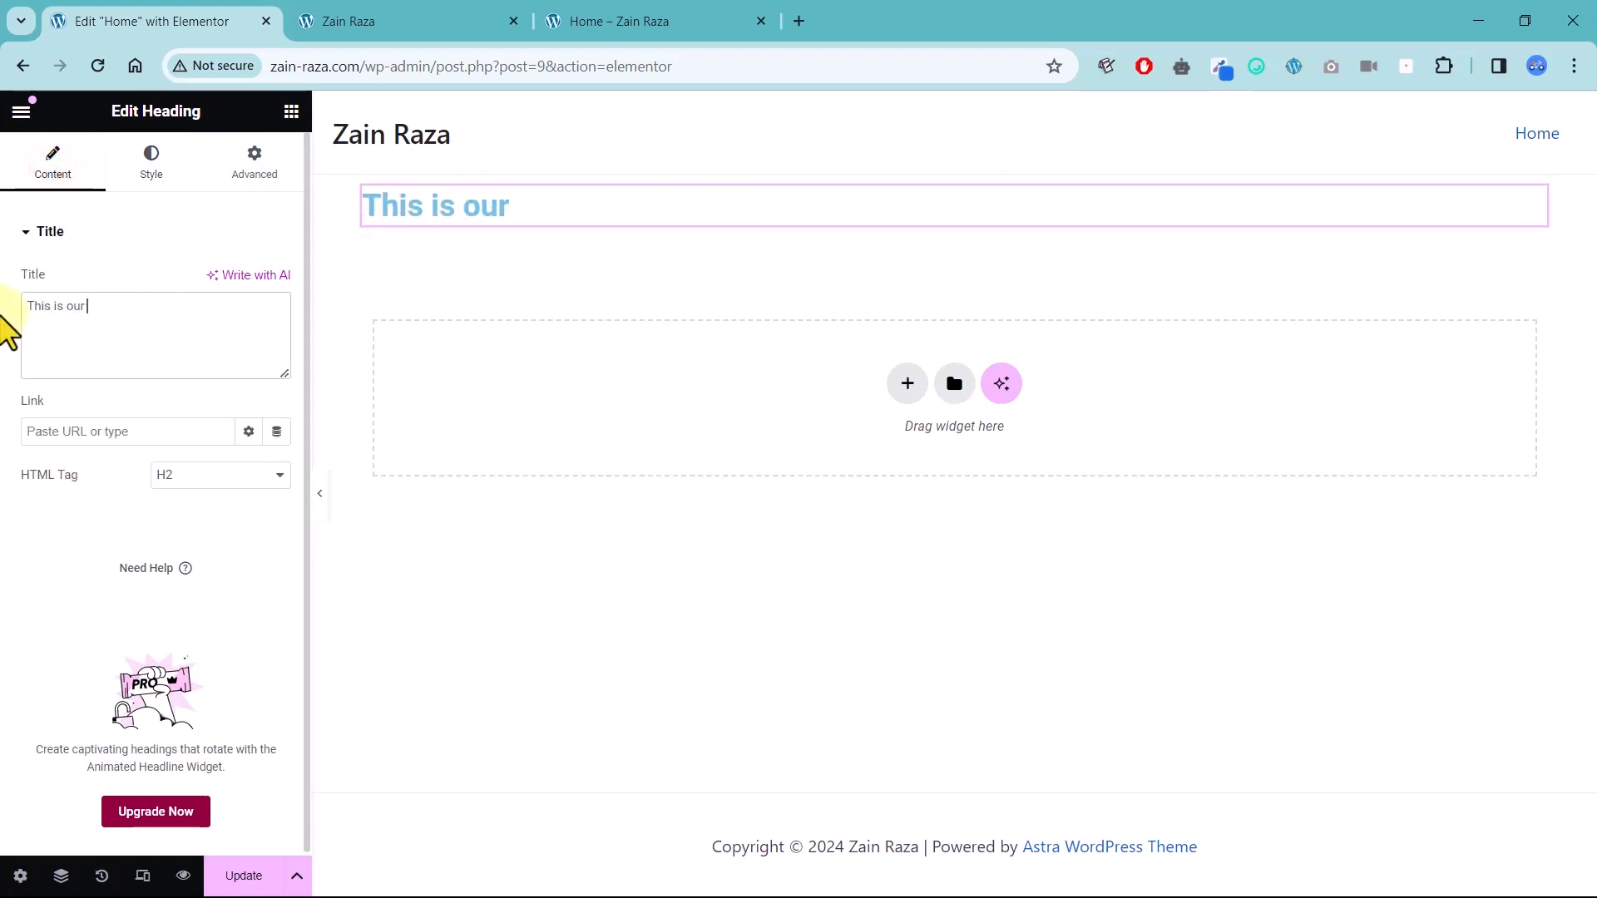
{"action": "type", "text": " Heading"}
{"action": "key", "text": "ctrl+a"}
Examine the style and advanced layout options available for the retitled heading.
{"action": "left_click", "coordinate": [150, 167]}
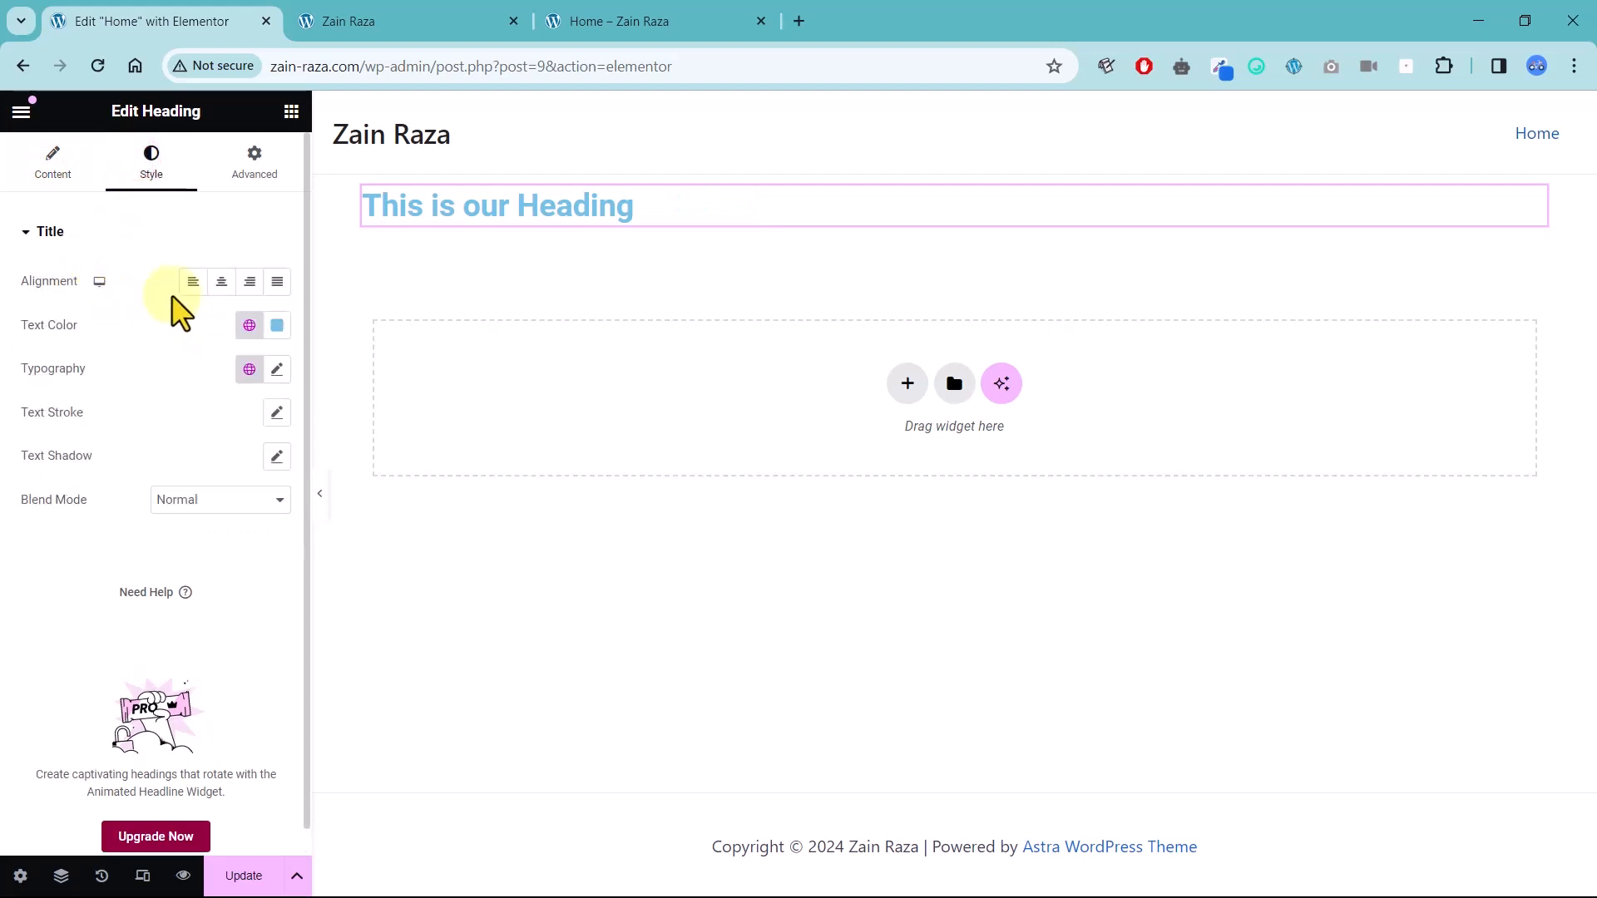
{"action": "left_click", "coordinate": [255, 166]}
{"action": "scroll", "coordinate": [66, 557], "scroll_direction": "down", "scroll_amount": 6}
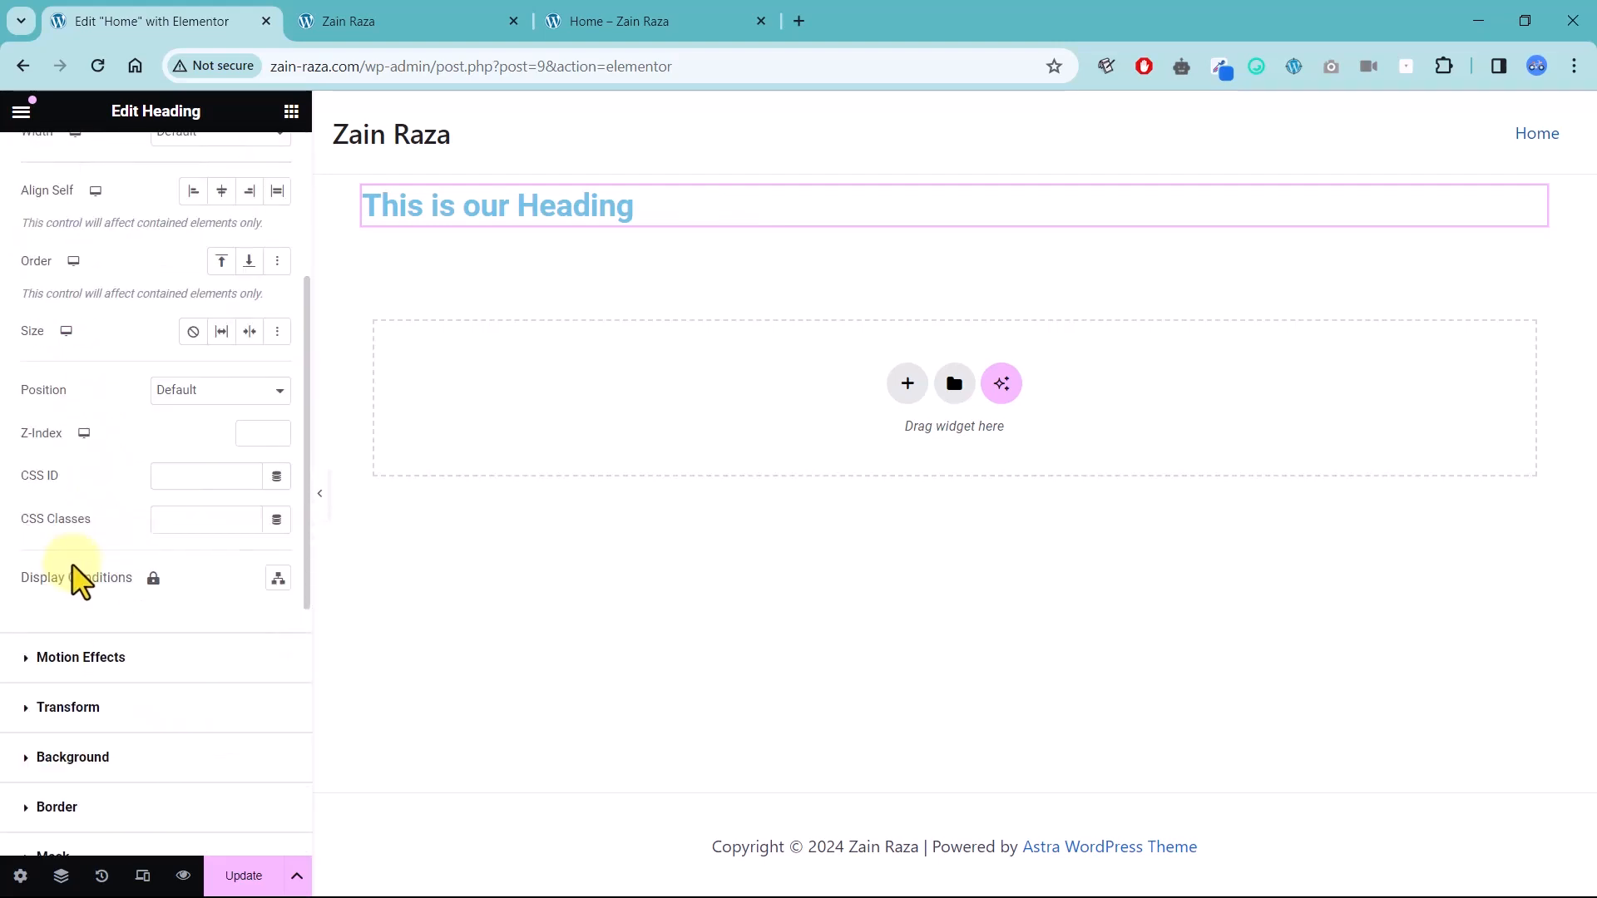
{"action": "scroll", "coordinate": [83, 590], "scroll_direction": "up", "scroll_amount": 6}
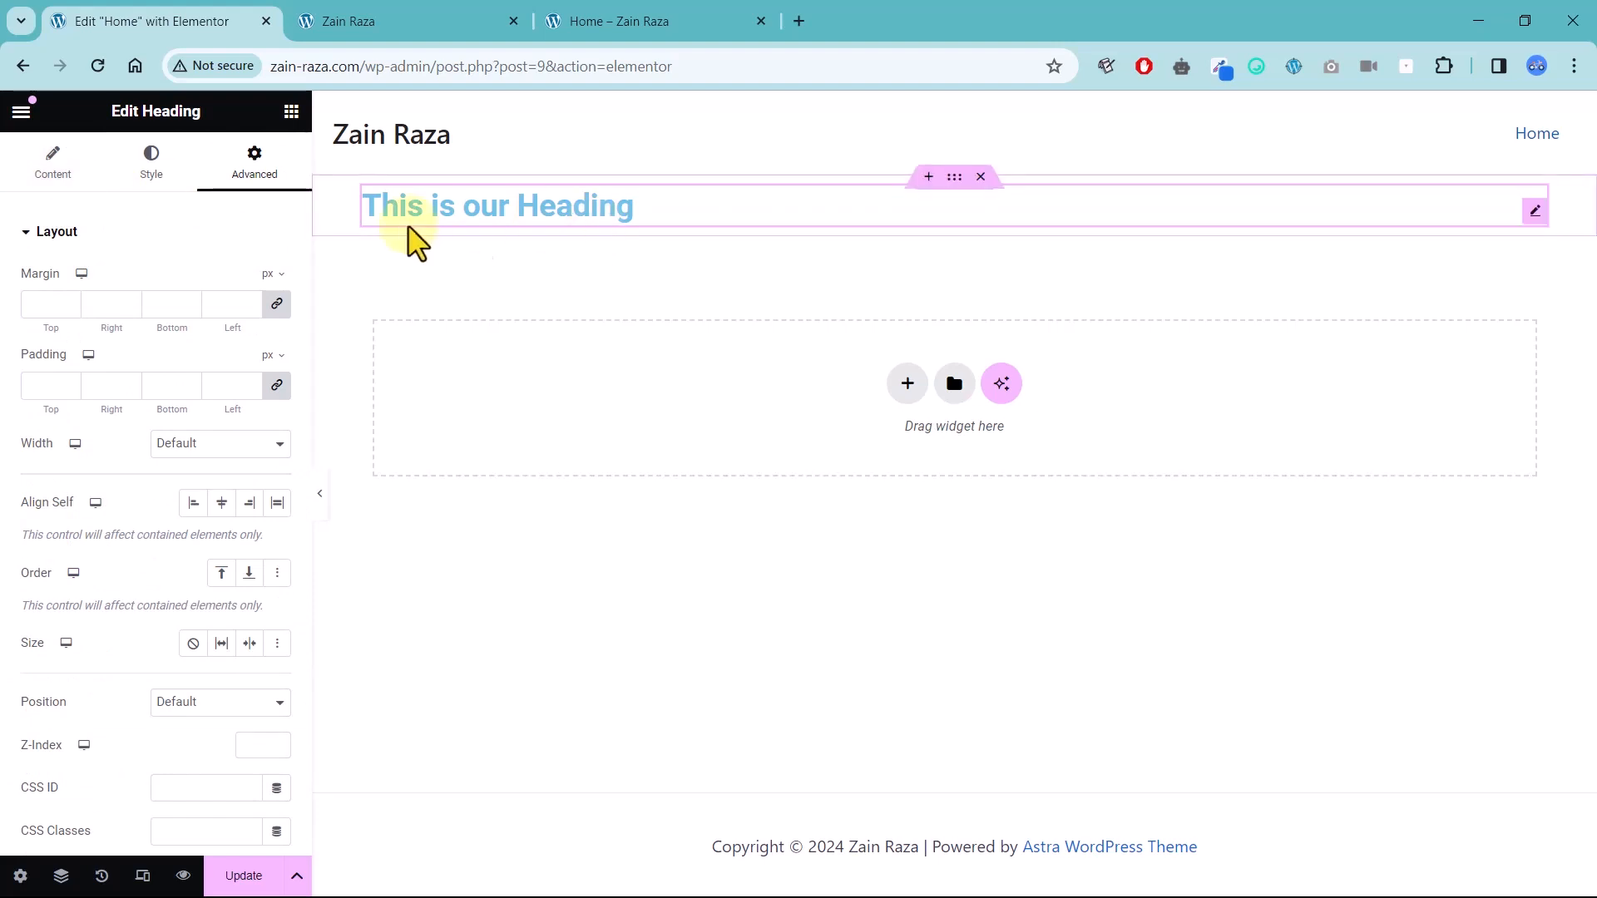
Add a Text Editor widget directly below the heading "This is our Heading".
{"action": "left_click", "coordinate": [290, 114]}
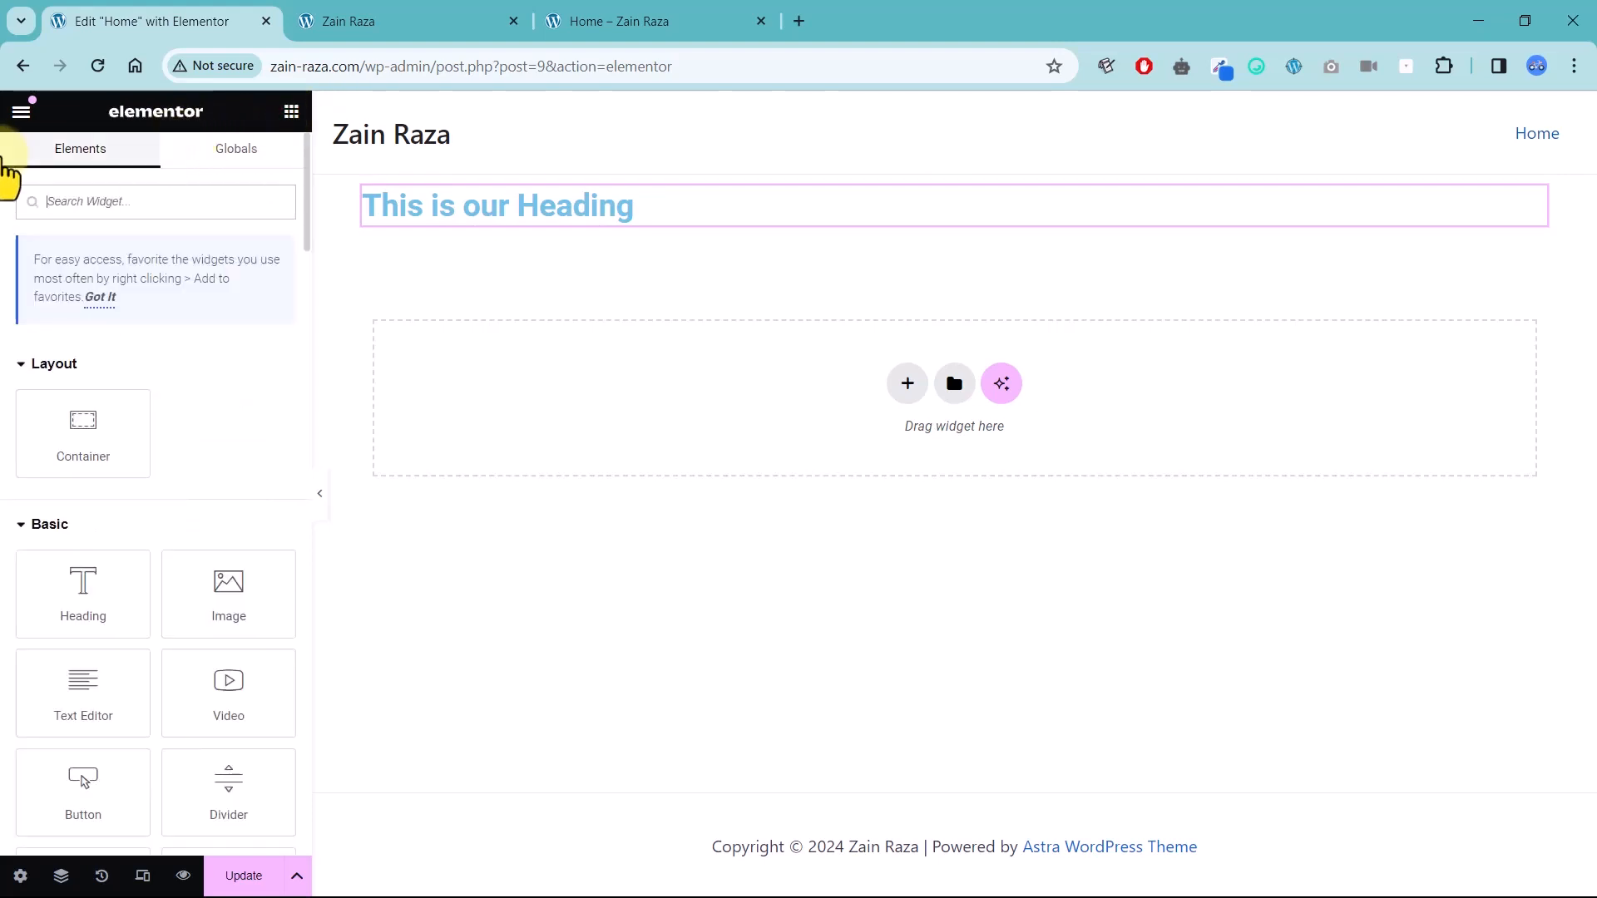
{"action": "scroll", "coordinate": [164, 553], "scroll_direction": "down", "scroll_amount": 3}
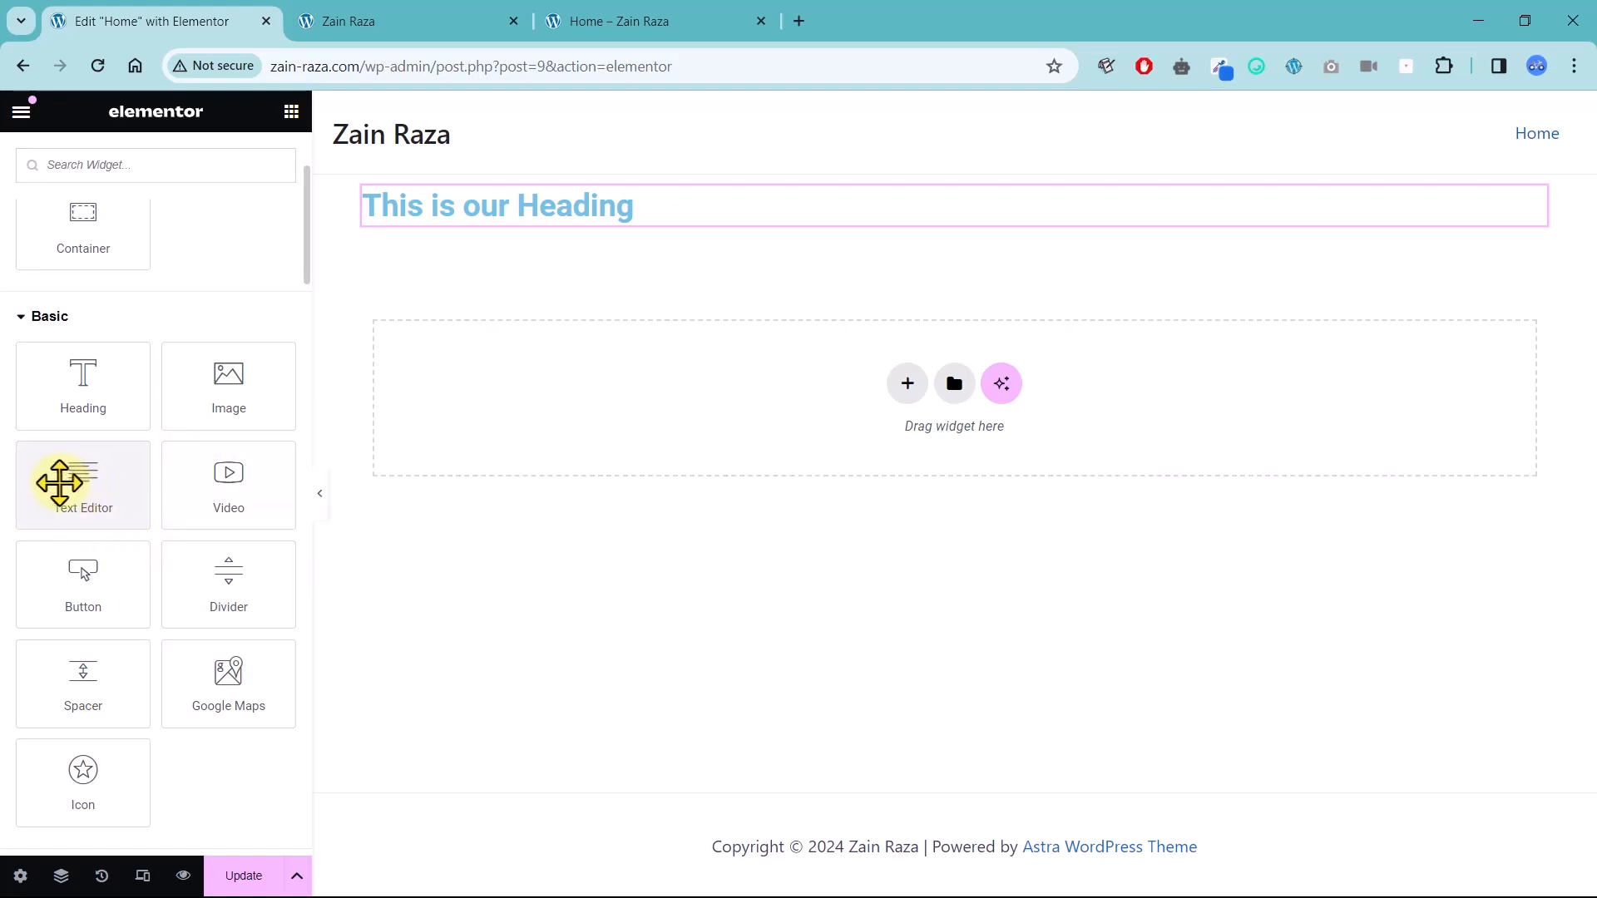
{"action": "left_click_drag", "start_coordinate": [60, 482], "coordinate": [650, 225]}
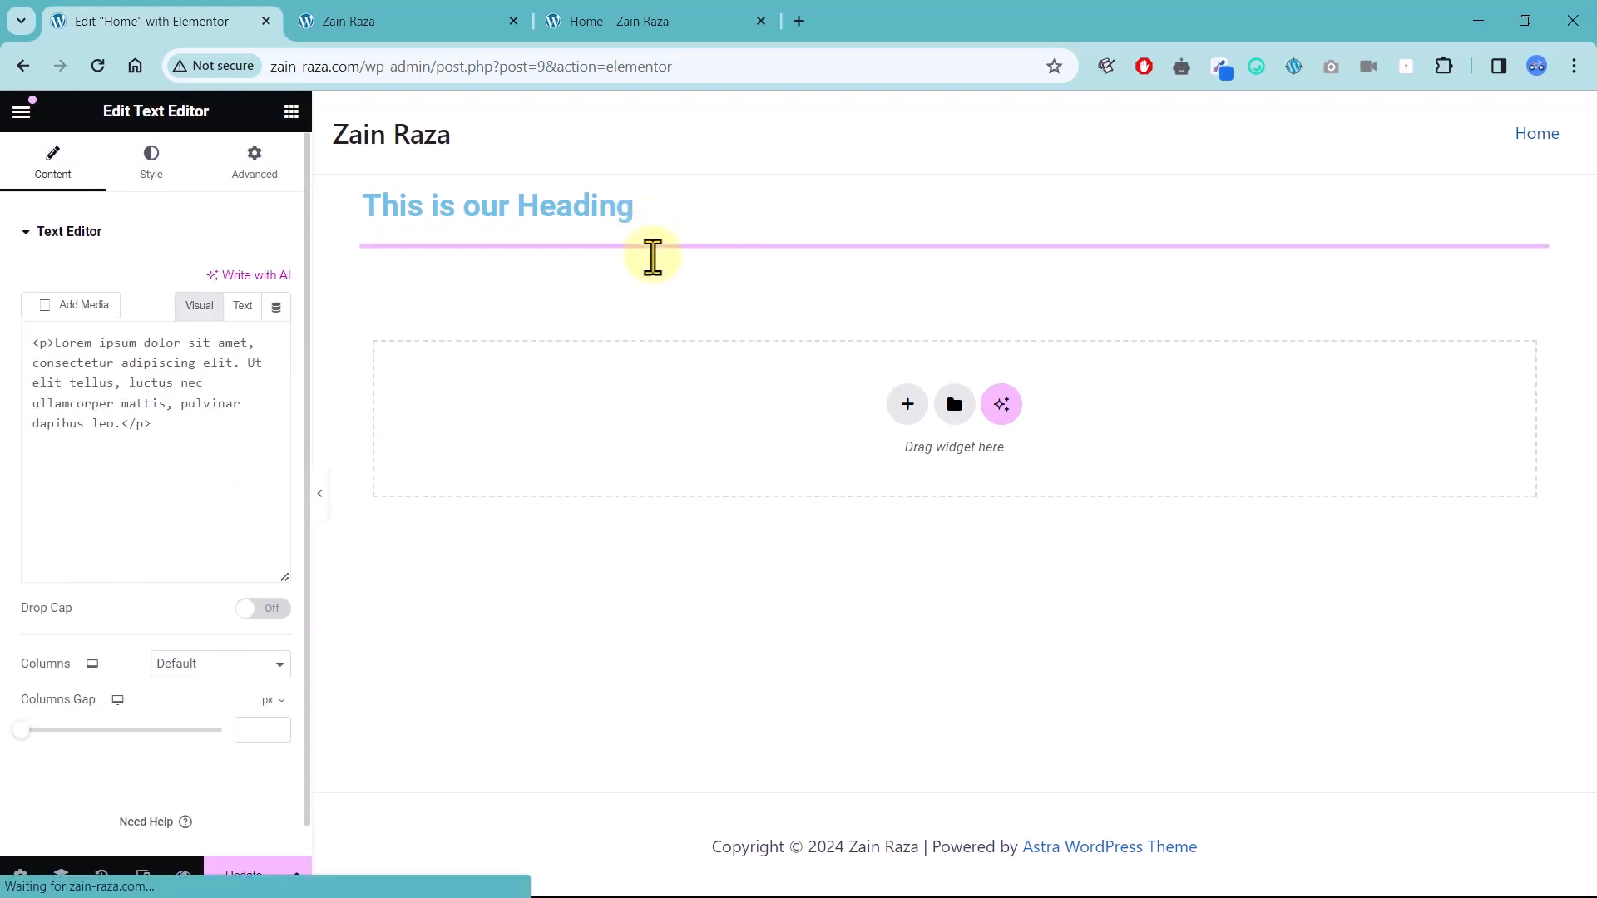
Add a Button widget below the text paragraph.
{"action": "left_click", "coordinate": [291, 114]}
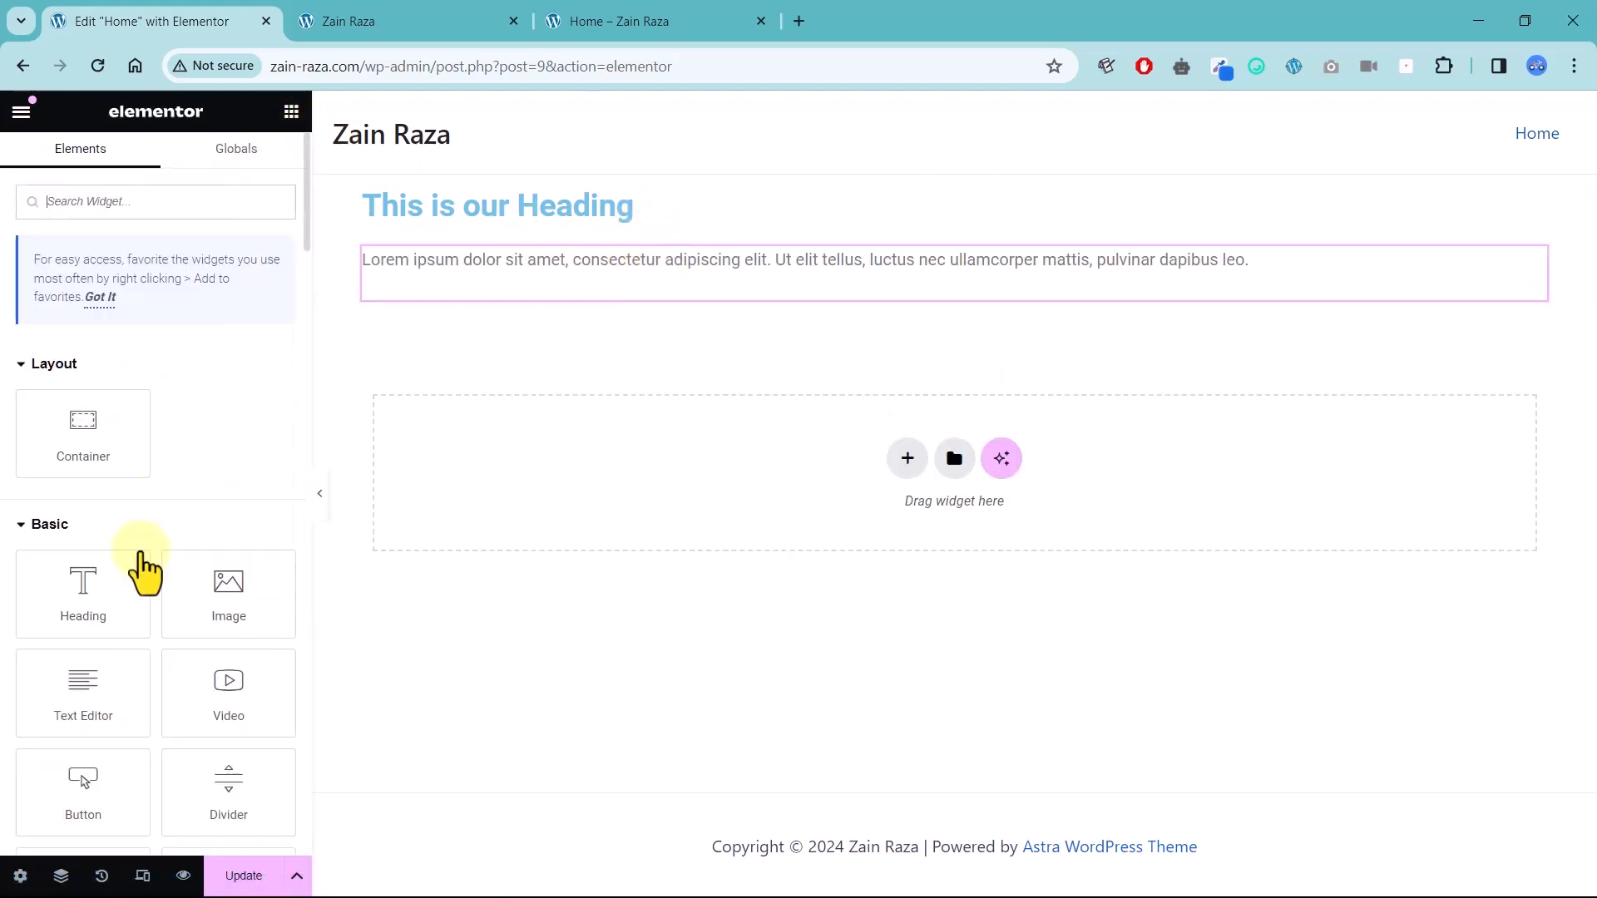
{"action": "scroll", "coordinate": [131, 656], "scroll_direction": "down", "scroll_amount": 1}
{"action": "left_click_drag", "start_coordinate": [113, 584], "coordinate": [806, 283]}
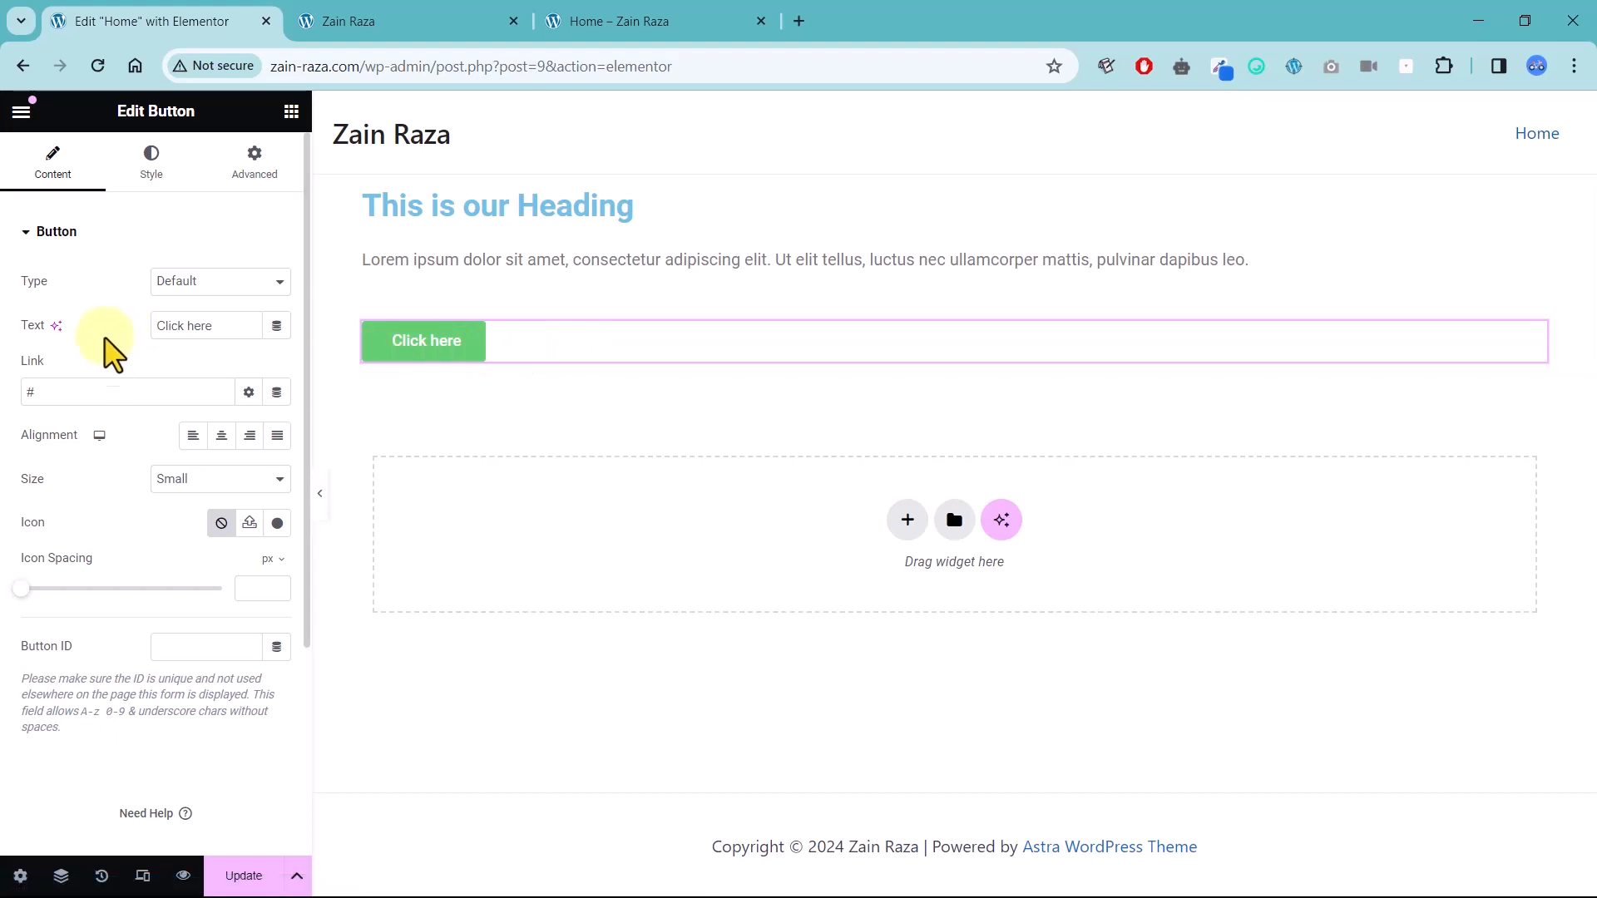
Examine the content and style settings of the button, and the settings offered for the heading and the text paragraph.
{"action": "scroll", "coordinate": [100, 375], "scroll_direction": "down", "scroll_amount": 4}
{"action": "scroll", "coordinate": [100, 403], "scroll_direction": "up", "scroll_amount": 4}
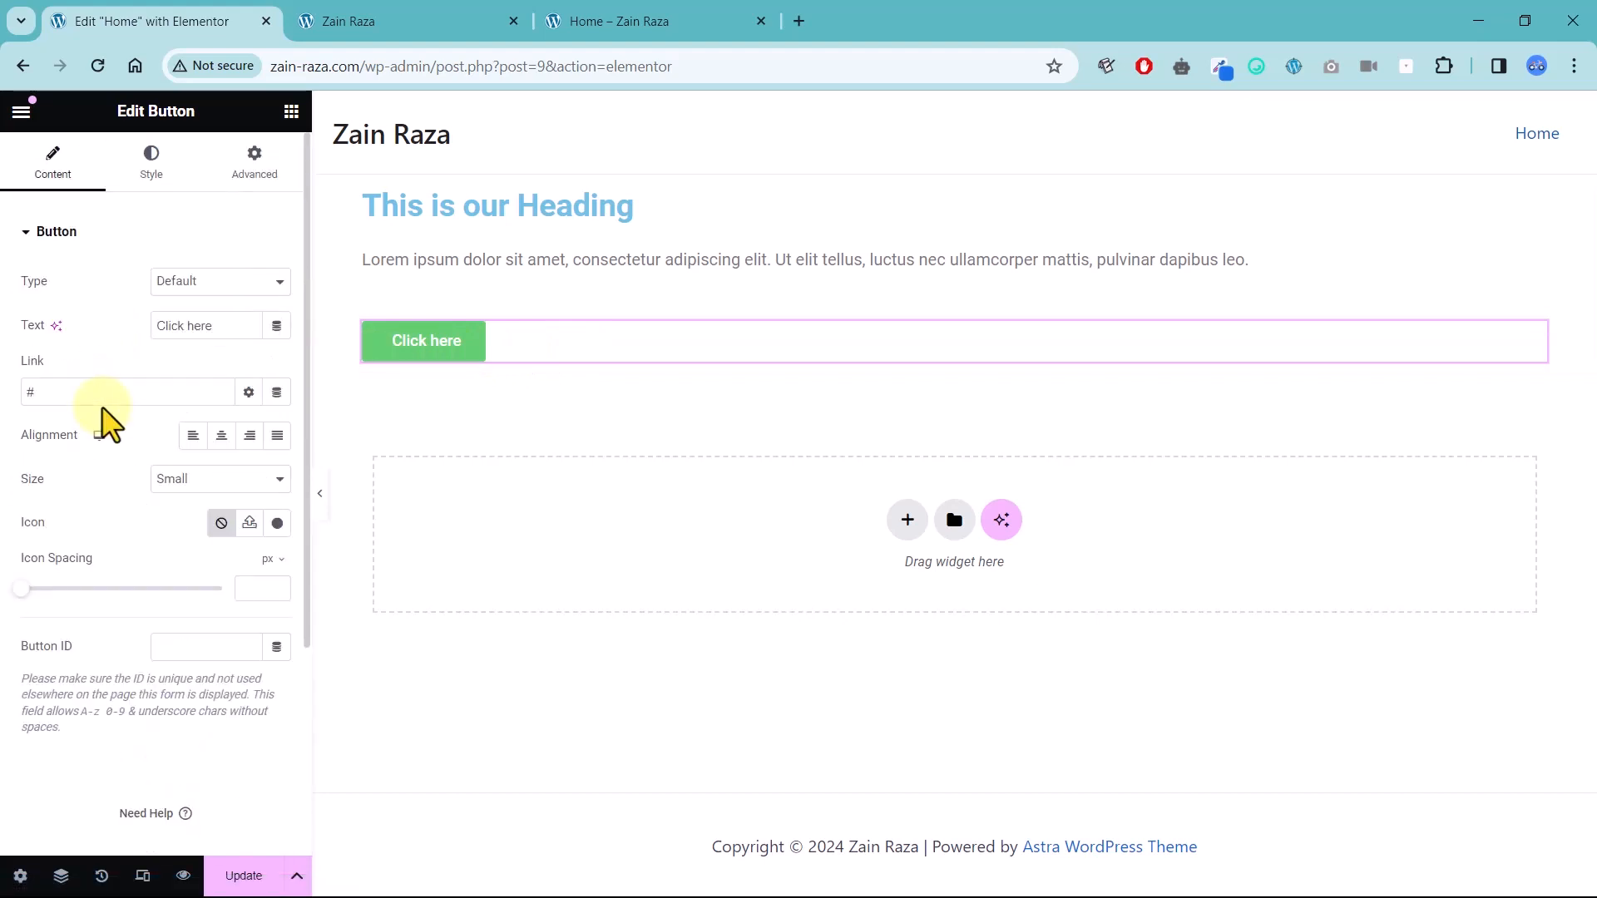
{"action": "left_click", "coordinate": [154, 171]}
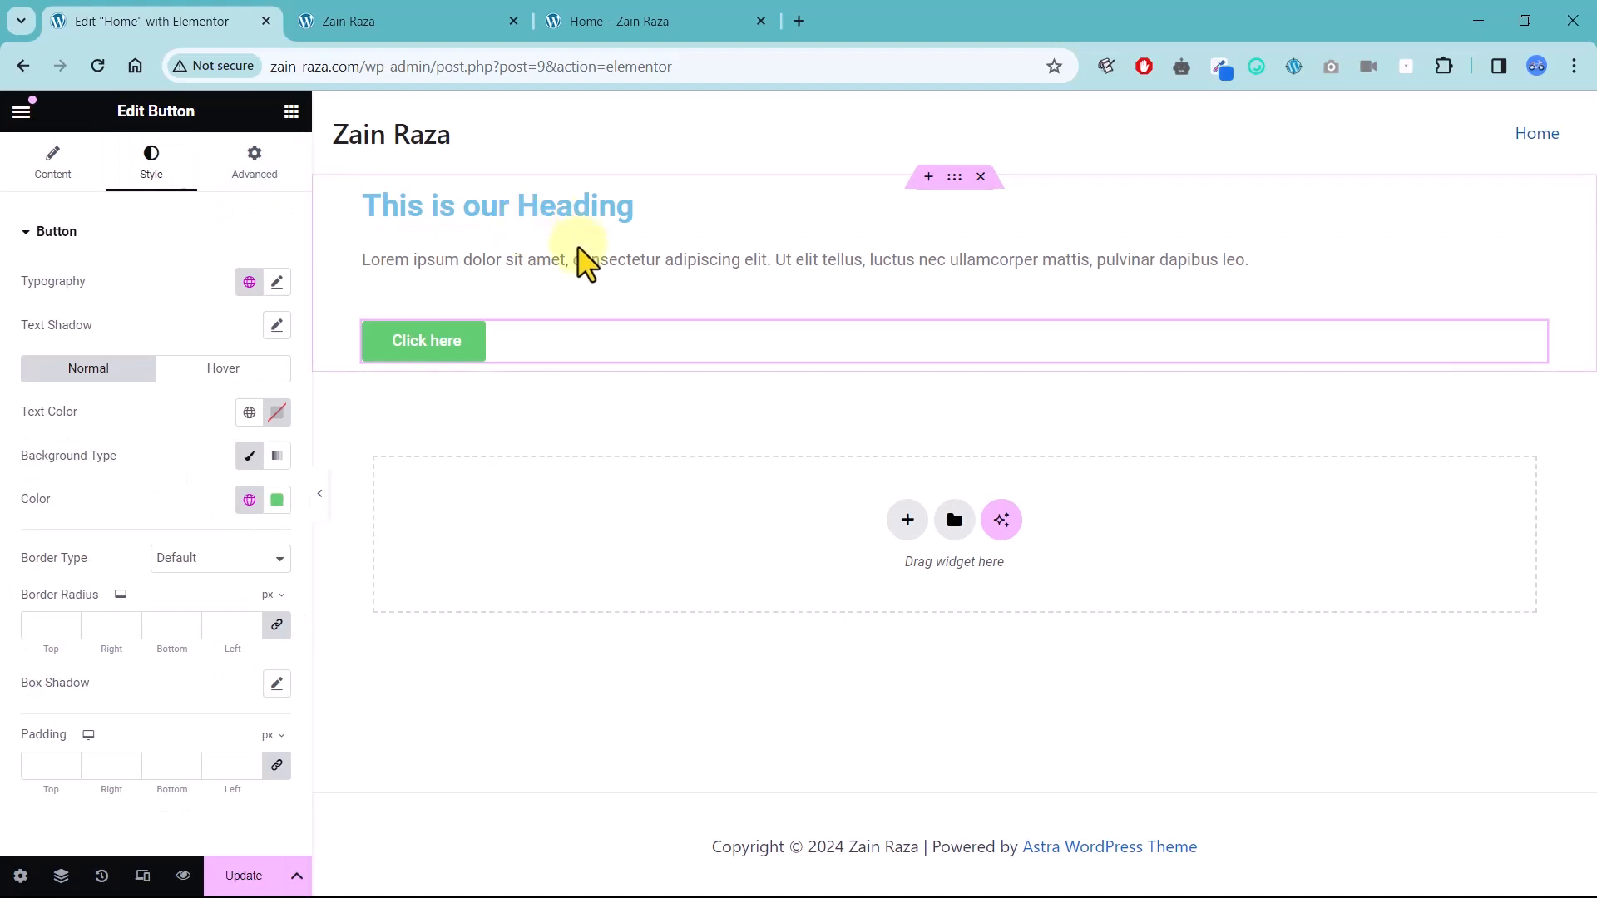
{"action": "left_click", "coordinate": [657, 204]}
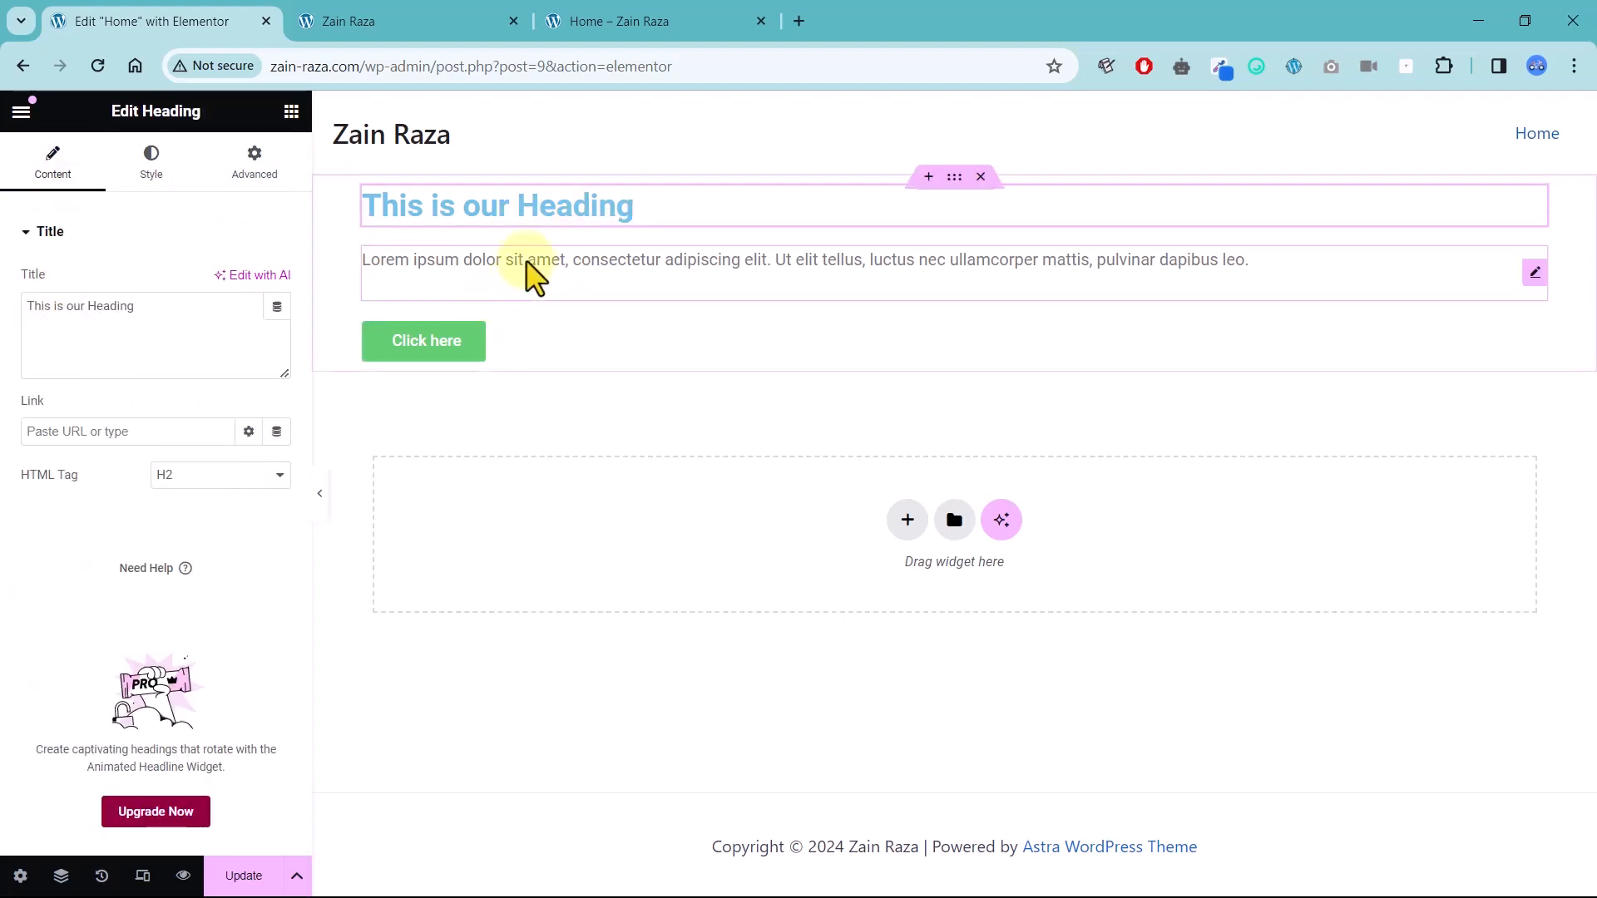
{"action": "left_click", "coordinate": [537, 253]}
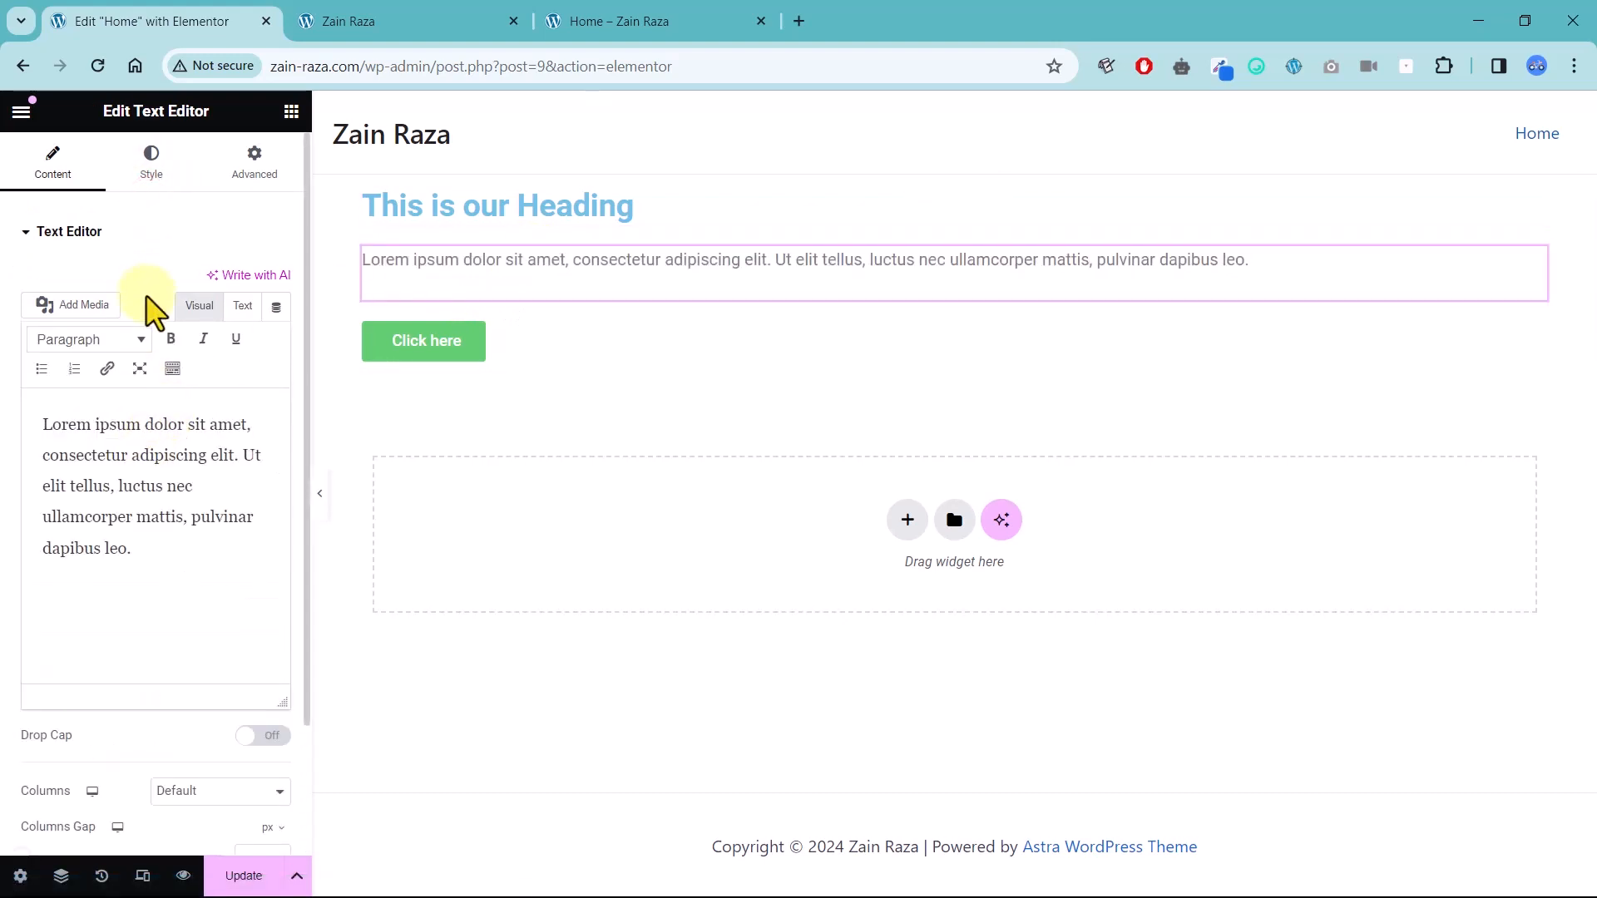
{"action": "left_click", "coordinate": [502, 343]}
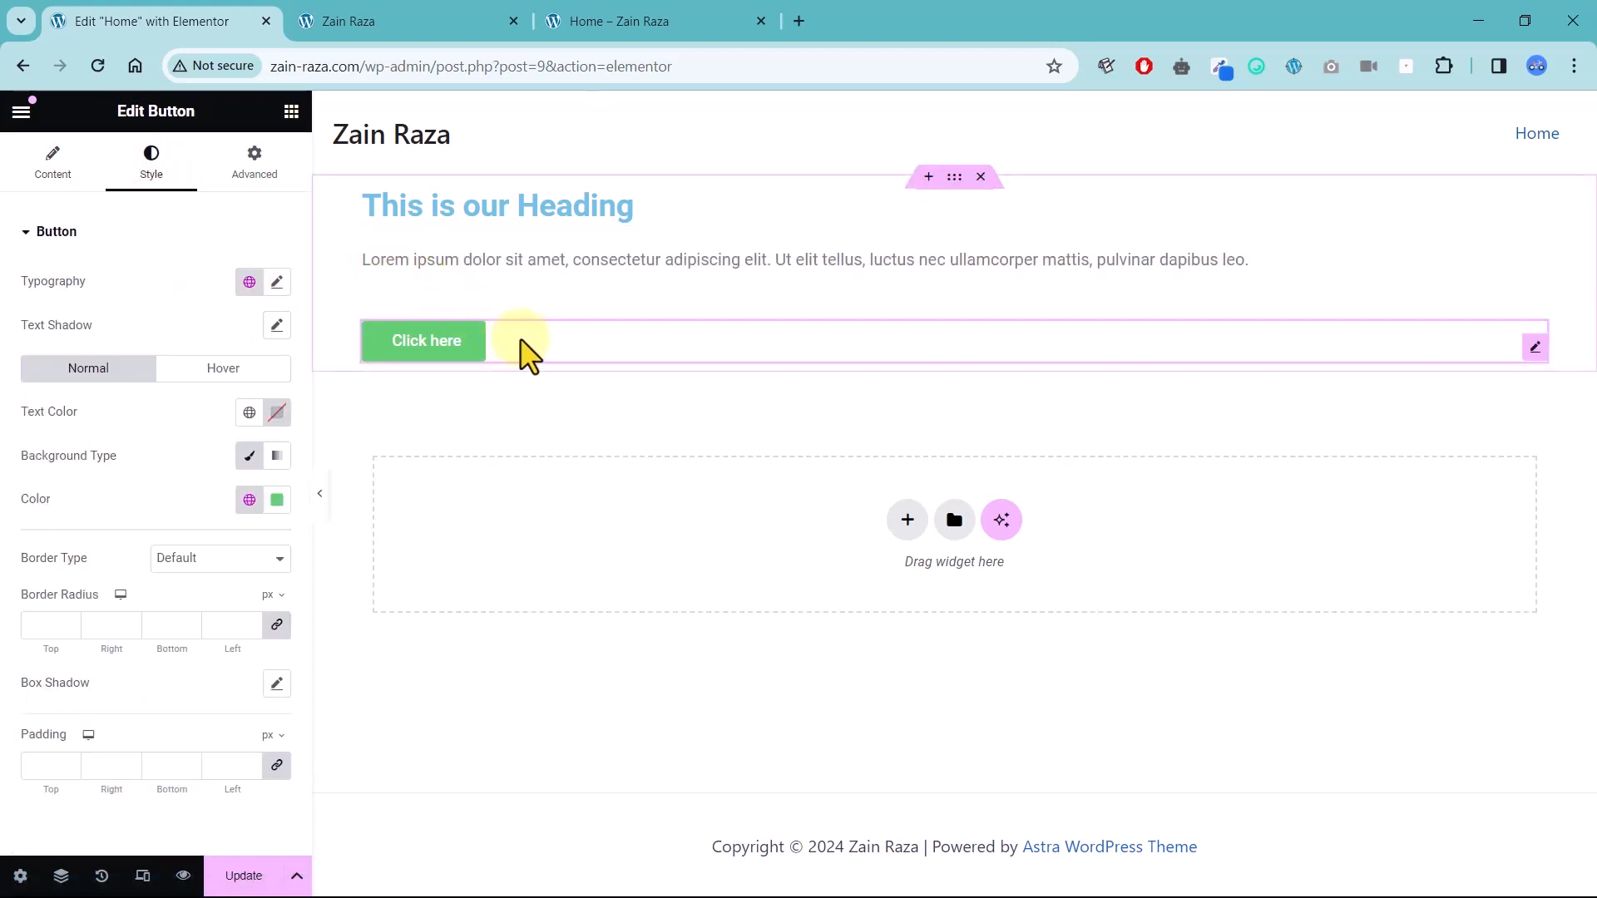
{"action": "scroll", "coordinate": [125, 427], "scroll_direction": "down", "scroll_amount": 5}
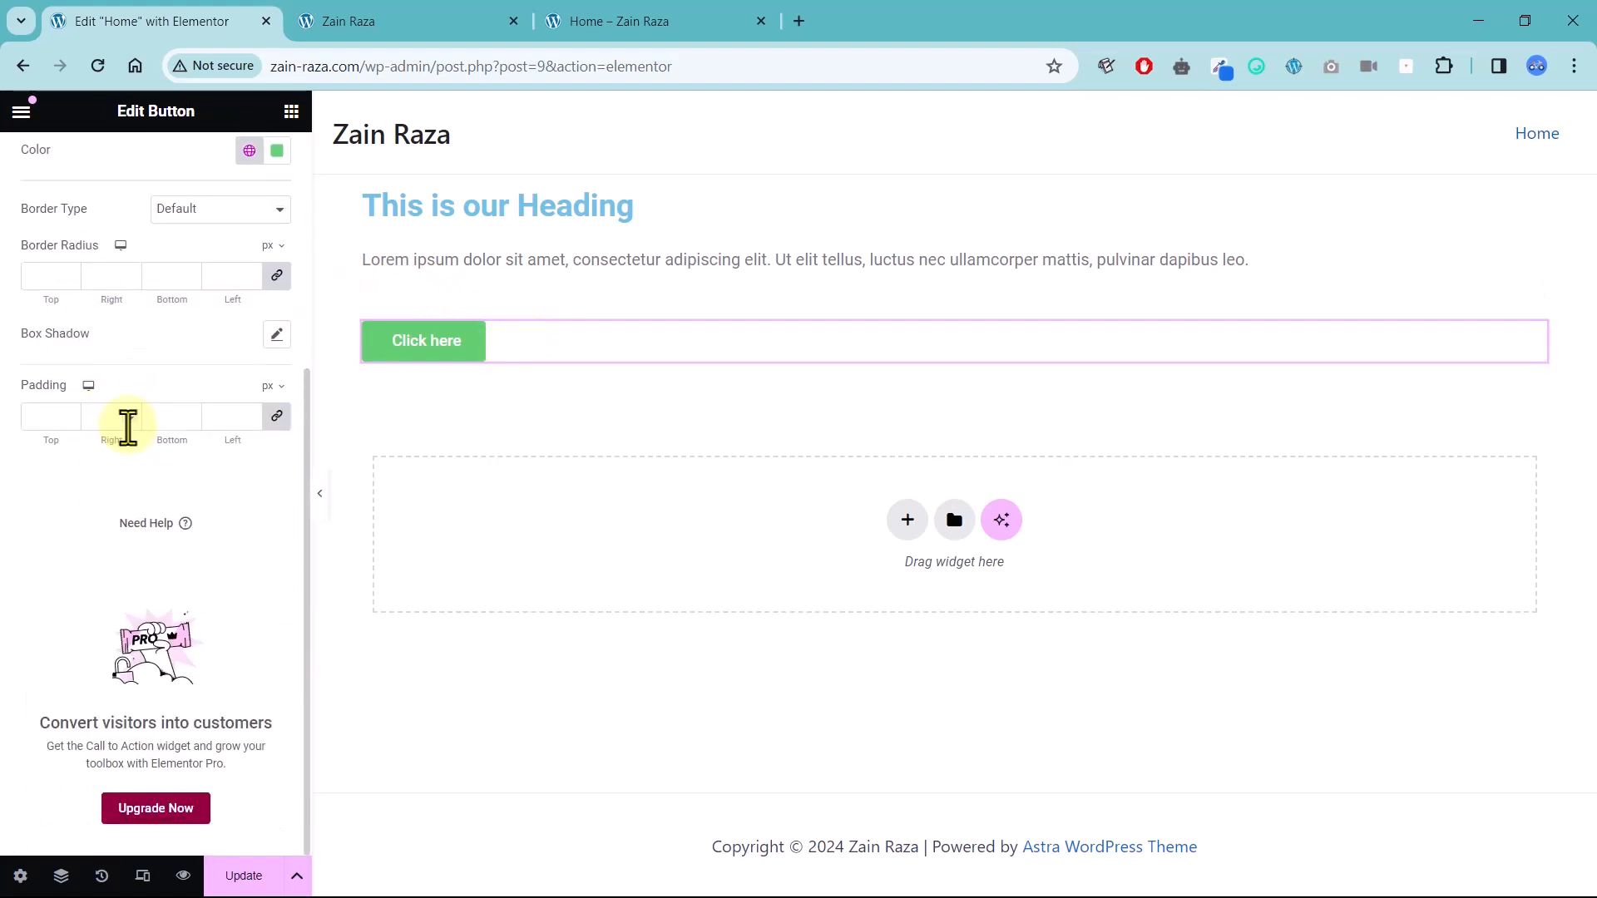
{"action": "scroll", "coordinate": [125, 428], "scroll_direction": "up", "scroll_amount": 5}
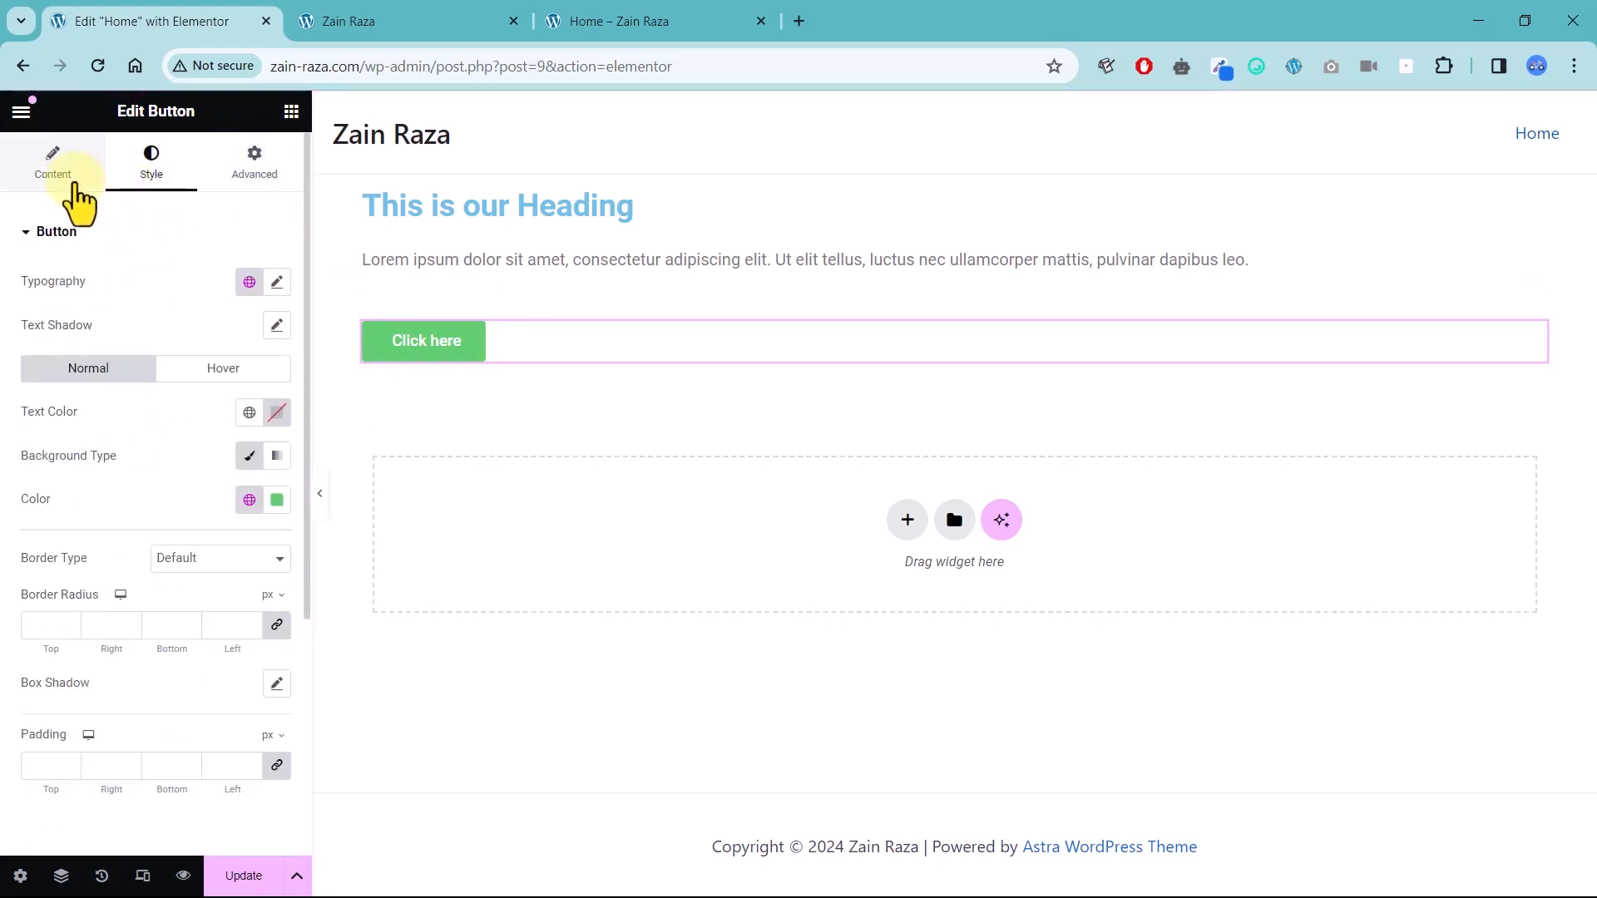
{"action": "left_click", "coordinate": [60, 173]}
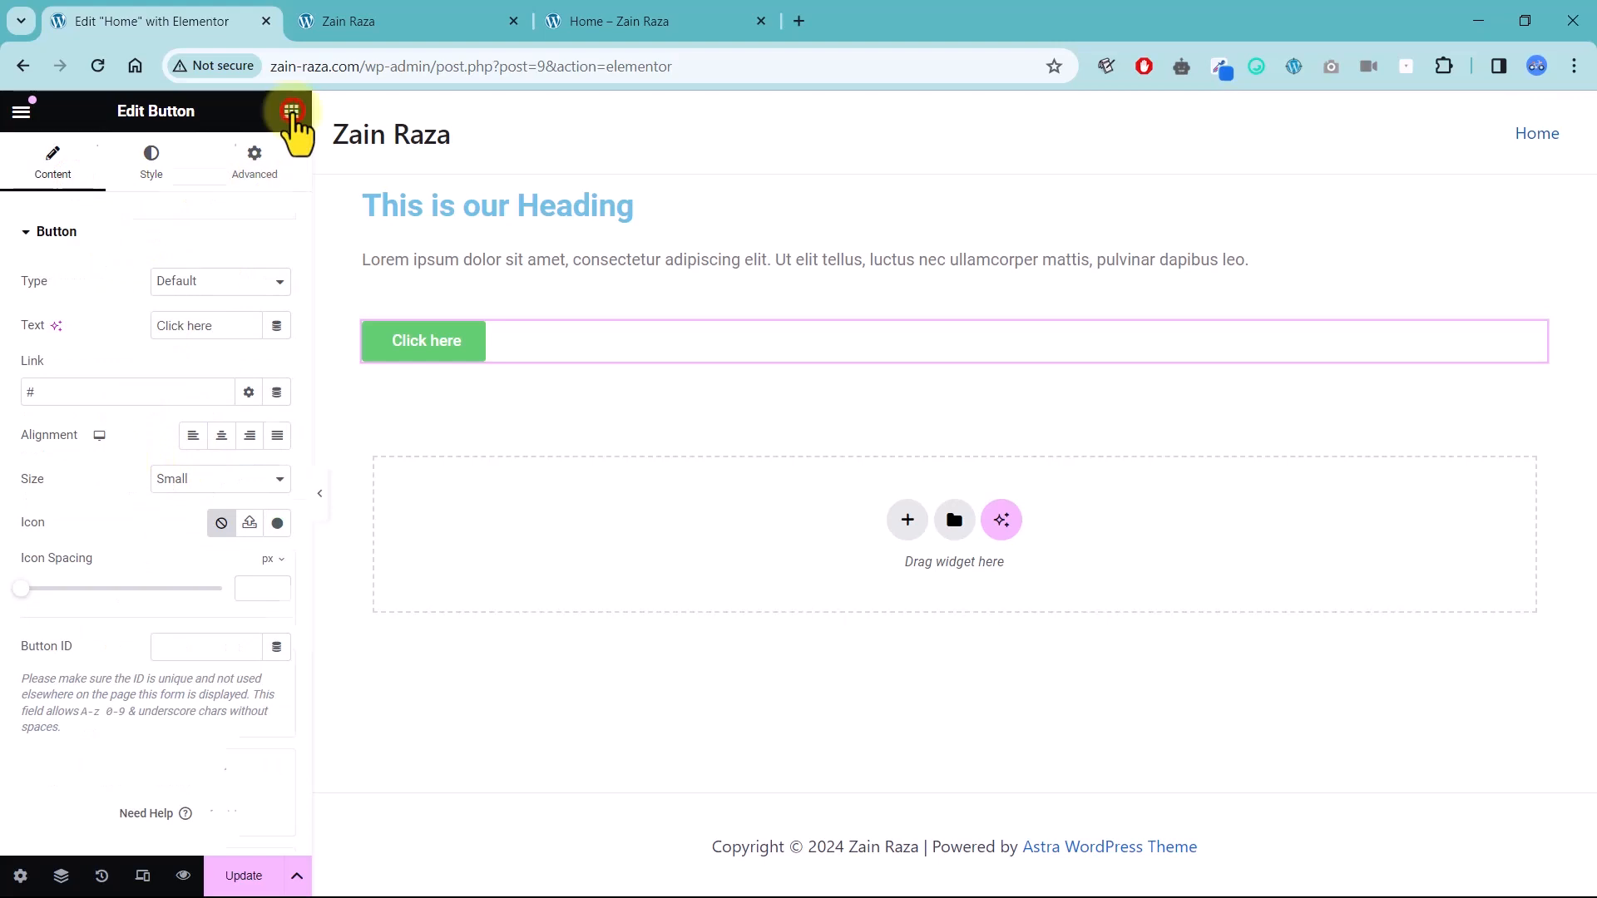
Add an Icon widget below the button and a second Heading widget below the icon.
{"action": "left_click", "coordinate": [292, 111]}
{"action": "scroll", "coordinate": [150, 499], "scroll_direction": "down", "scroll_amount": 5}
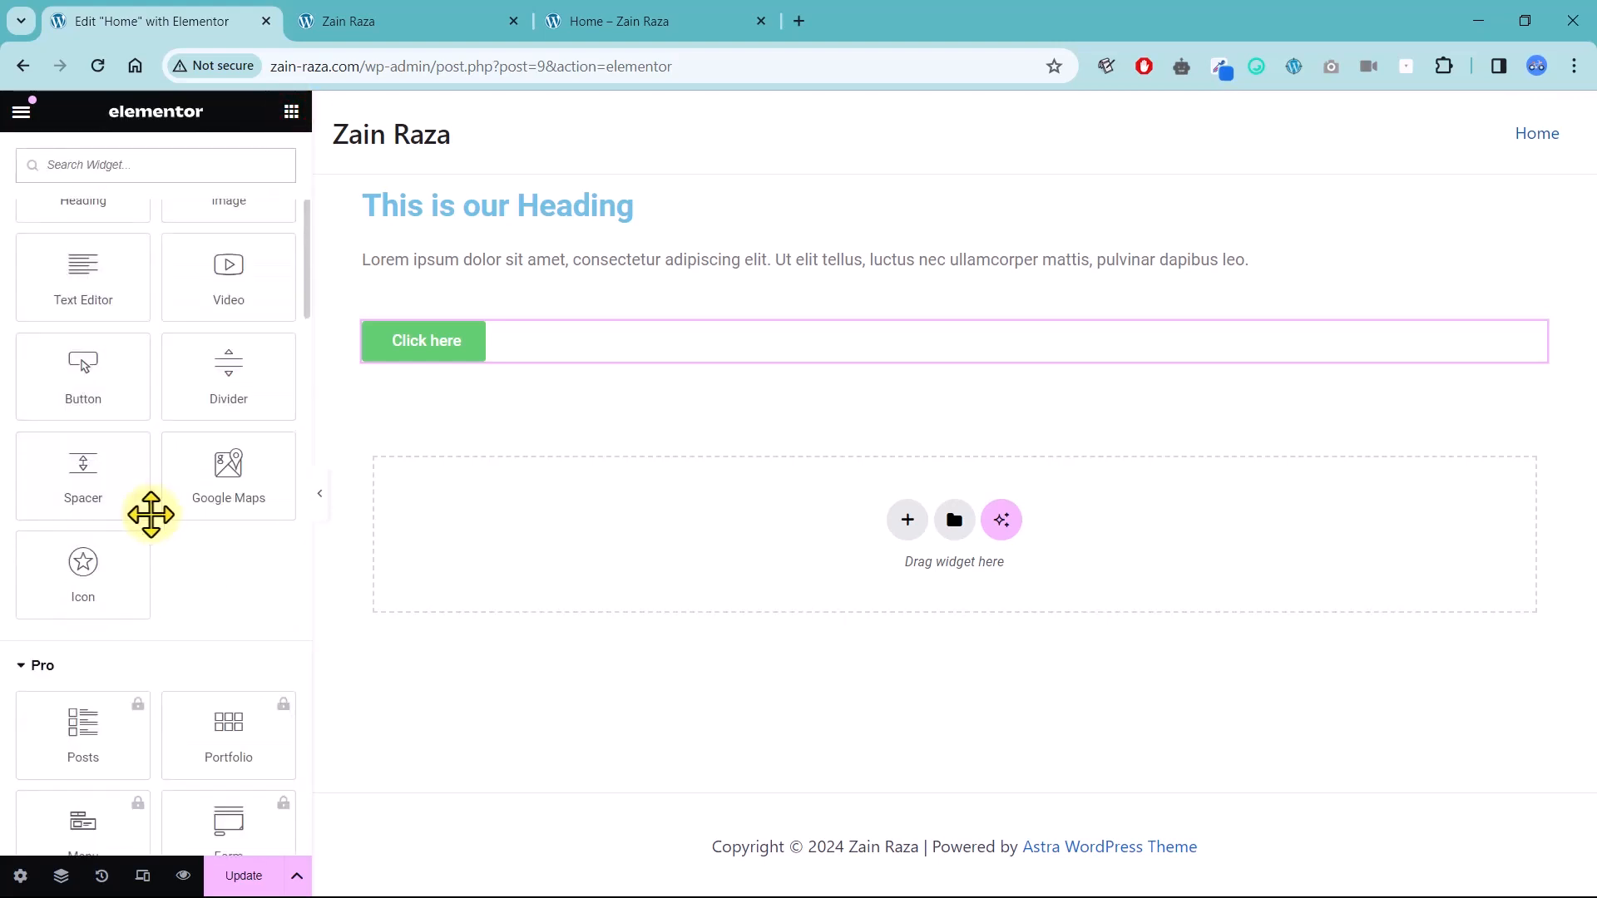
{"action": "scroll", "coordinate": [145, 509], "scroll_direction": "down", "scroll_amount": 1}
{"action": "left_click_drag", "start_coordinate": [136, 506], "coordinate": [646, 351]}
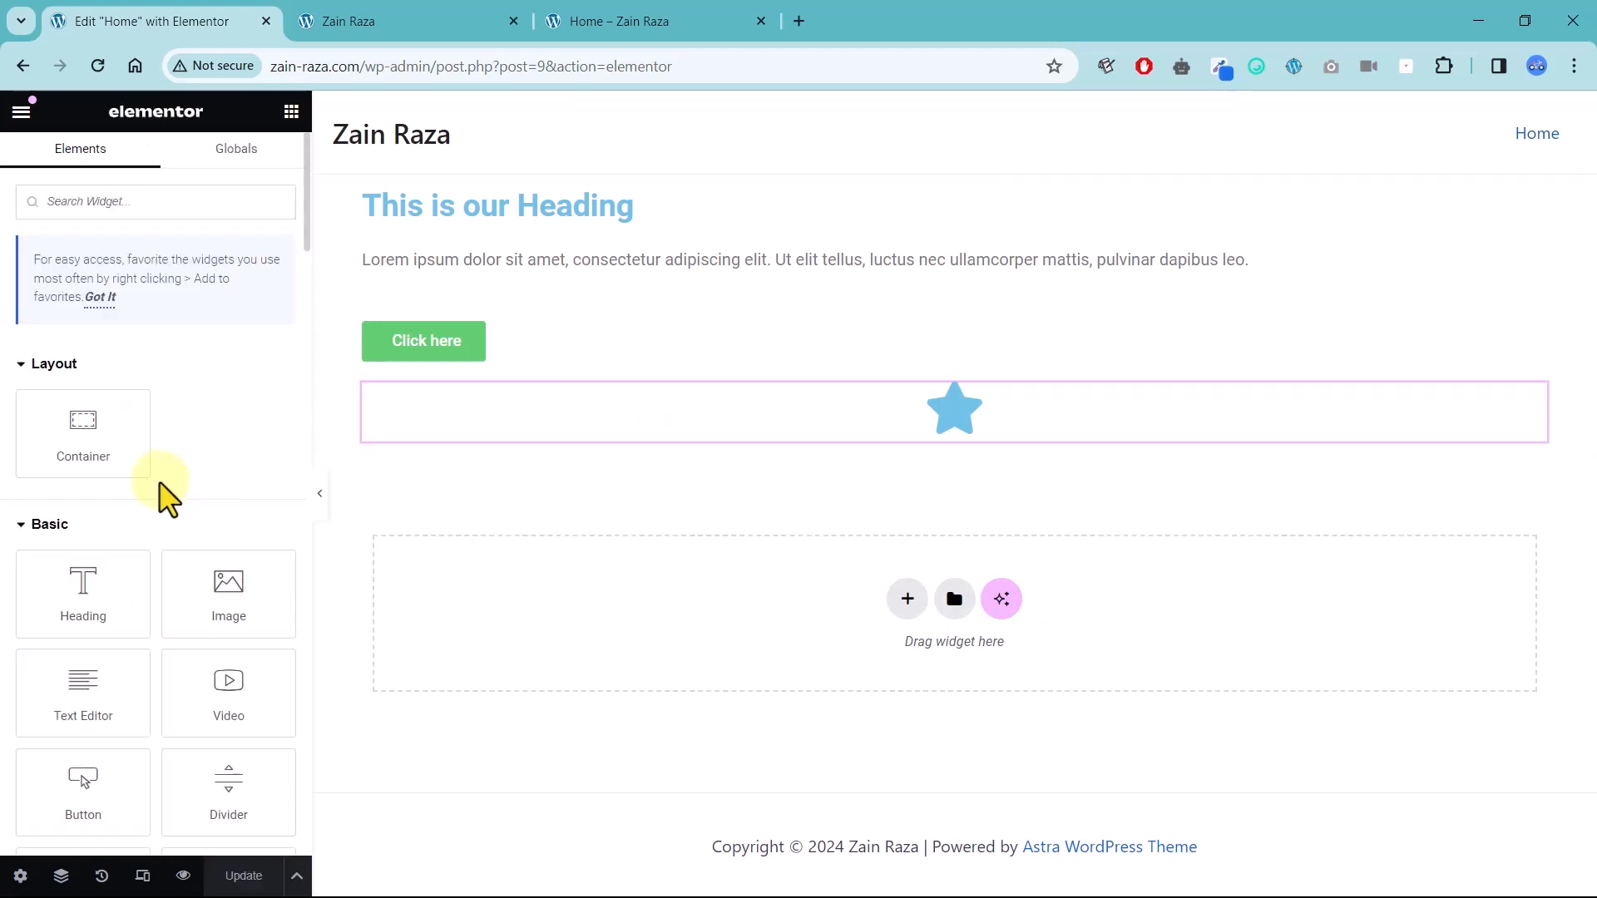
{"action": "scroll", "coordinate": [157, 486], "scroll_direction": "down", "scroll_amount": 1}
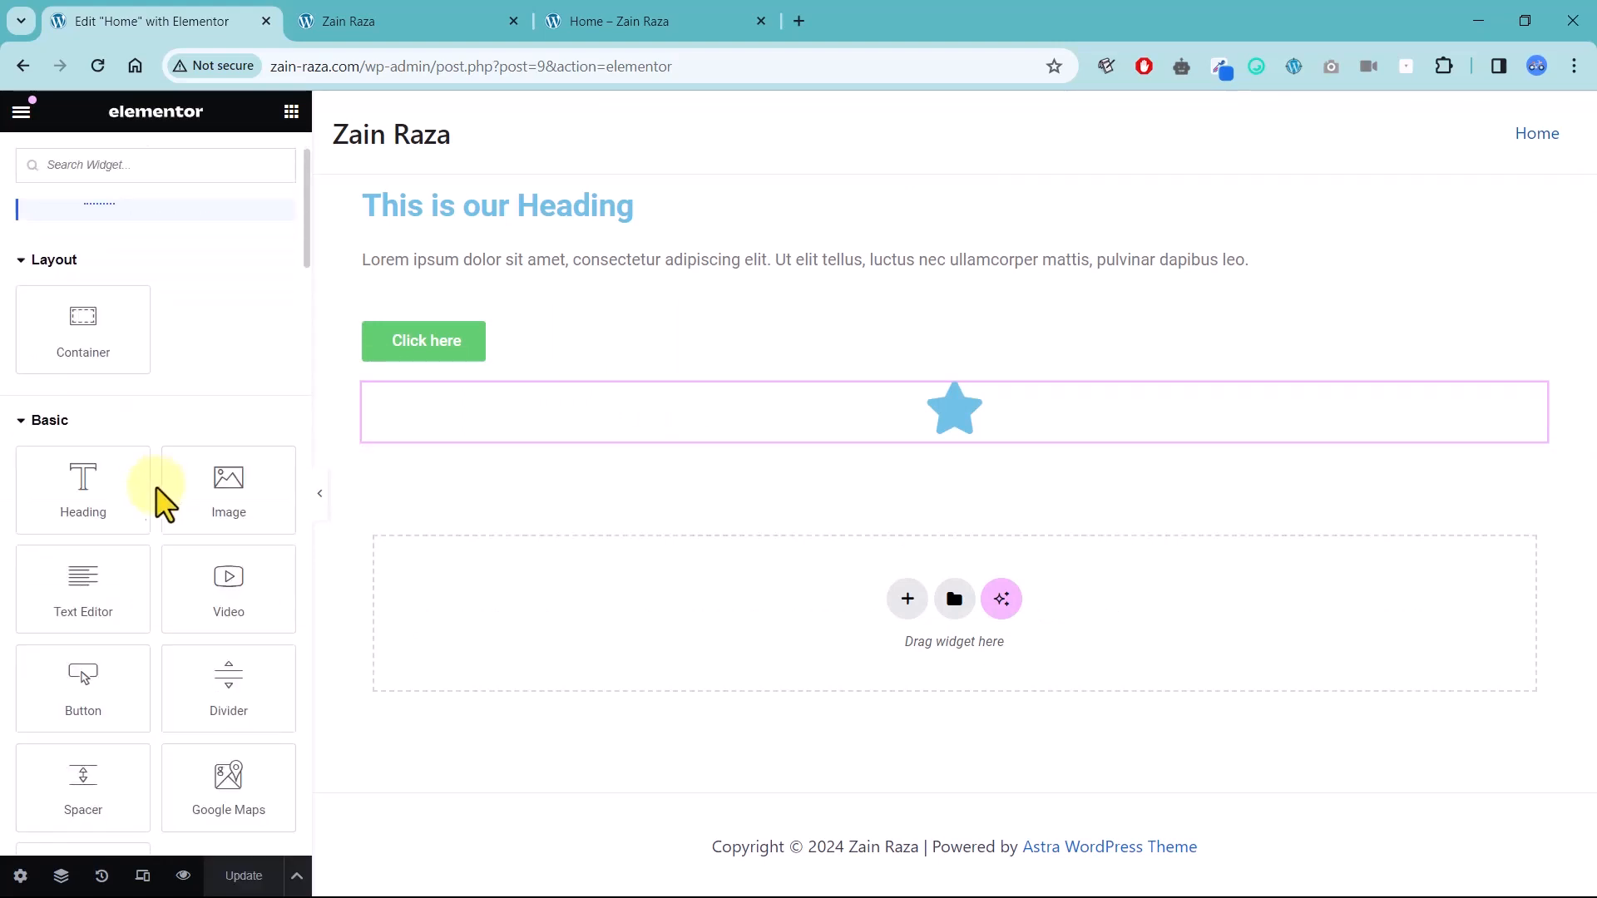
{"action": "left_click_drag", "start_coordinate": [73, 492], "coordinate": [856, 446]}
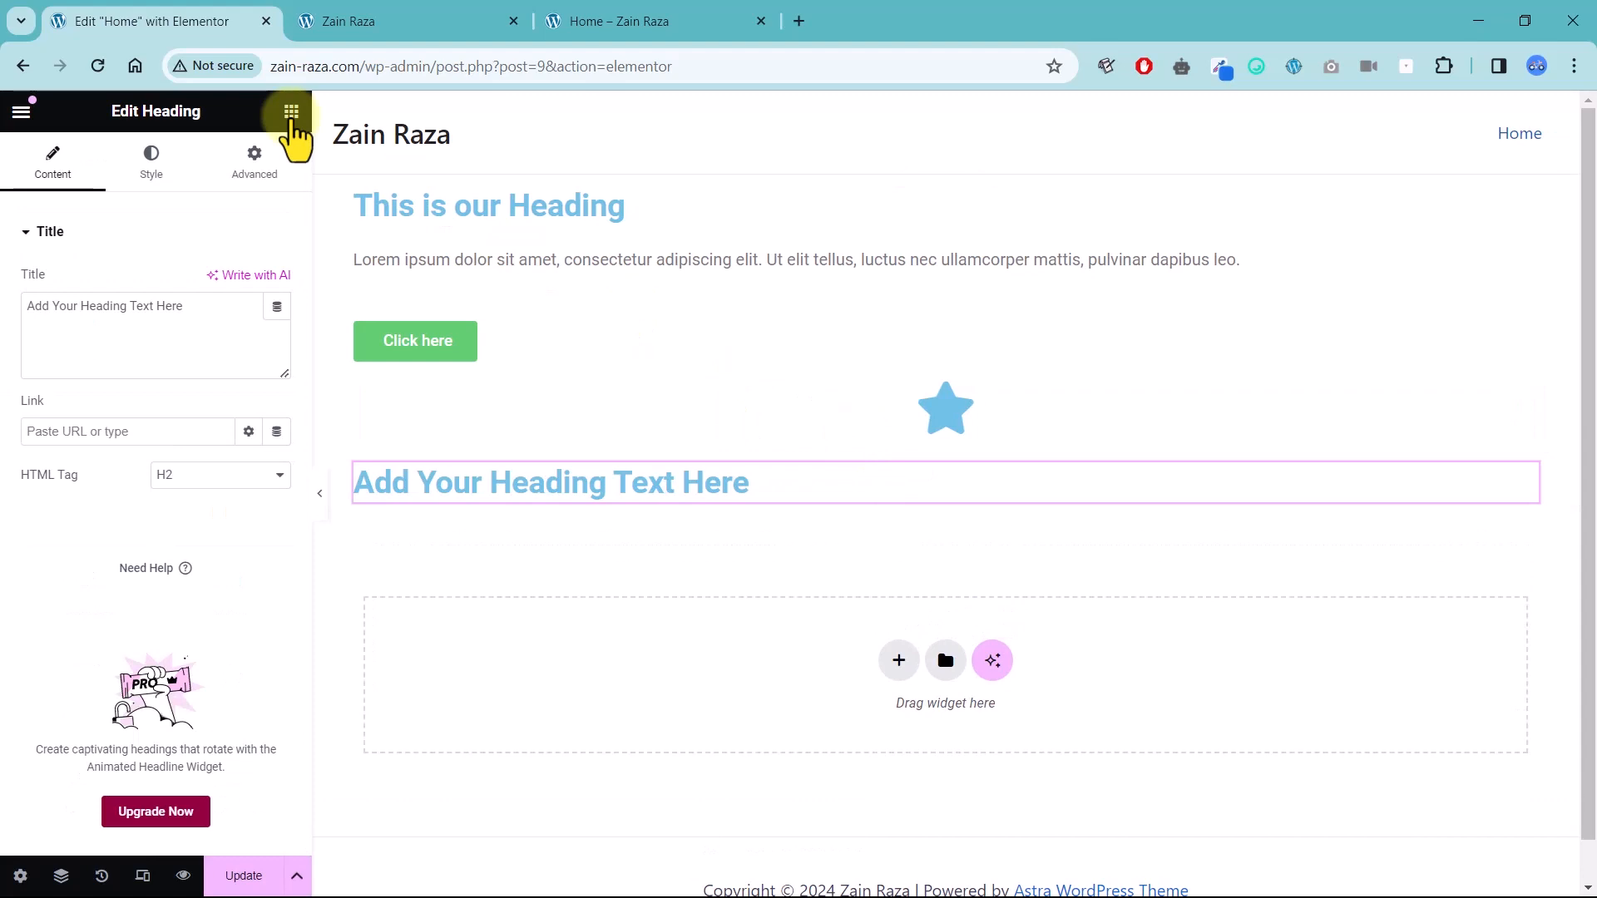
Add a Video widget below the second heading.
{"action": "left_click", "coordinate": [291, 111]}
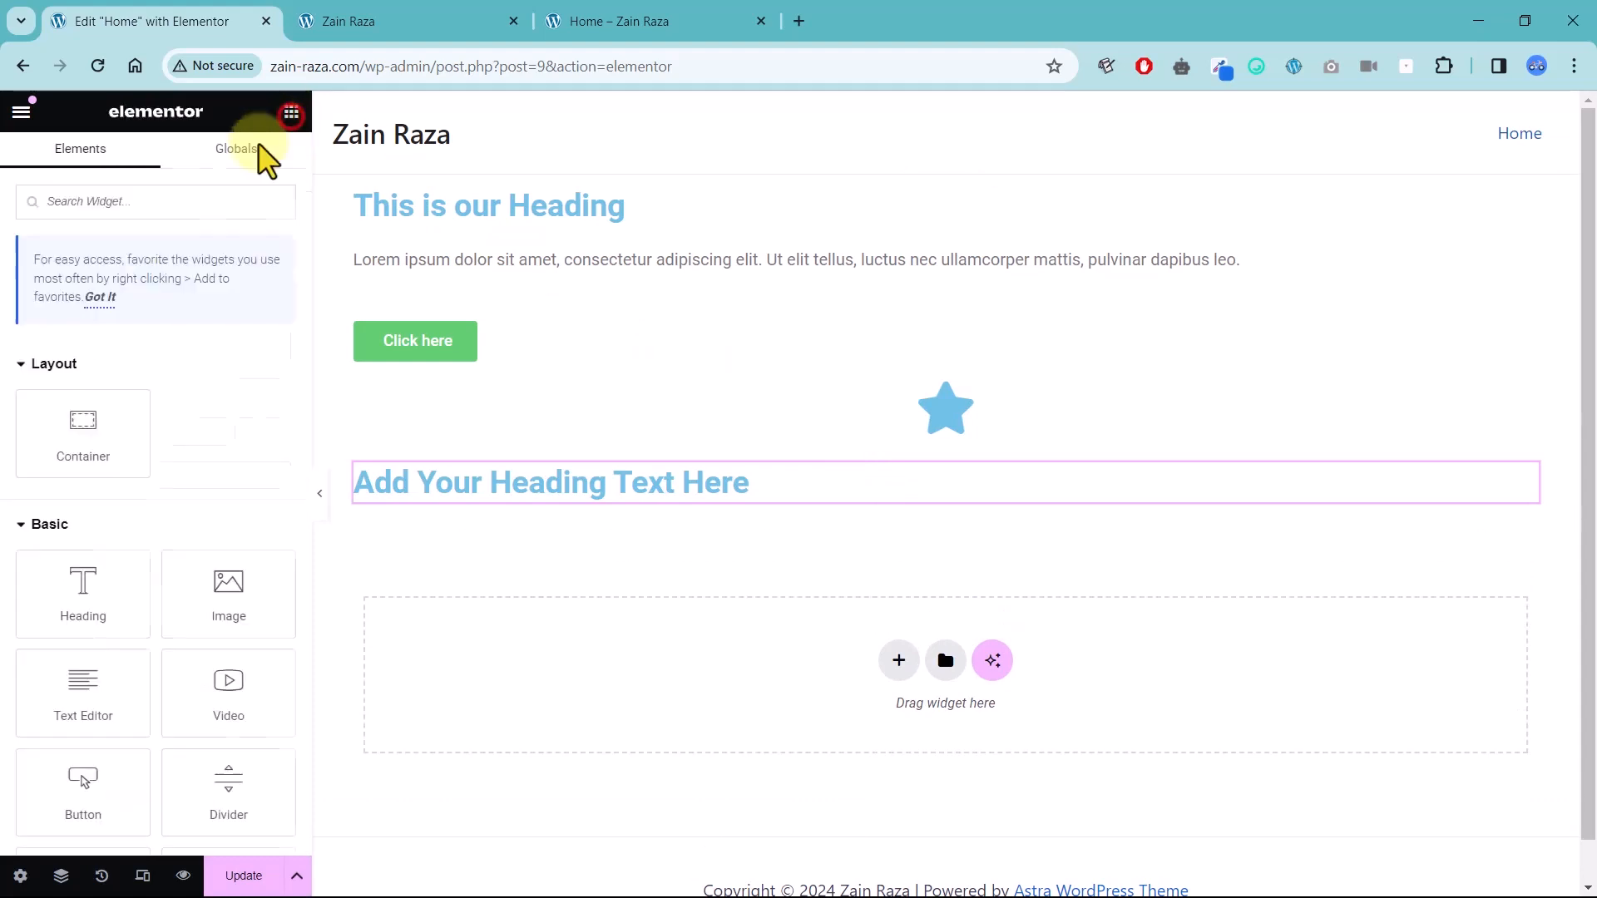
{"action": "scroll", "coordinate": [175, 565], "scroll_direction": "down", "scroll_amount": 1}
{"action": "left_click_drag", "start_coordinate": [201, 576], "coordinate": [745, 507]}
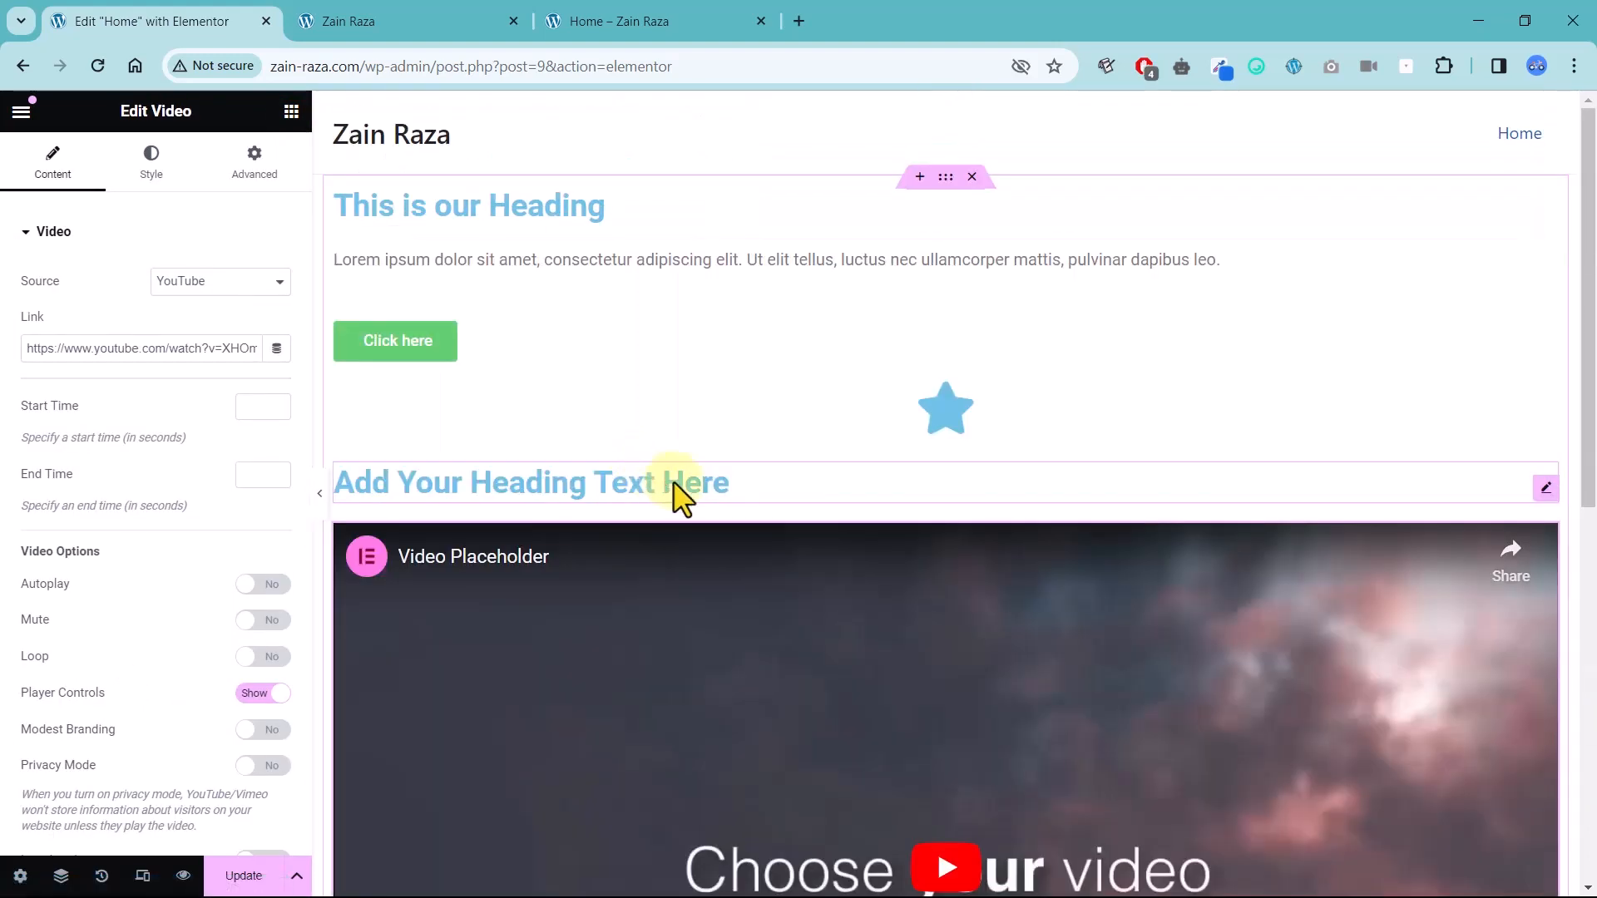
Delete the Video widget from the page.
{"action": "scroll", "coordinate": [697, 499], "scroll_direction": "down", "scroll_amount": 2}
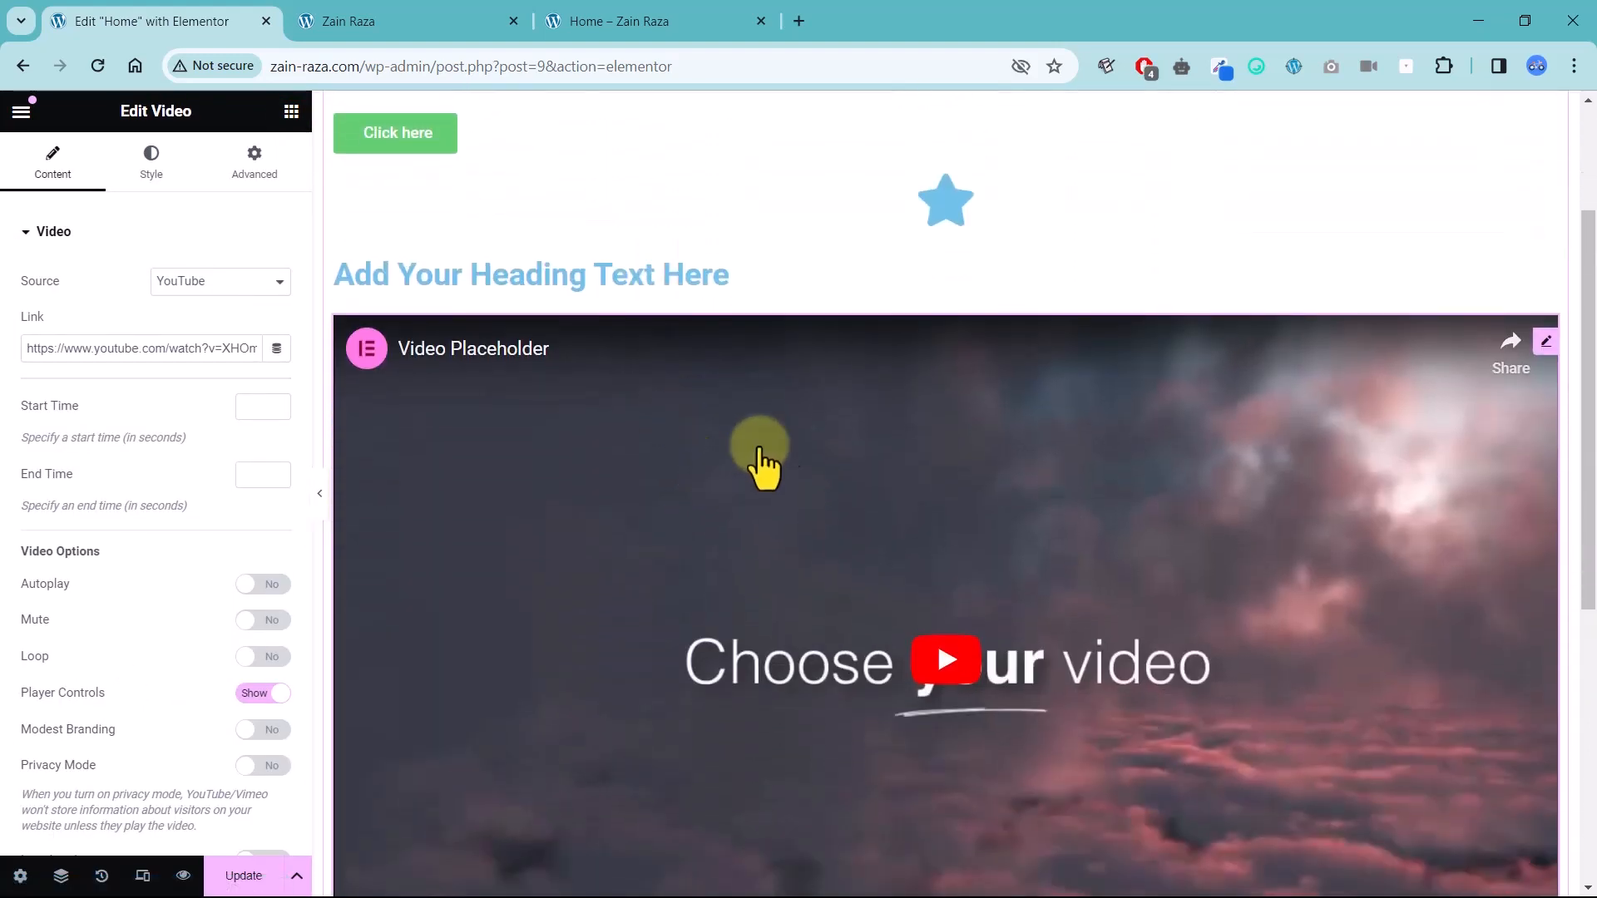
{"action": "right_click", "coordinate": [1547, 353]}
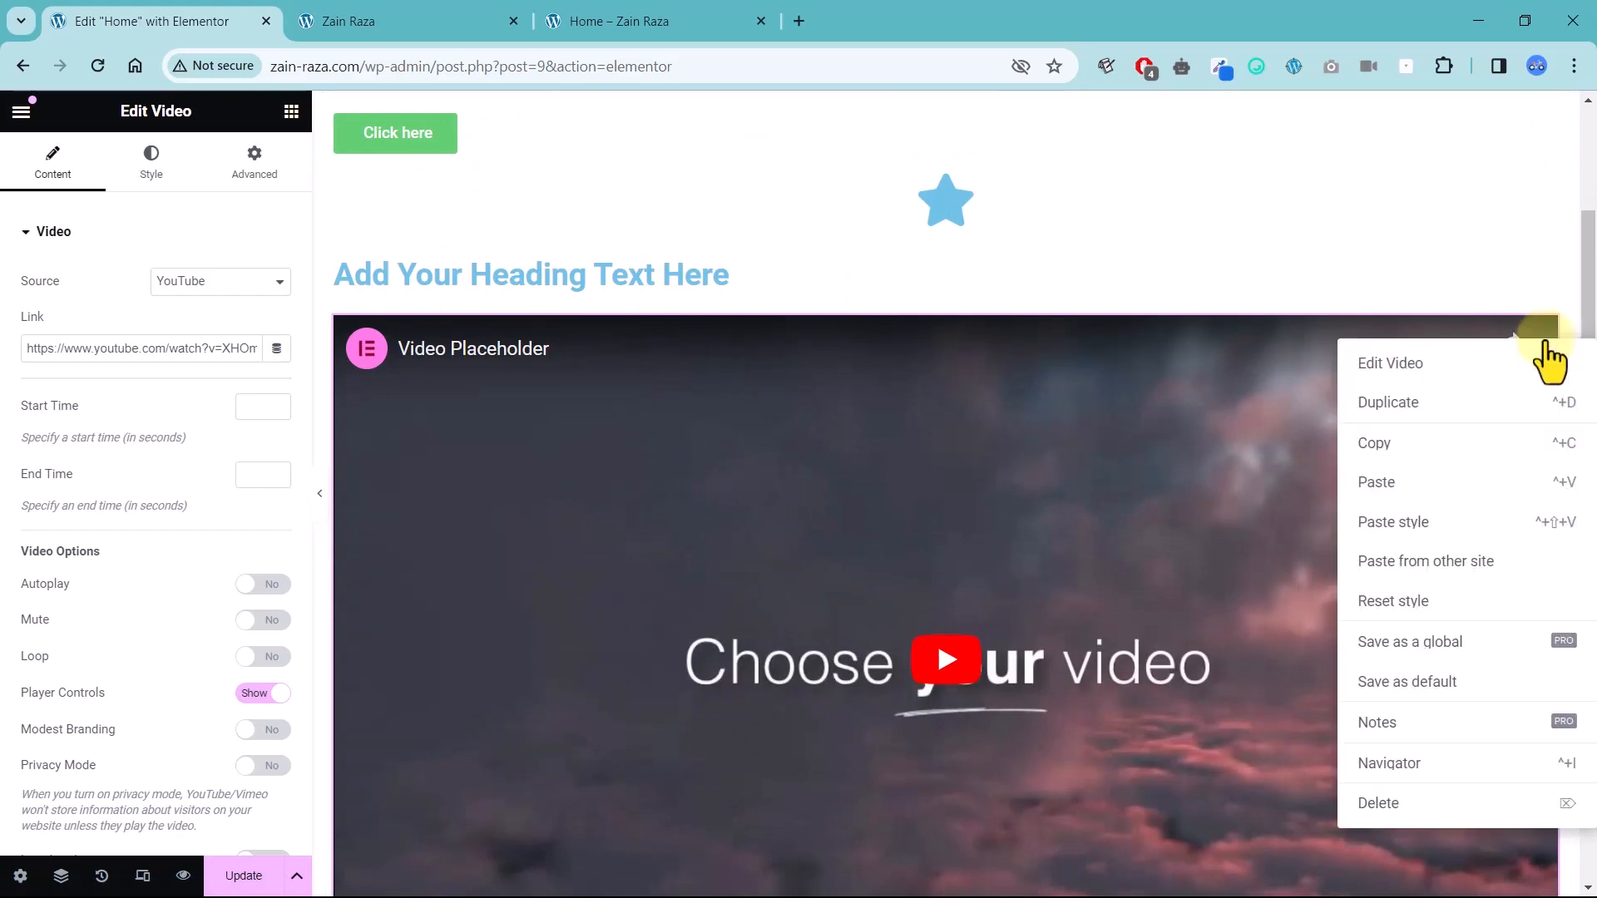
{"action": "left_click", "coordinate": [1437, 826]}
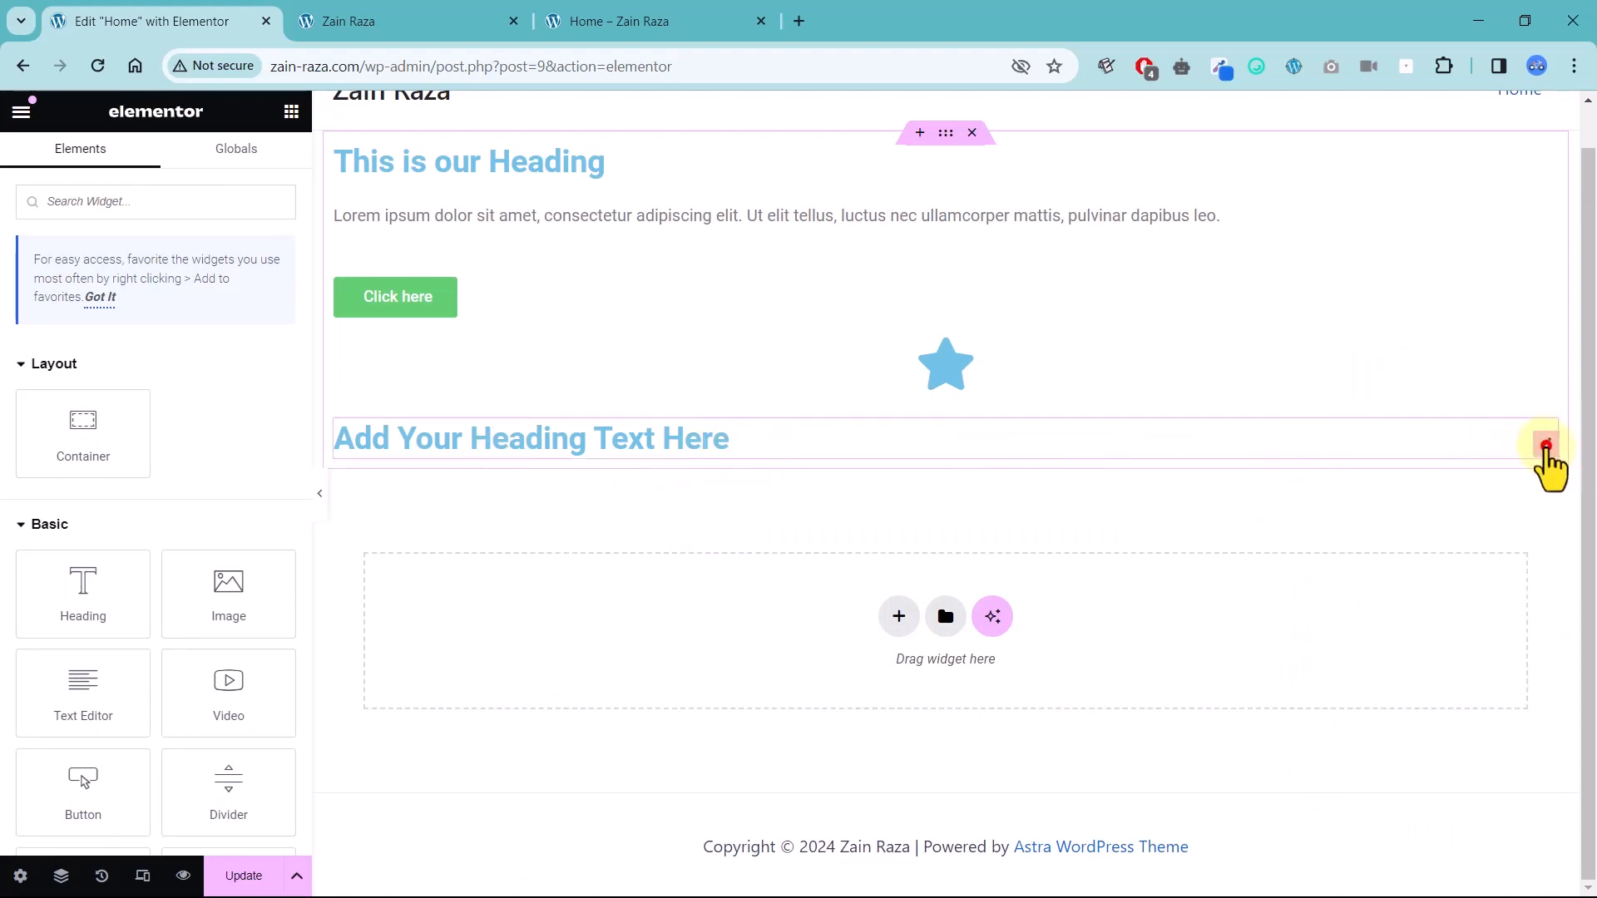
Delete the second Heading widget below the star icon.
{"action": "left_click", "coordinate": [1546, 446]}
{"action": "key", "text": "Delete"}
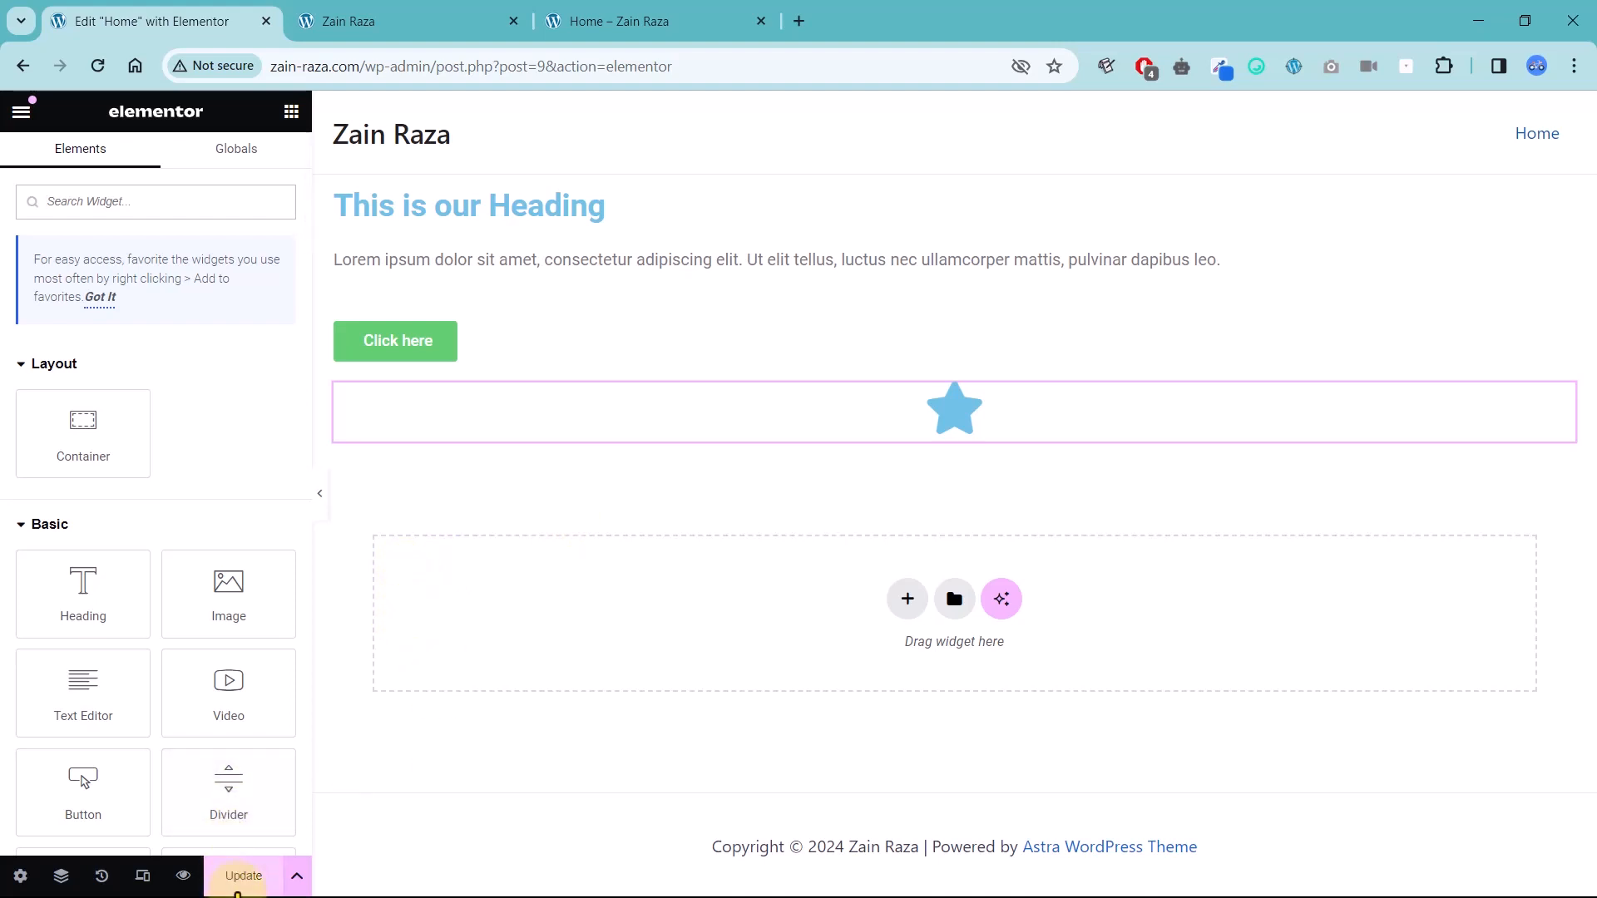
Update the home page with its new widgets and reload the live page in the browser.
{"action": "left_click", "coordinate": [399, 21]}
{"action": "left_click", "coordinate": [582, 20]}
{"action": "left_click", "coordinate": [95, 68]}
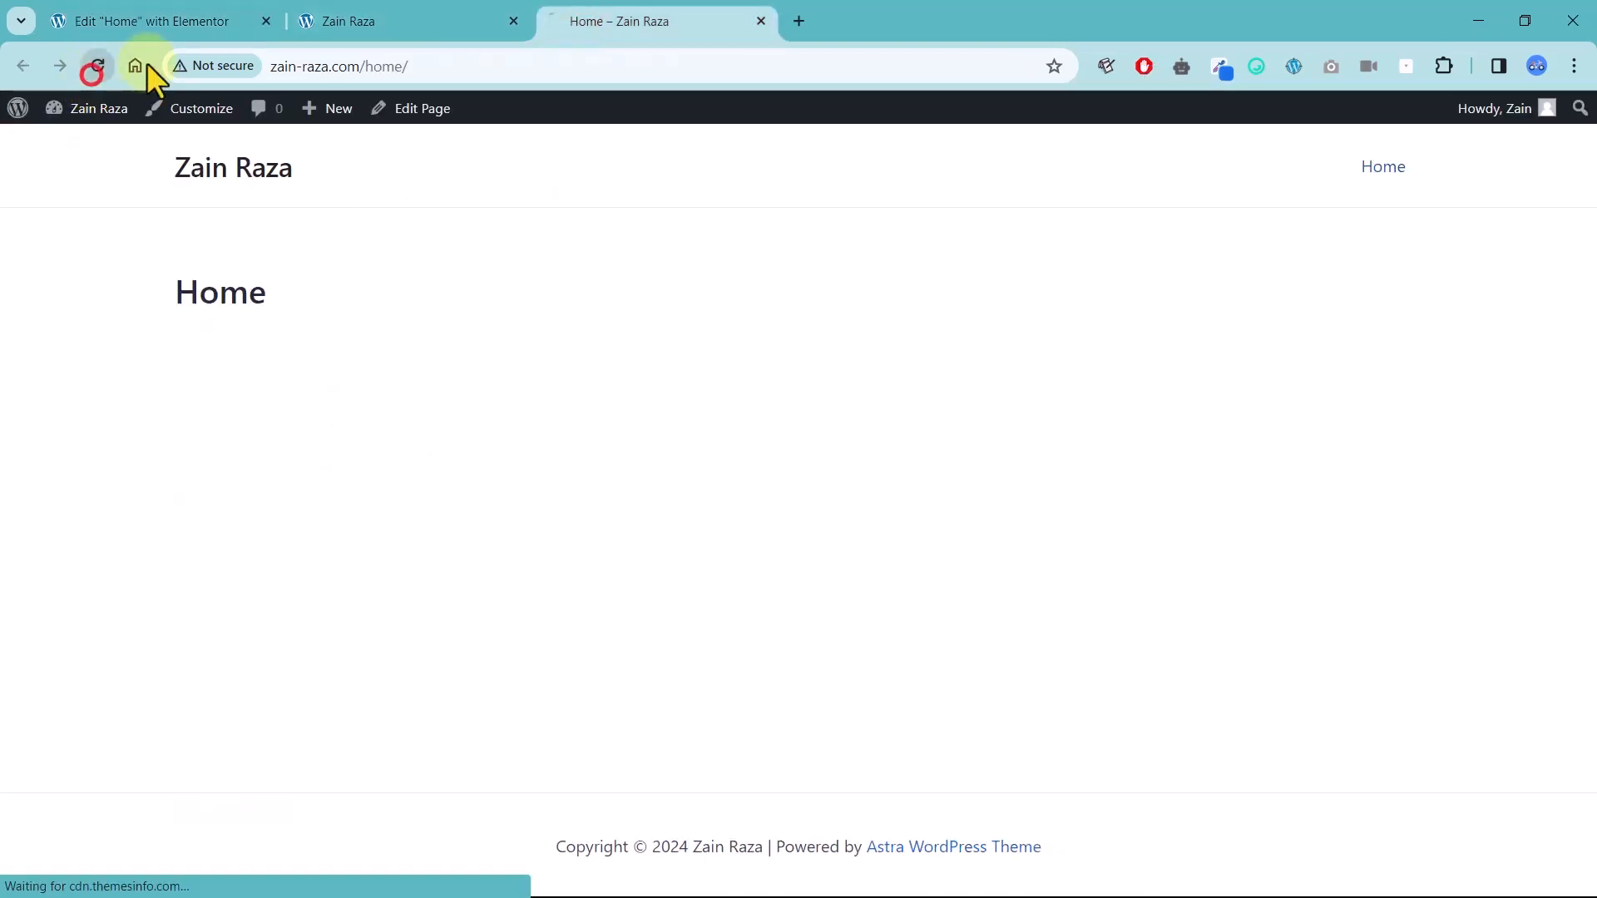
{"action": "left_click", "coordinate": [171, 19]}
{"action": "left_click", "coordinate": [241, 878]}
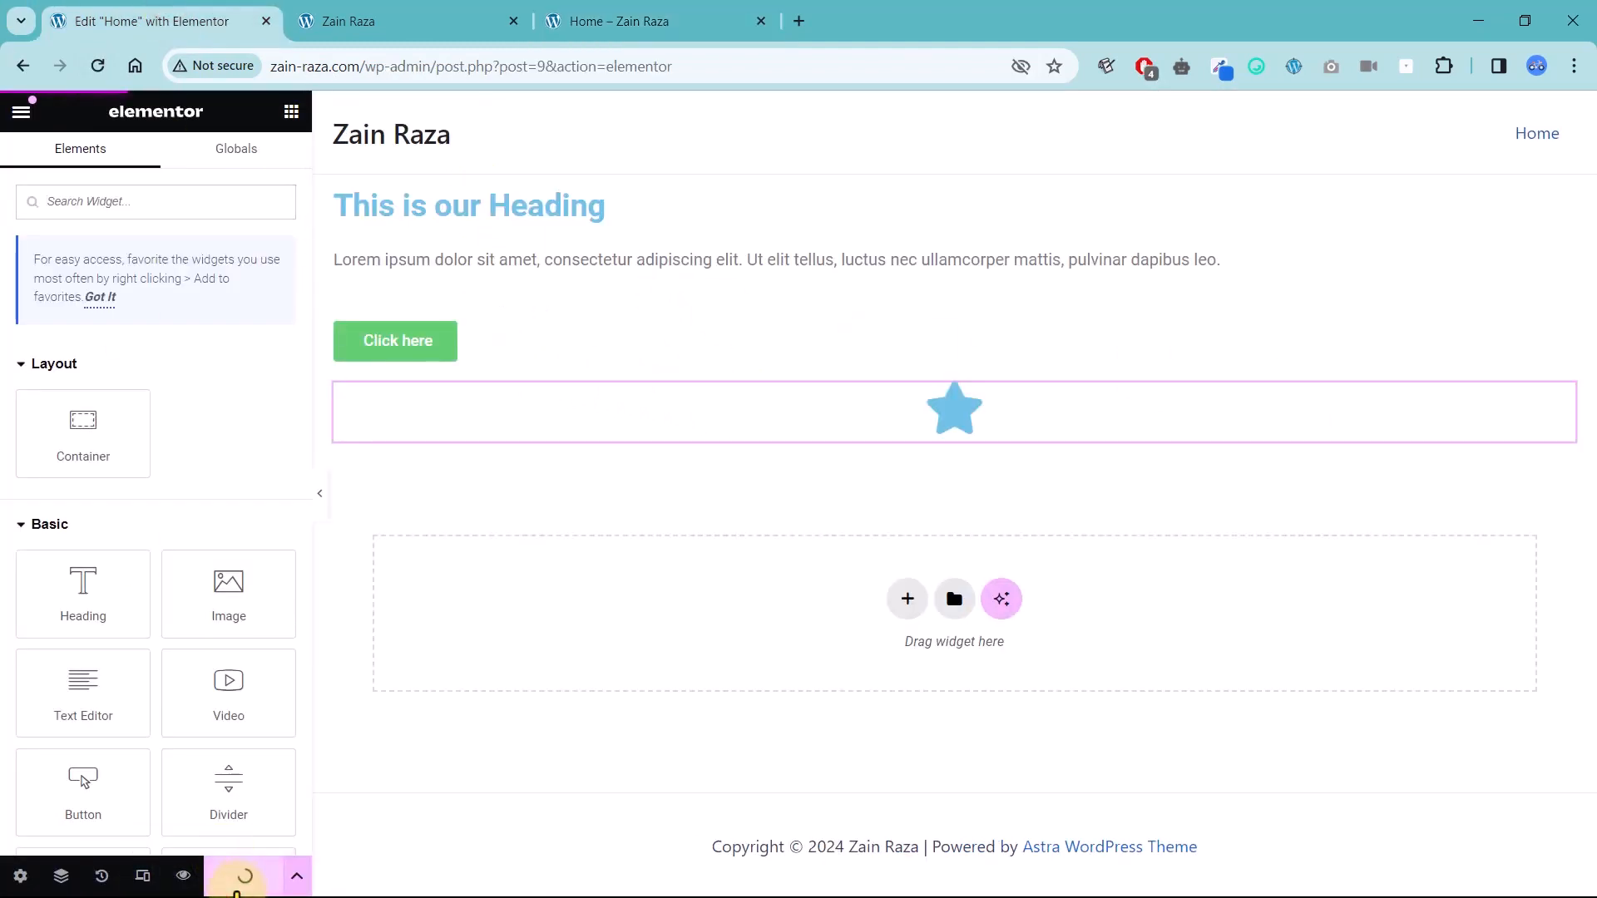
{"action": "left_click", "coordinate": [632, 21]}
{"action": "left_click", "coordinate": [82, 64]}
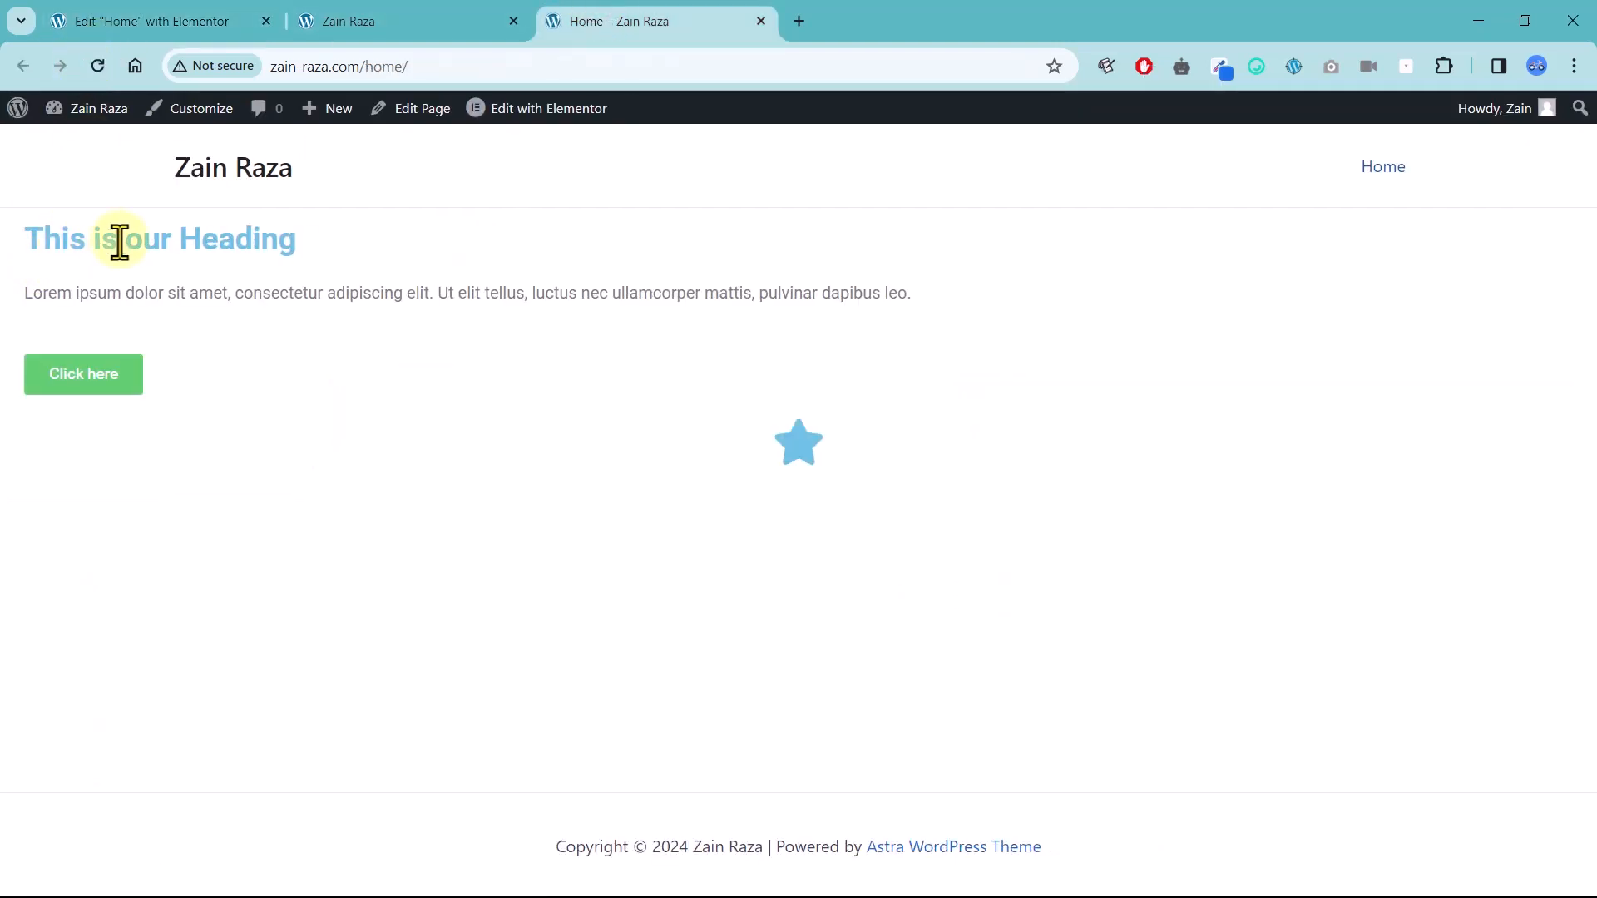
Examine the heading, paragraph, button and icon on the live home page, and close the extra site tab.
{"action": "left_click_drag", "start_coordinate": [157, 297], "coordinate": [938, 328]}
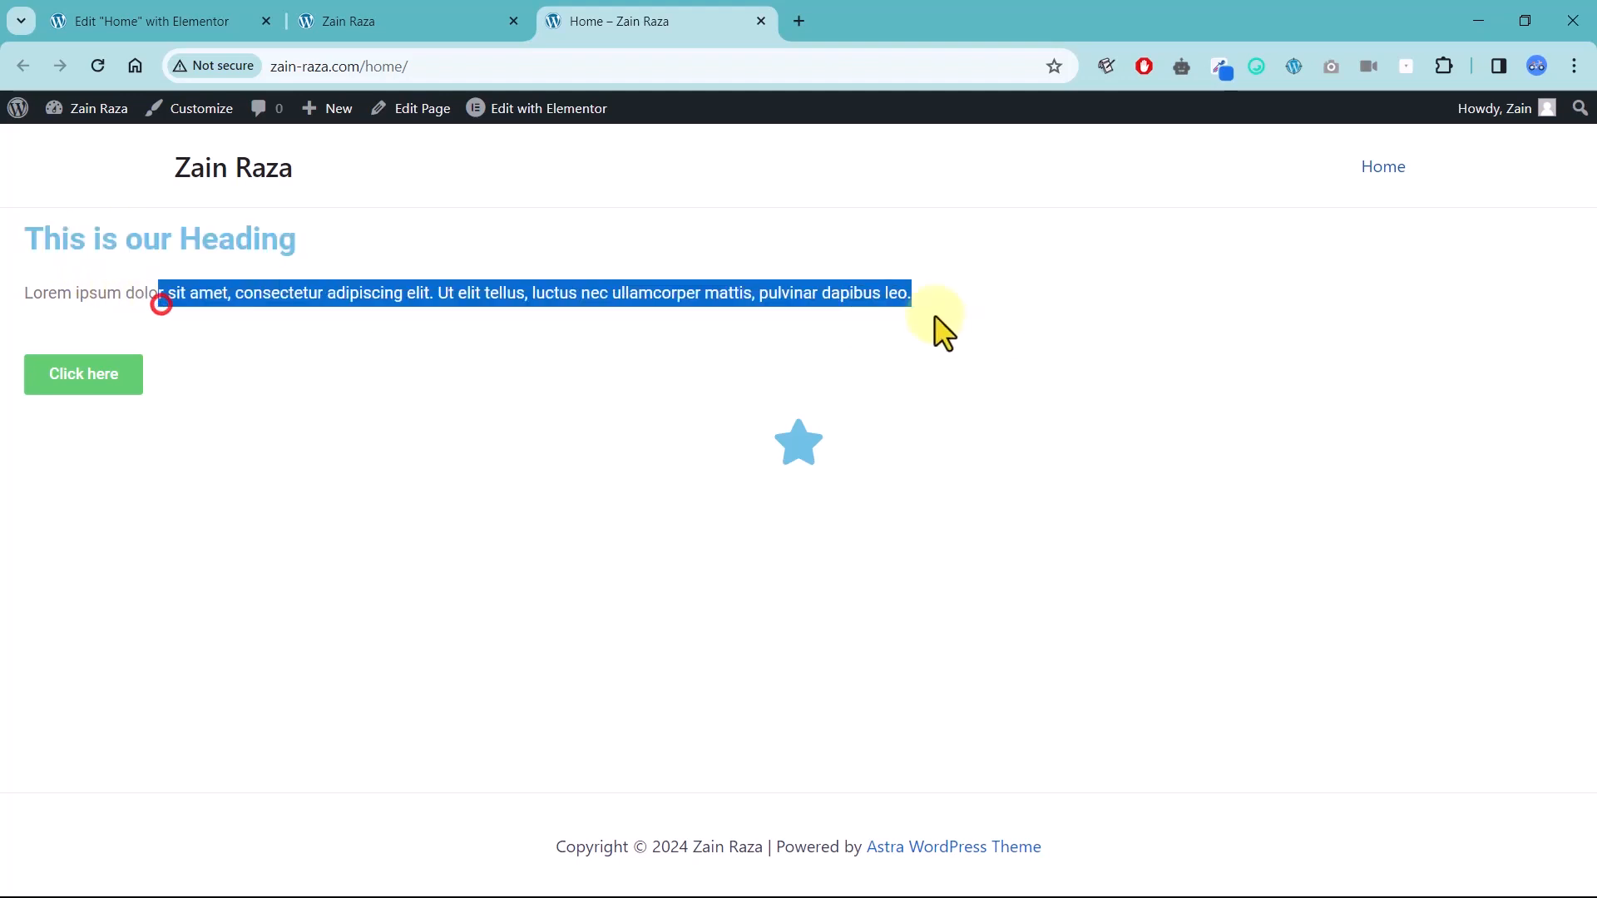
{"action": "left_click_drag", "start_coordinate": [5, 367], "coordinate": [1045, 446]}
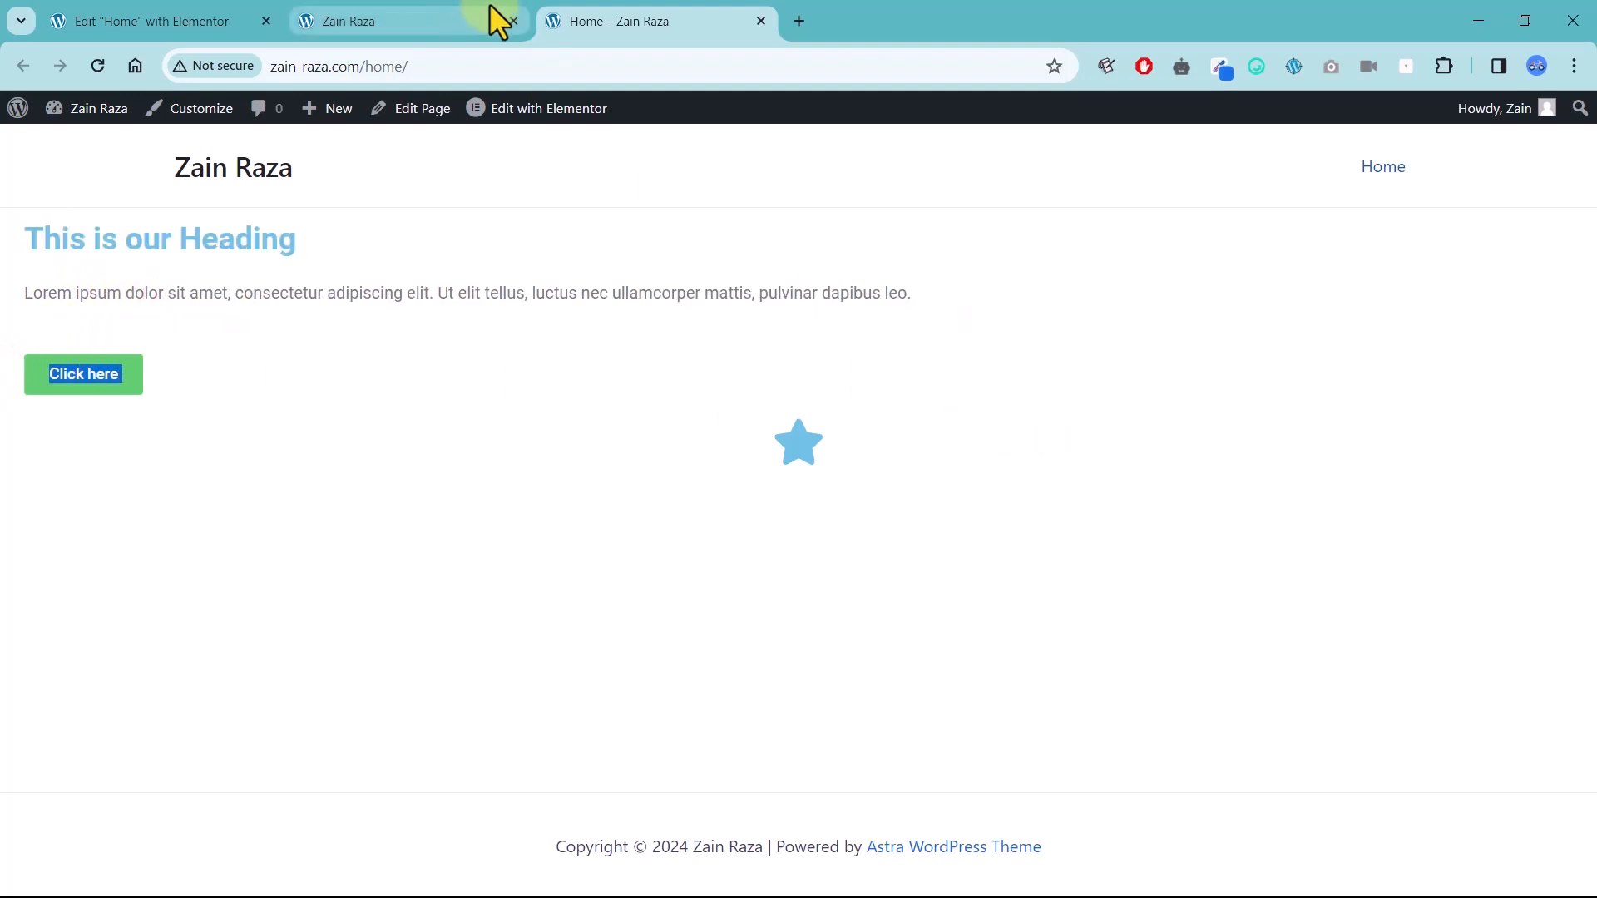
{"action": "left_click", "coordinate": [513, 21]}
{"action": "left_click", "coordinate": [142, 25]}
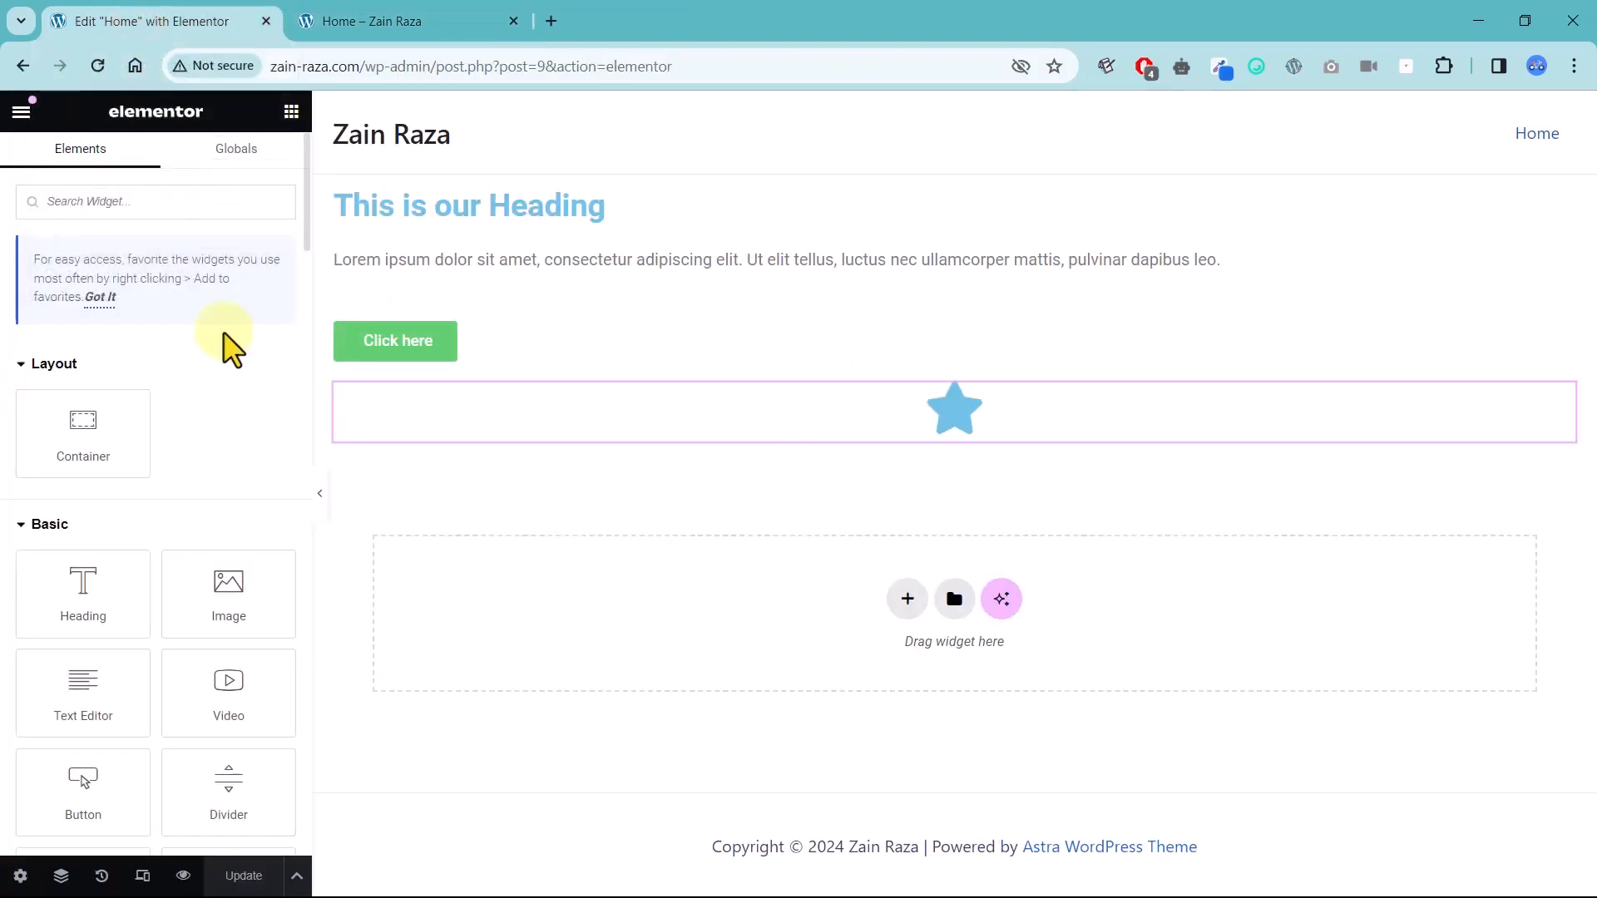
{"action": "left_click", "coordinate": [400, 21]}
{"action": "left_click_drag", "start_coordinate": [26, 236], "coordinate": [296, 237]}
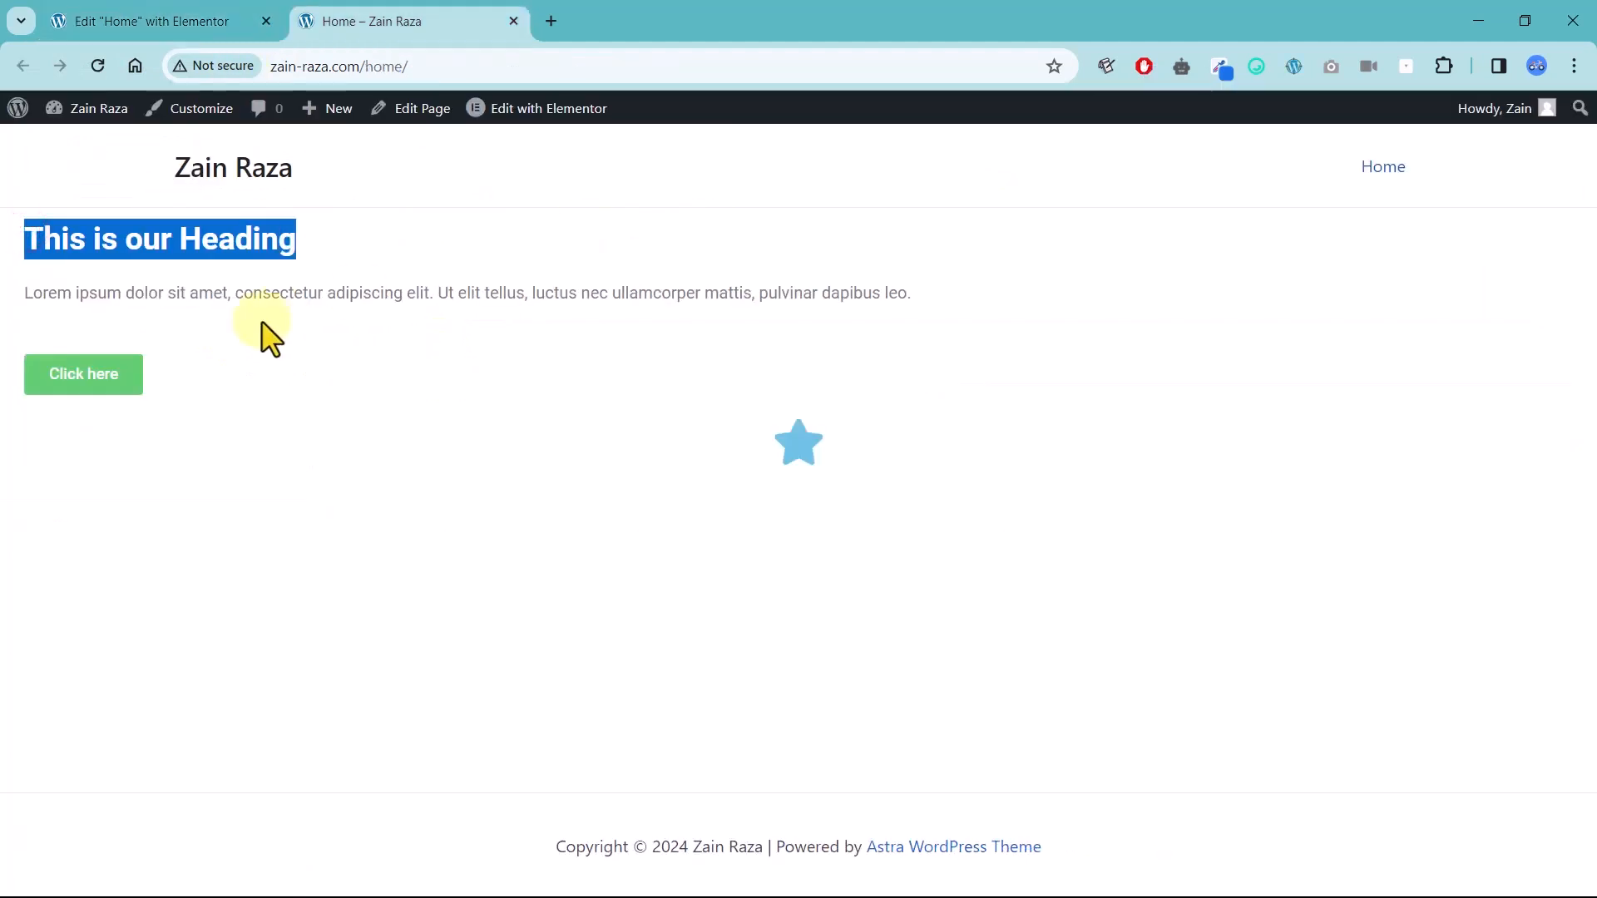
{"action": "double_click", "coordinate": [260, 321]}
{"action": "left_click", "coordinate": [57, 313]}
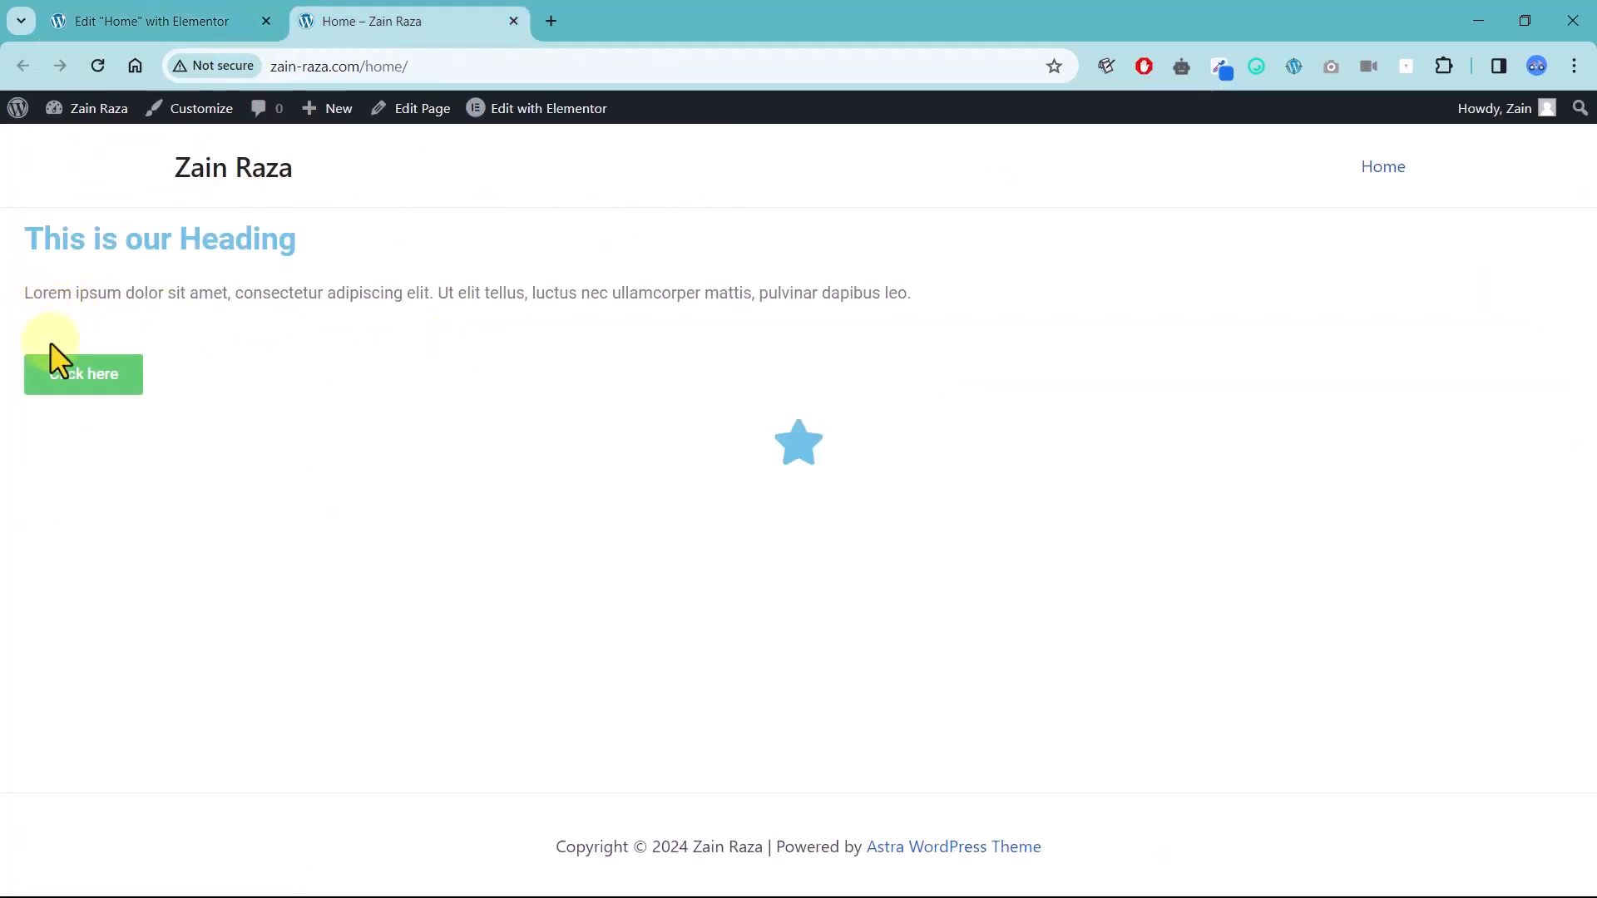
{"action": "left_click", "coordinate": [803, 441]}
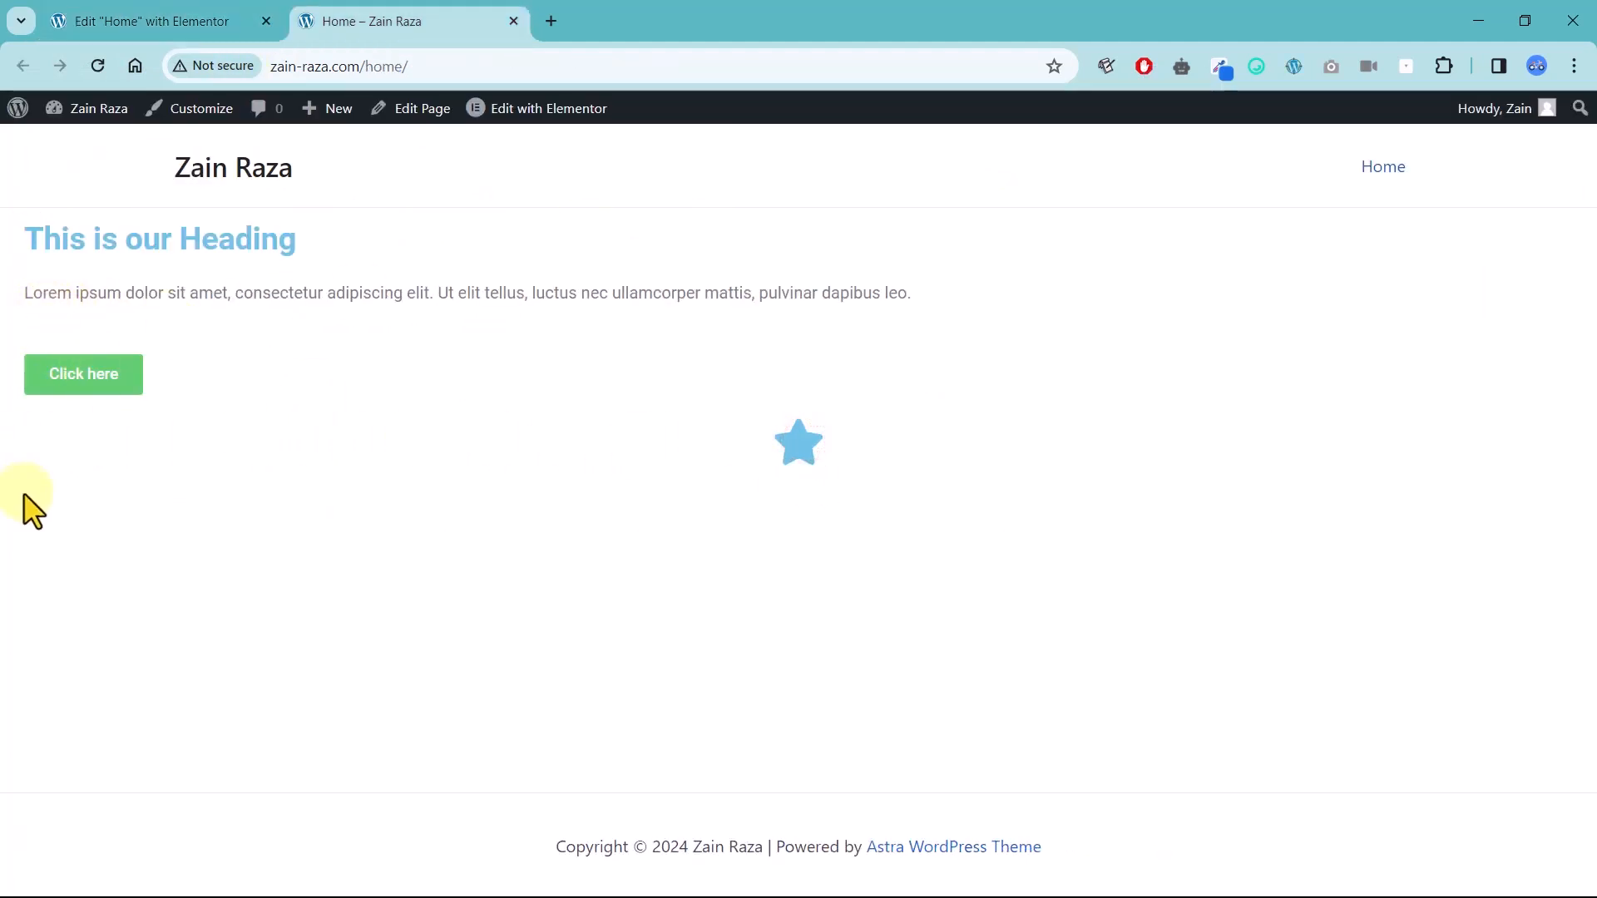
{"action": "left_click", "coordinate": [198, 15]}
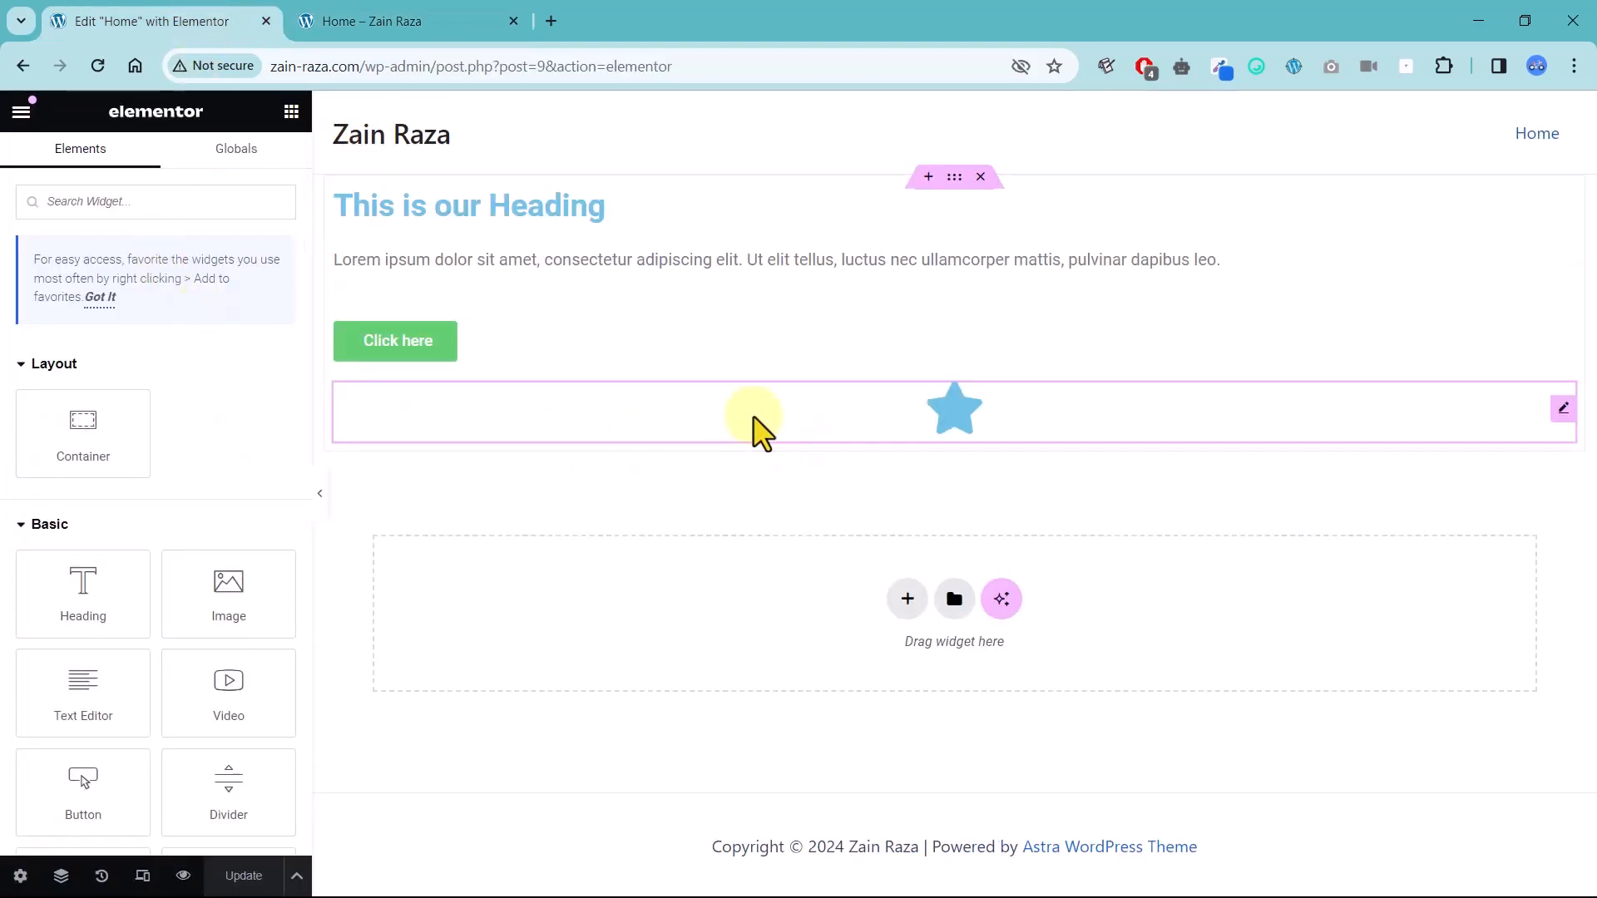
Align the star icon to the left and update the page.
{"action": "left_click", "coordinate": [731, 416]}
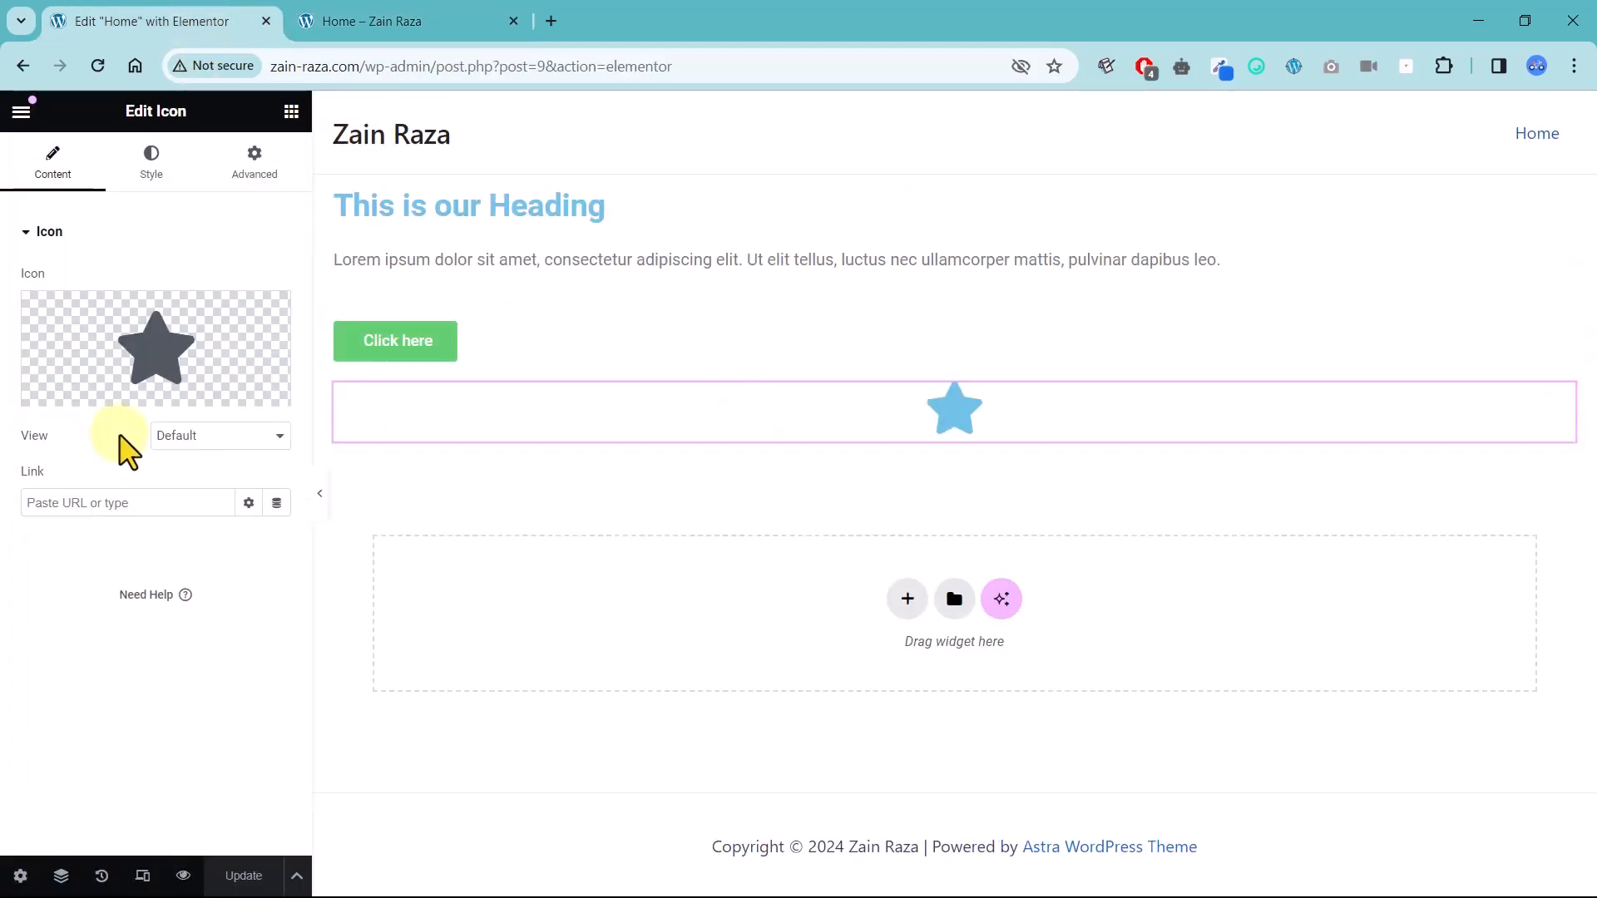
{"action": "left_click", "coordinate": [253, 165]}
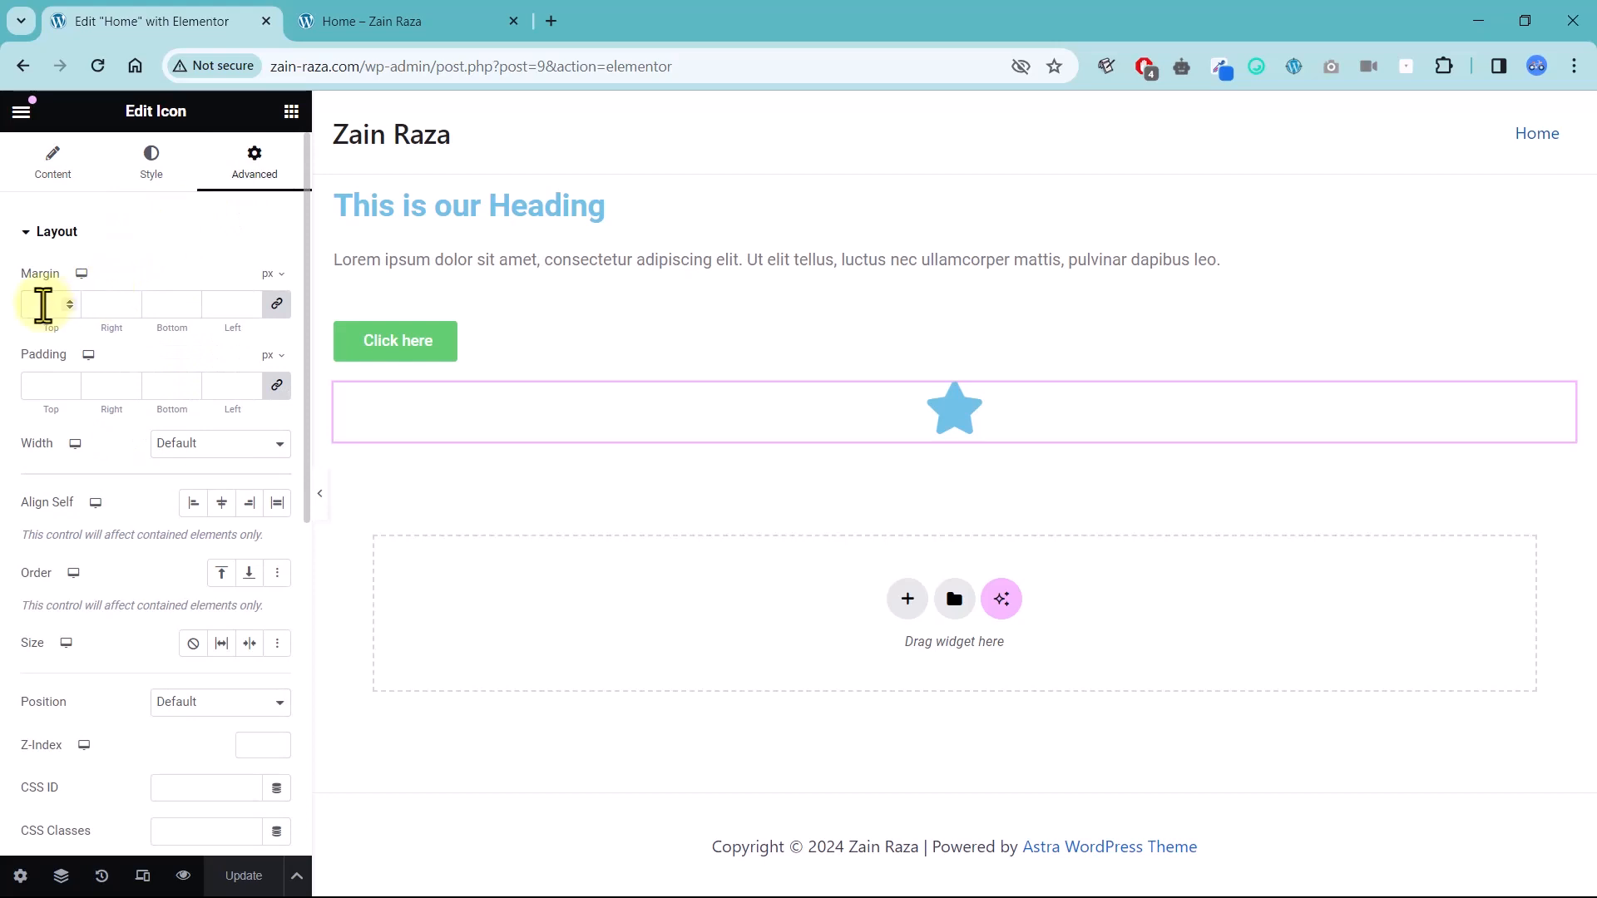
{"action": "left_click", "coordinate": [151, 163]}
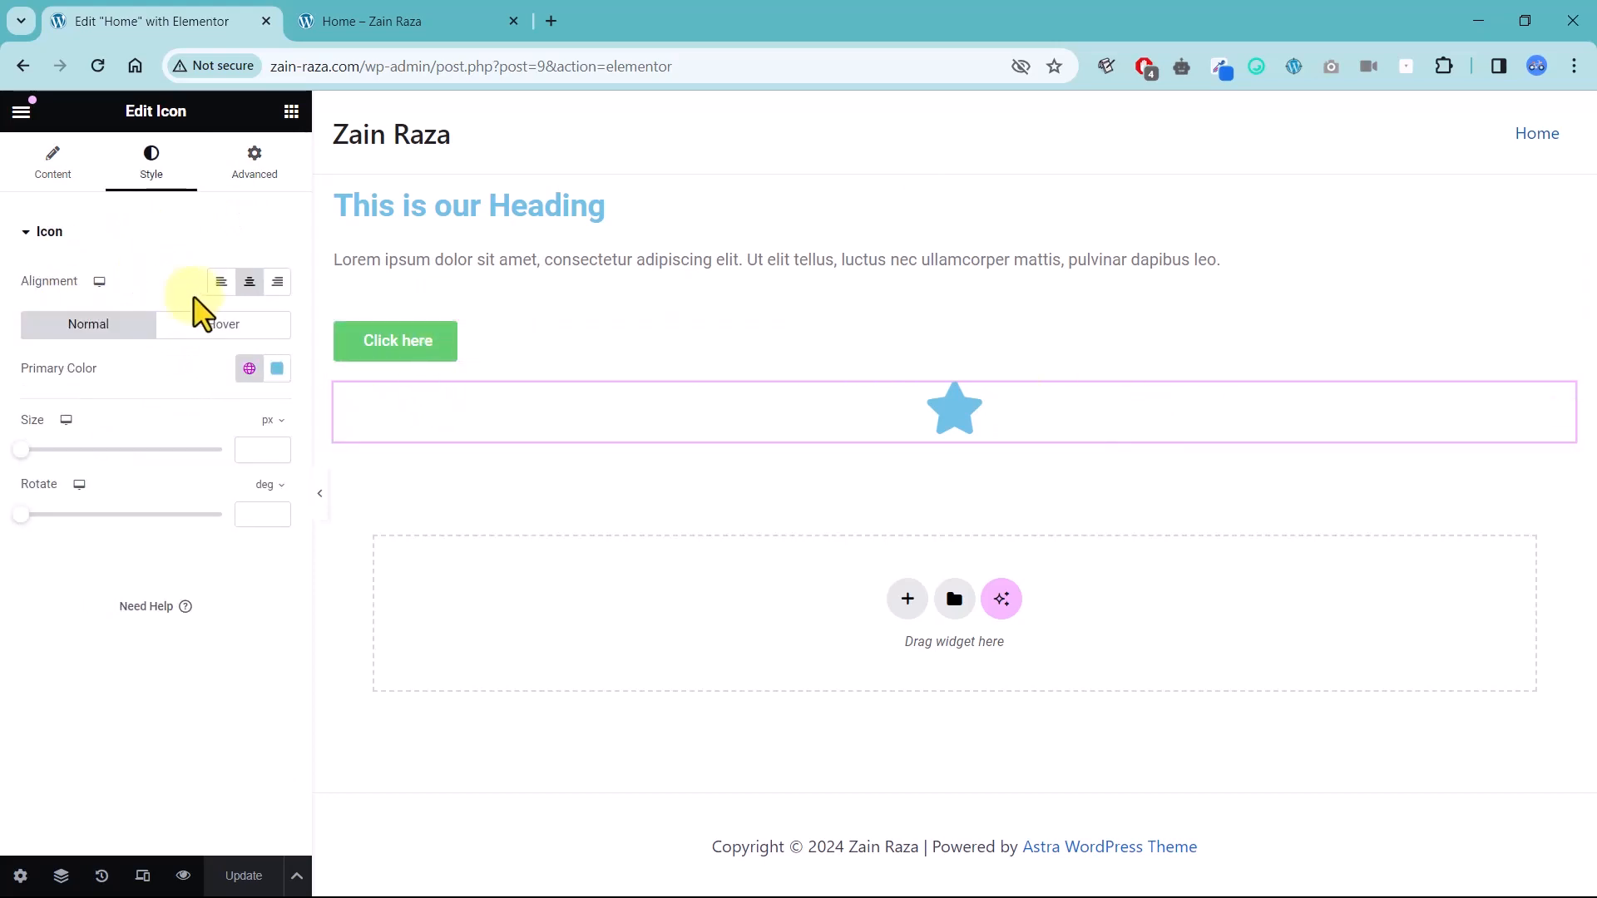
{"action": "left_click", "coordinate": [221, 281]}
{"action": "left_click", "coordinate": [241, 880]}
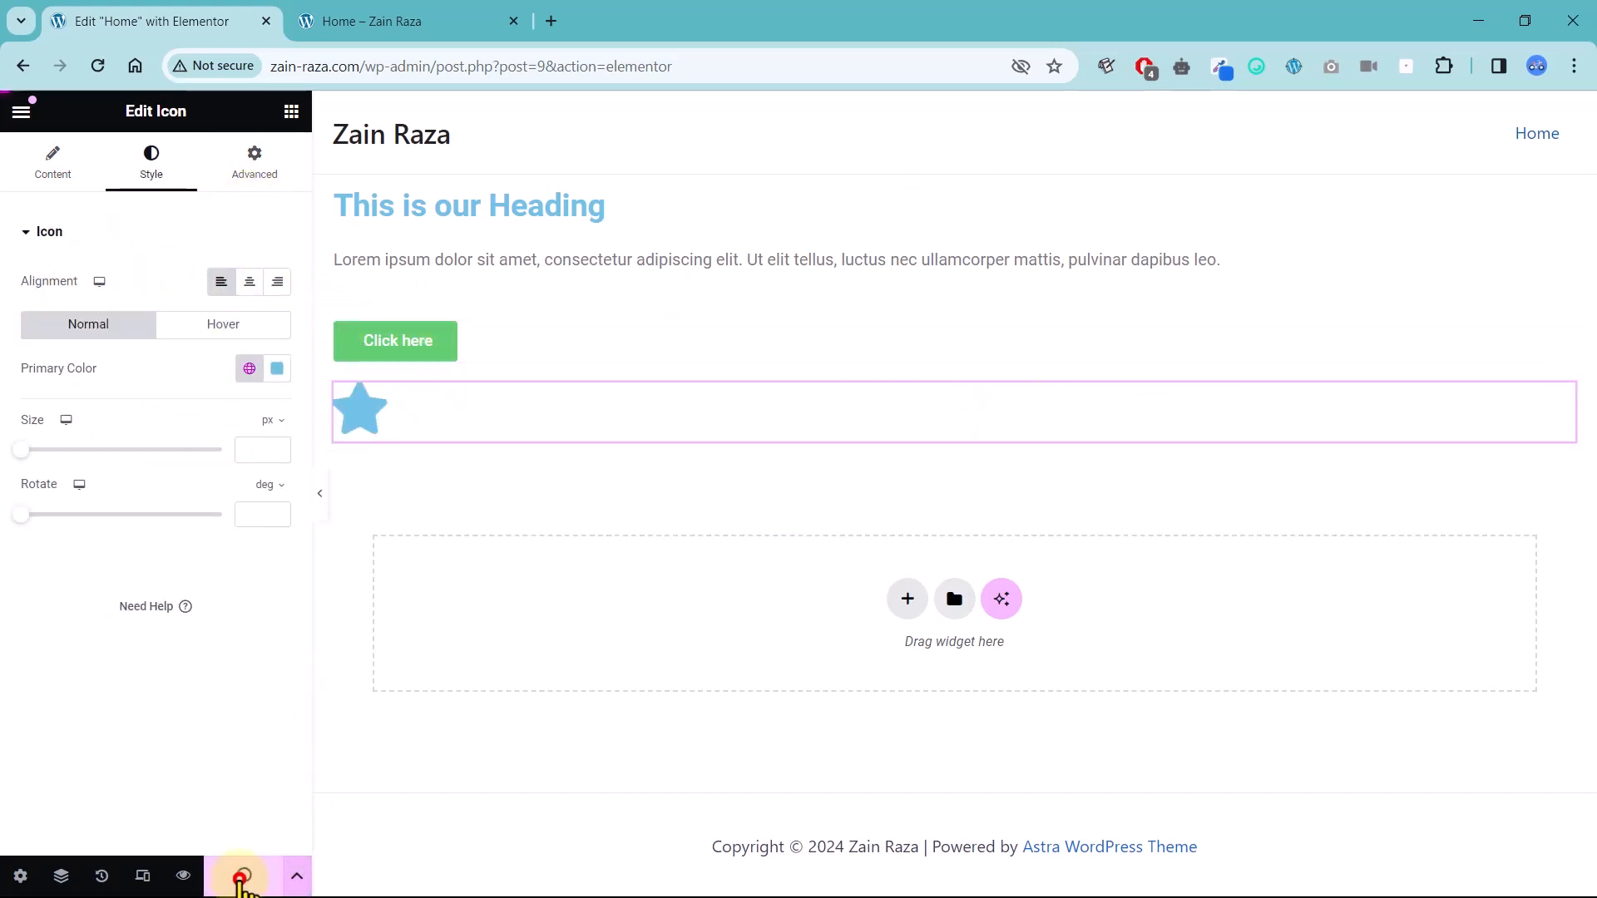
Reload the live home page to check the icon's alignment, and return to the editor.
{"action": "left_click", "coordinate": [402, 18]}
{"action": "left_click", "coordinate": [98, 66]}
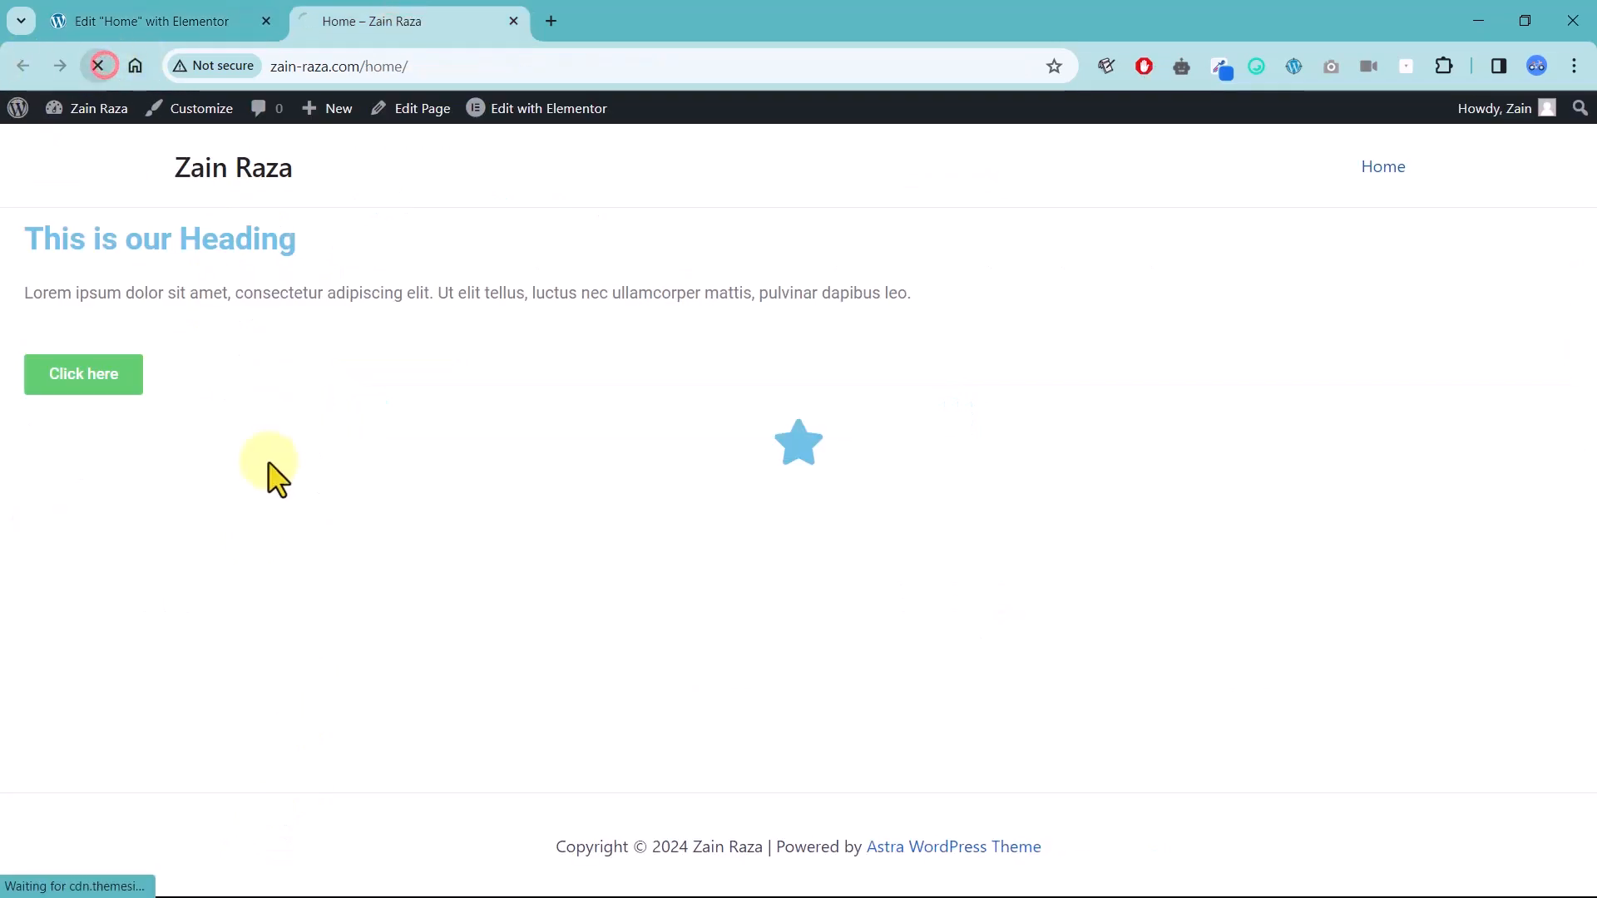
{"action": "left_click", "coordinate": [136, 26]}
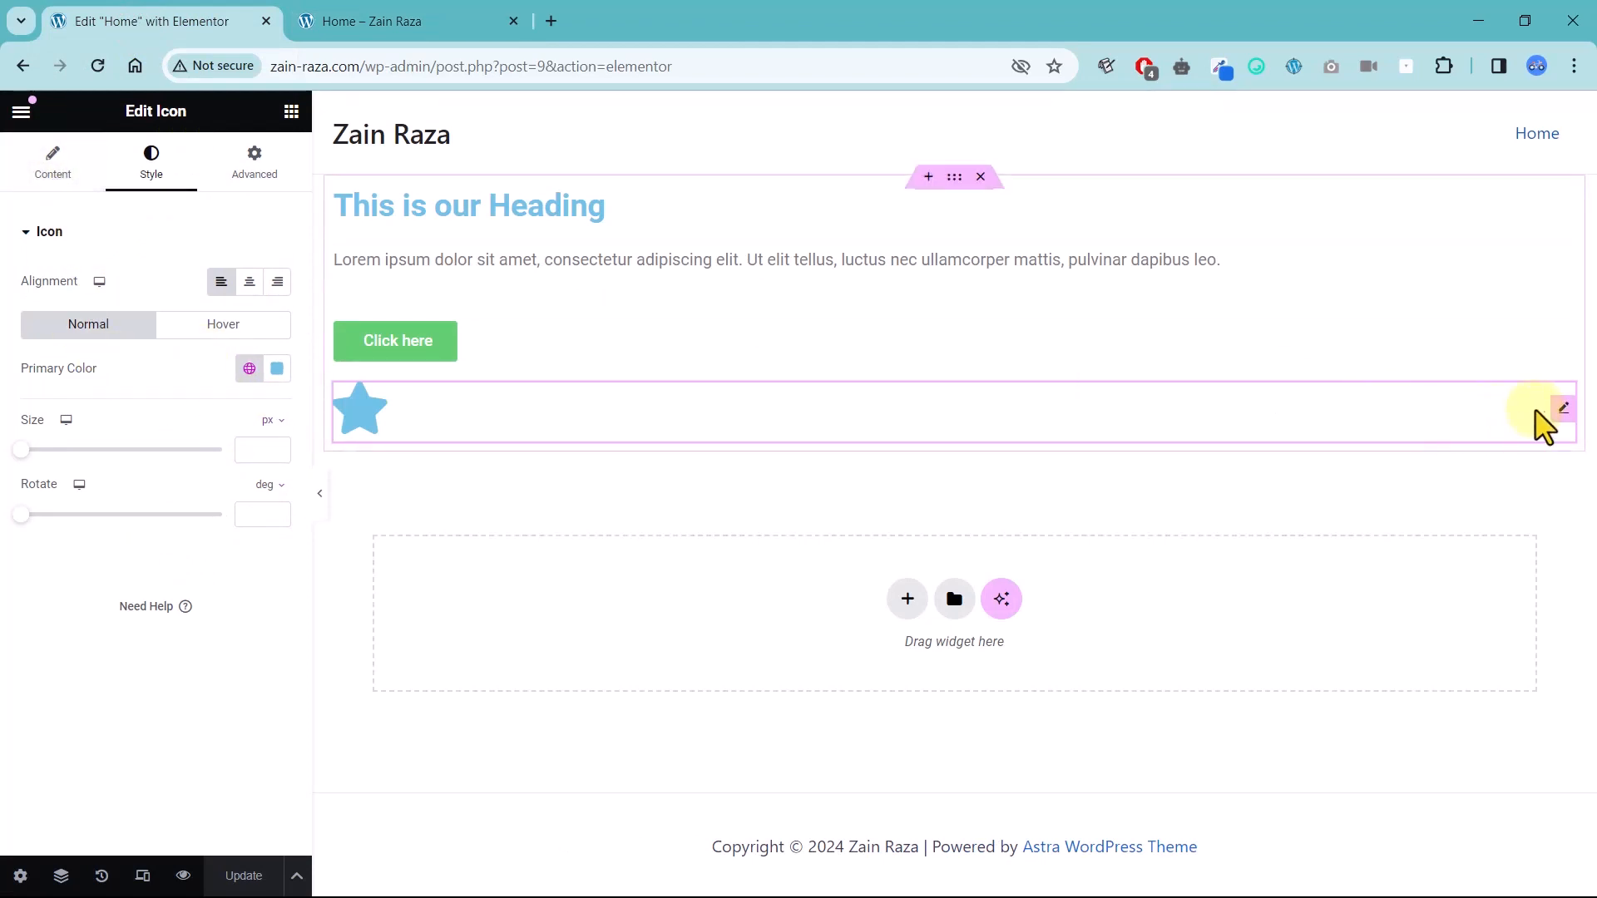
Examine the actions available for the icon widget and the sections of its content and advanced settings.
{"action": "right_click", "coordinate": [1567, 409]}
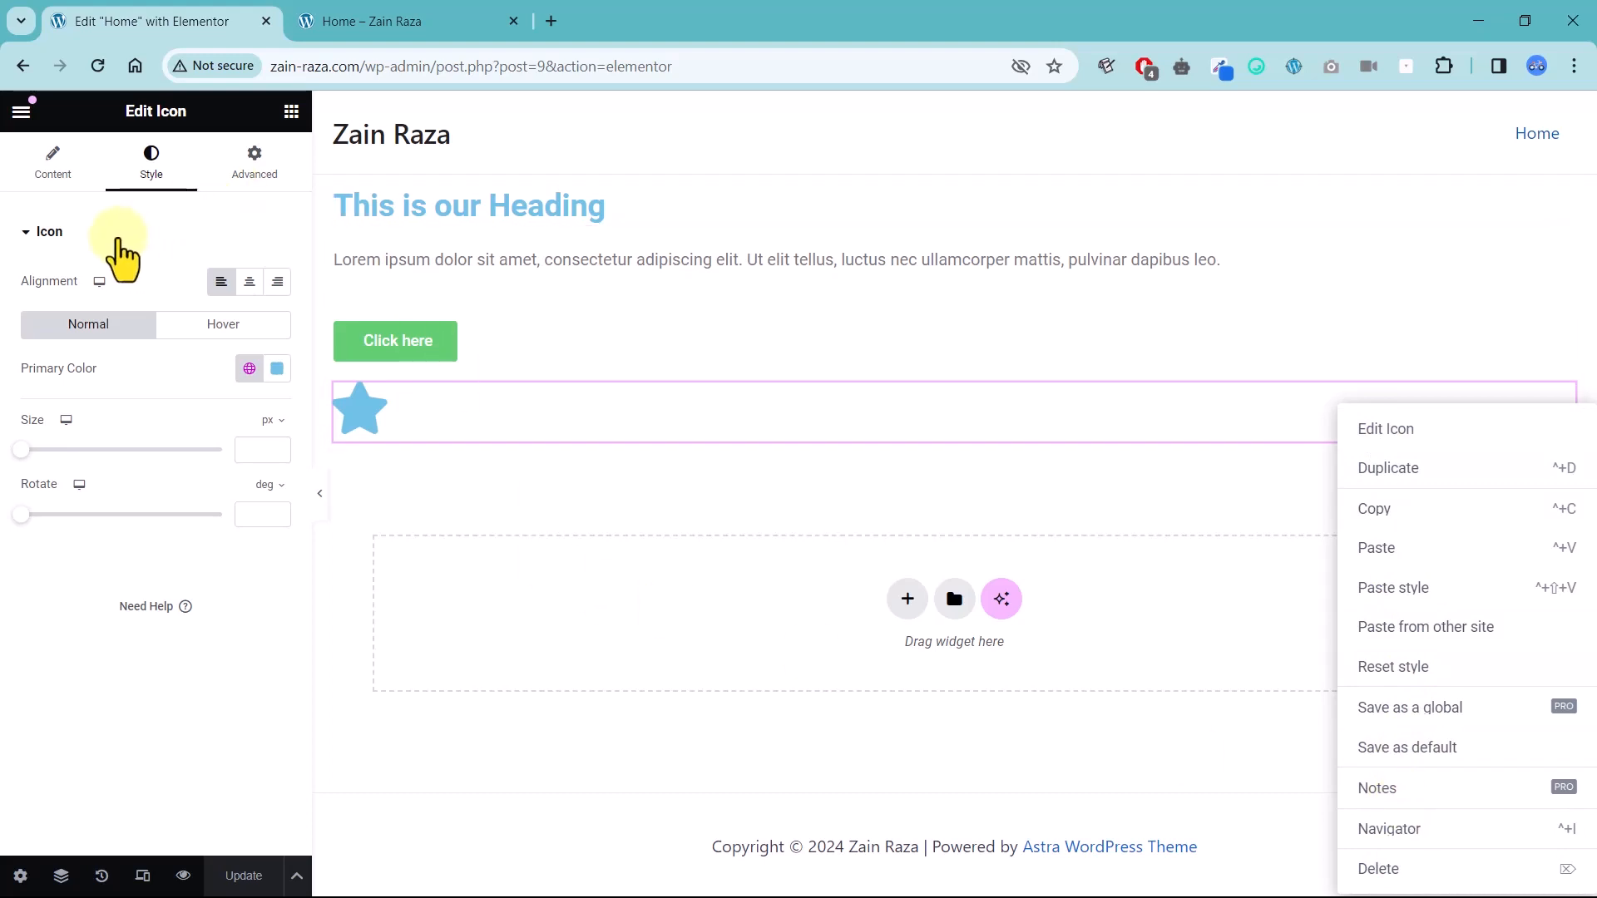
{"action": "left_click", "coordinate": [899, 607]}
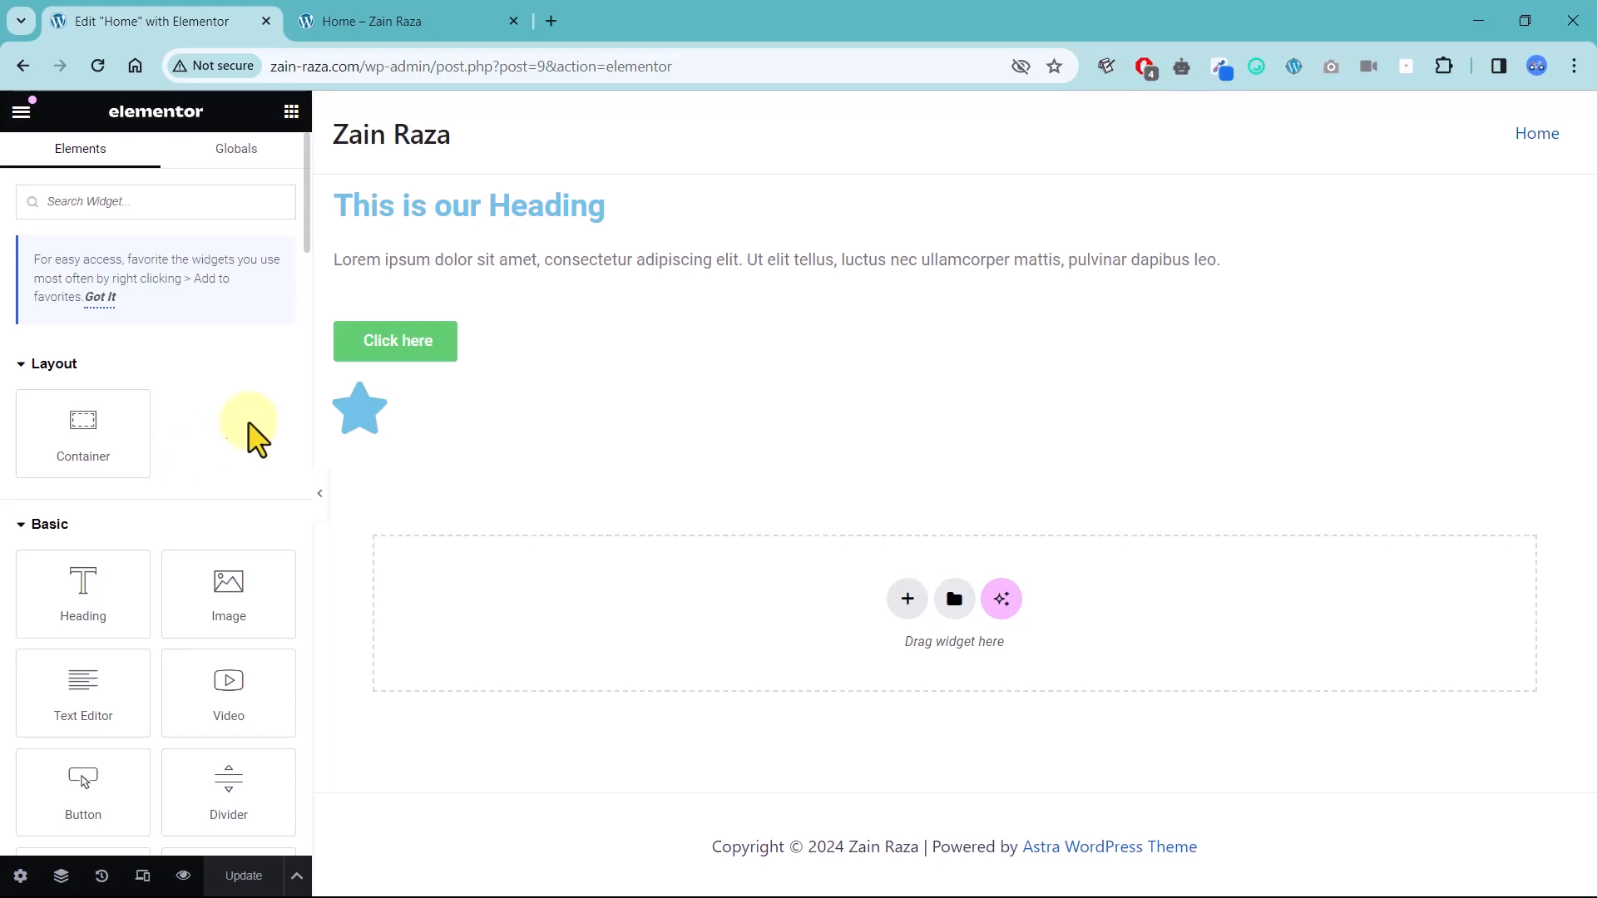
{"action": "left_click", "coordinate": [439, 431]}
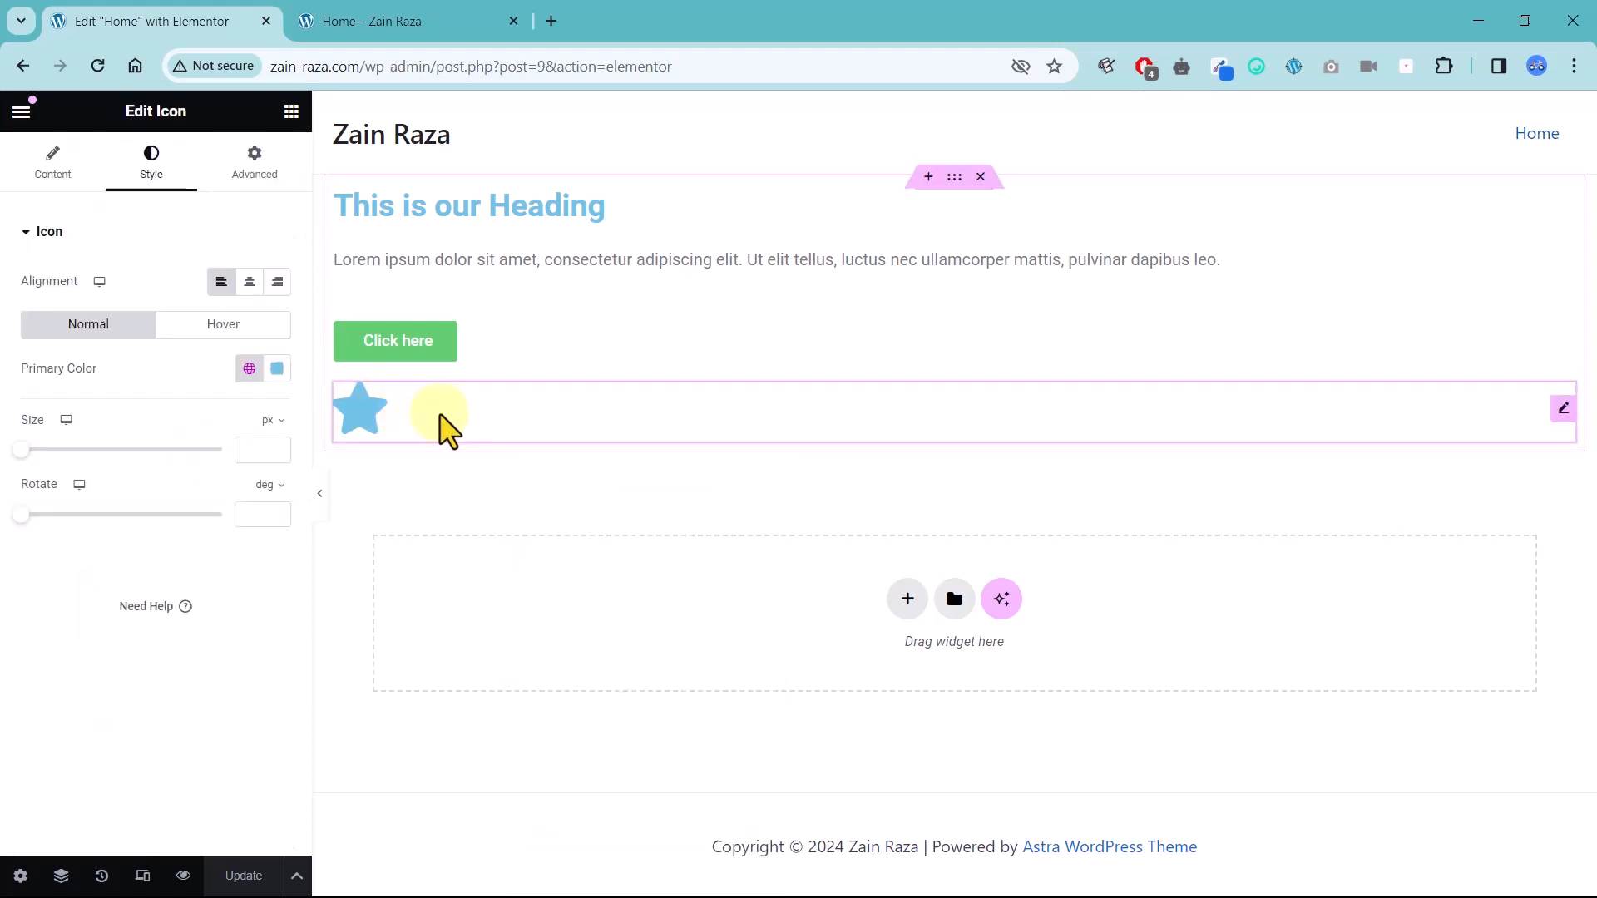
{"action": "right_click", "coordinate": [442, 434]}
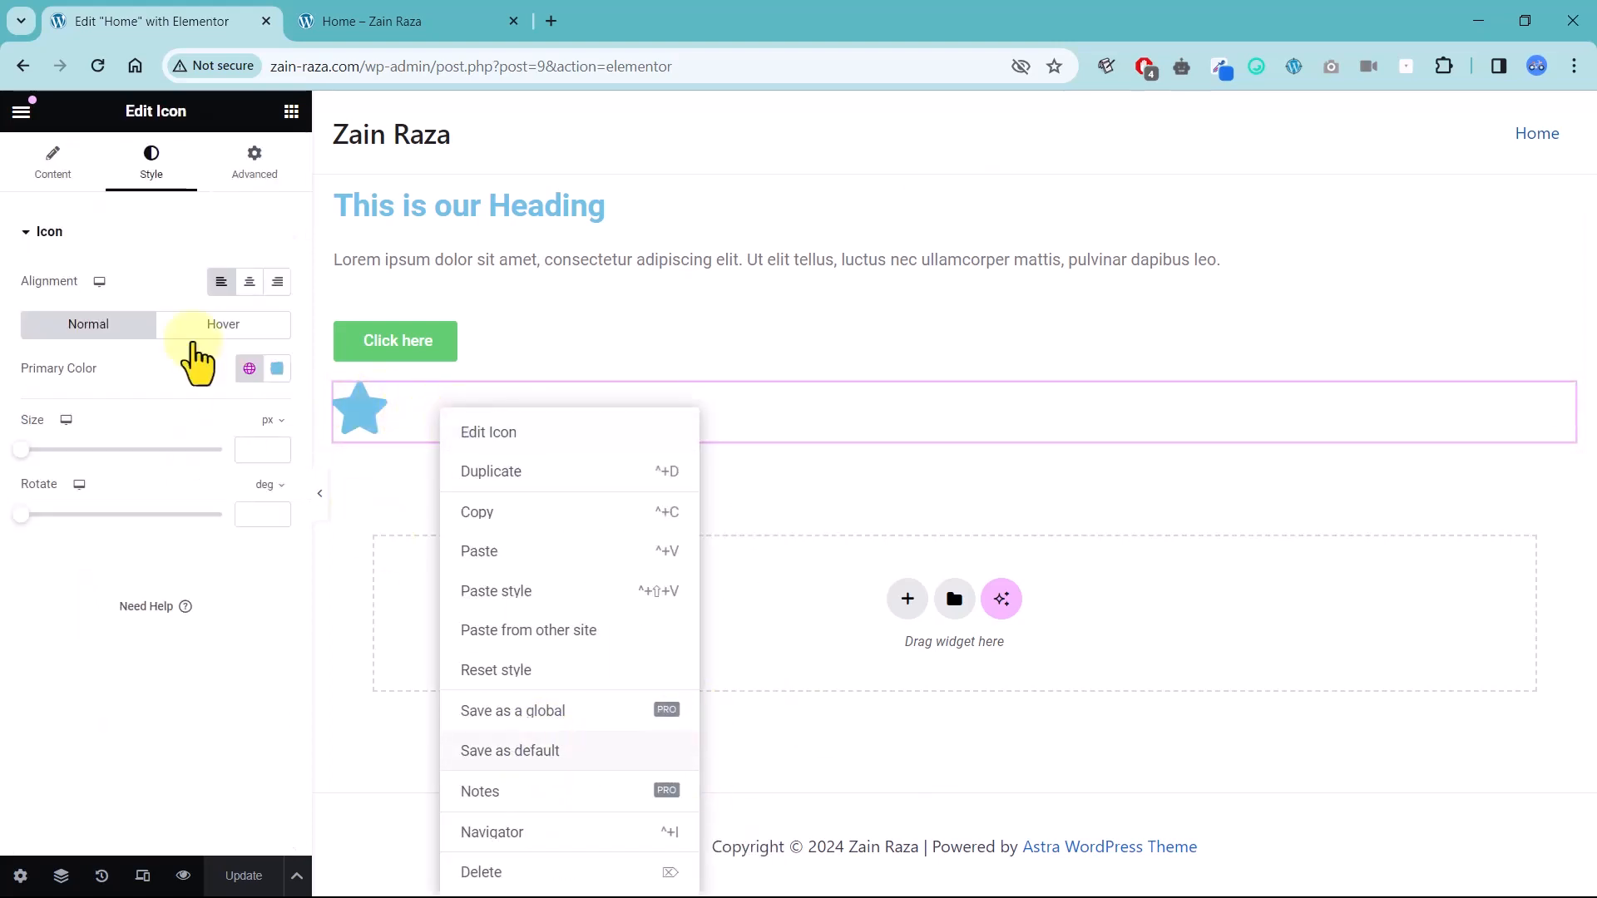
{"action": "left_click", "coordinate": [34, 176]}
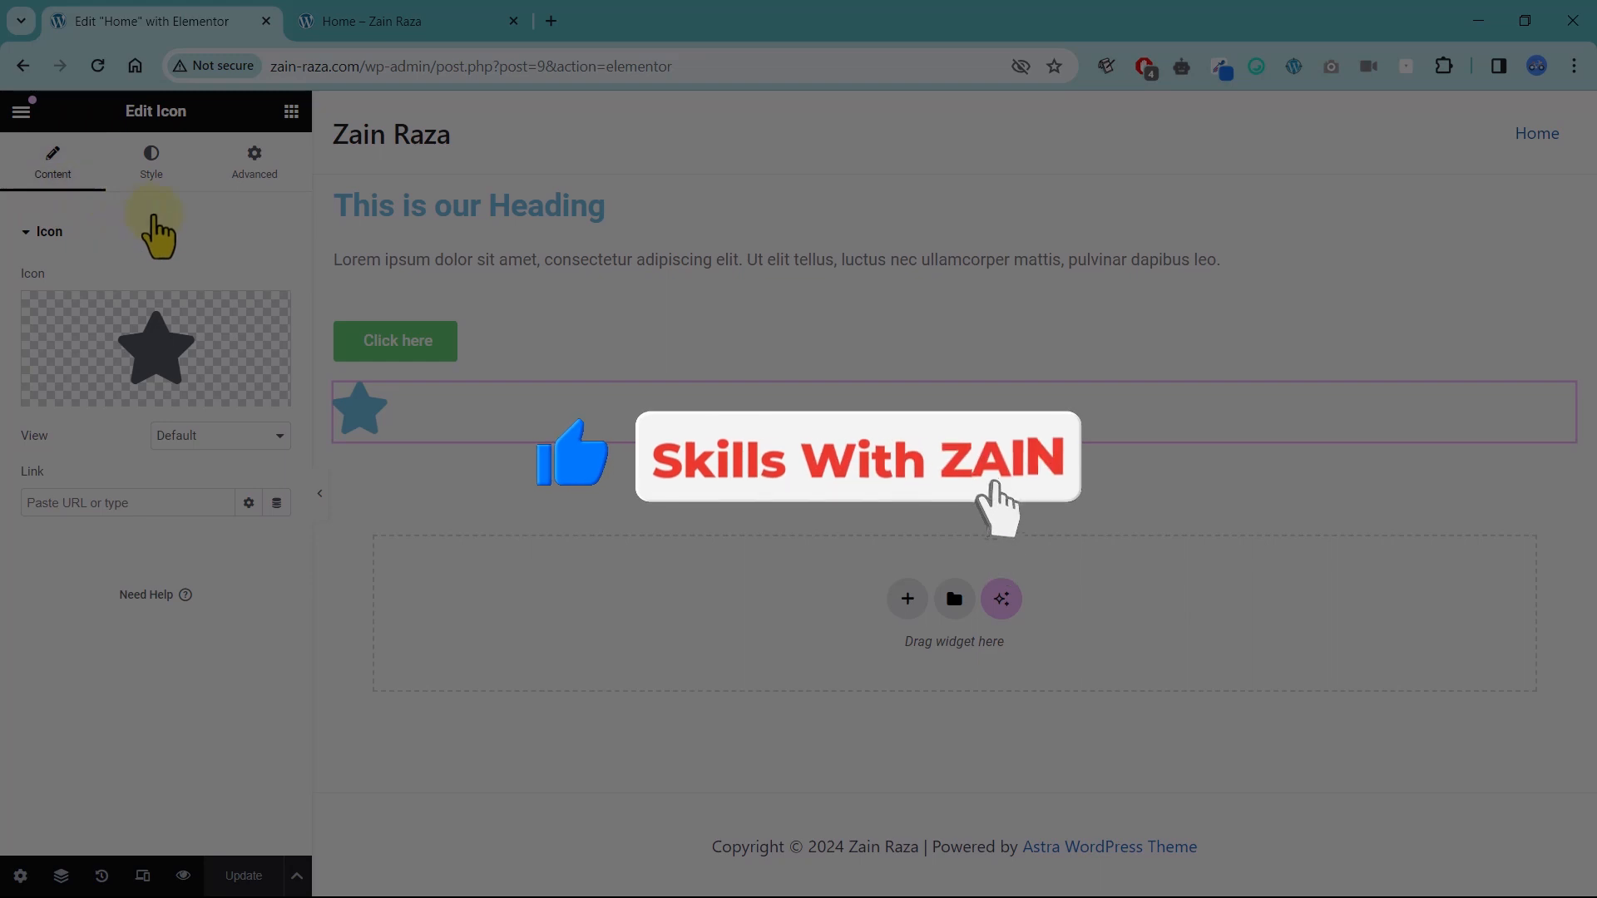
{"action": "left_click", "coordinate": [249, 179]}
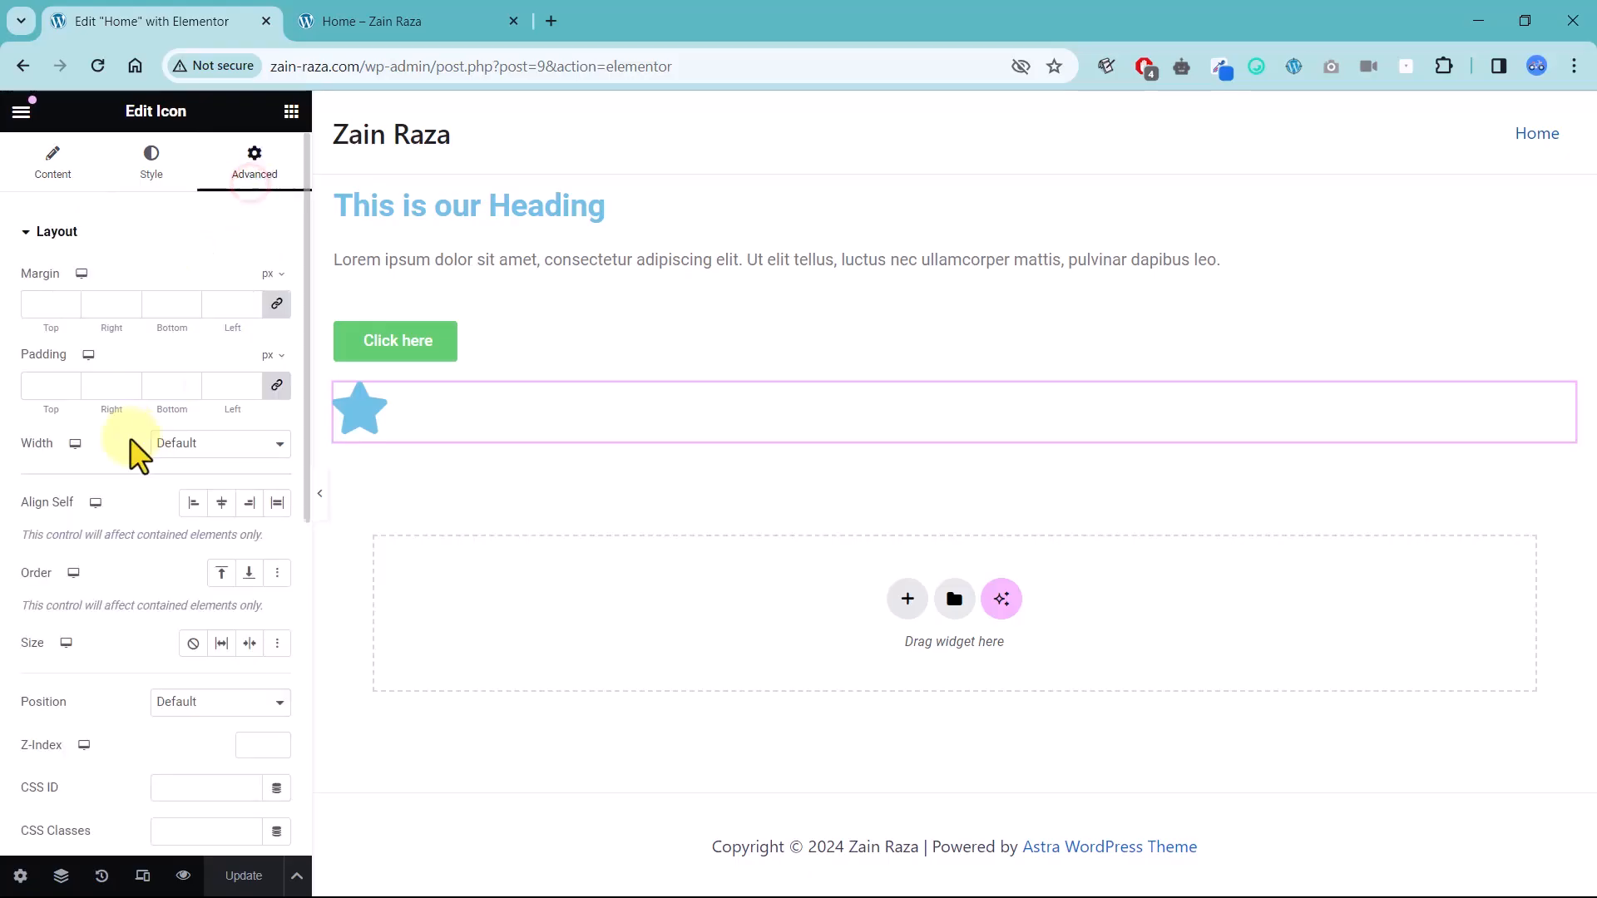
{"action": "left_click", "coordinate": [33, 233]}
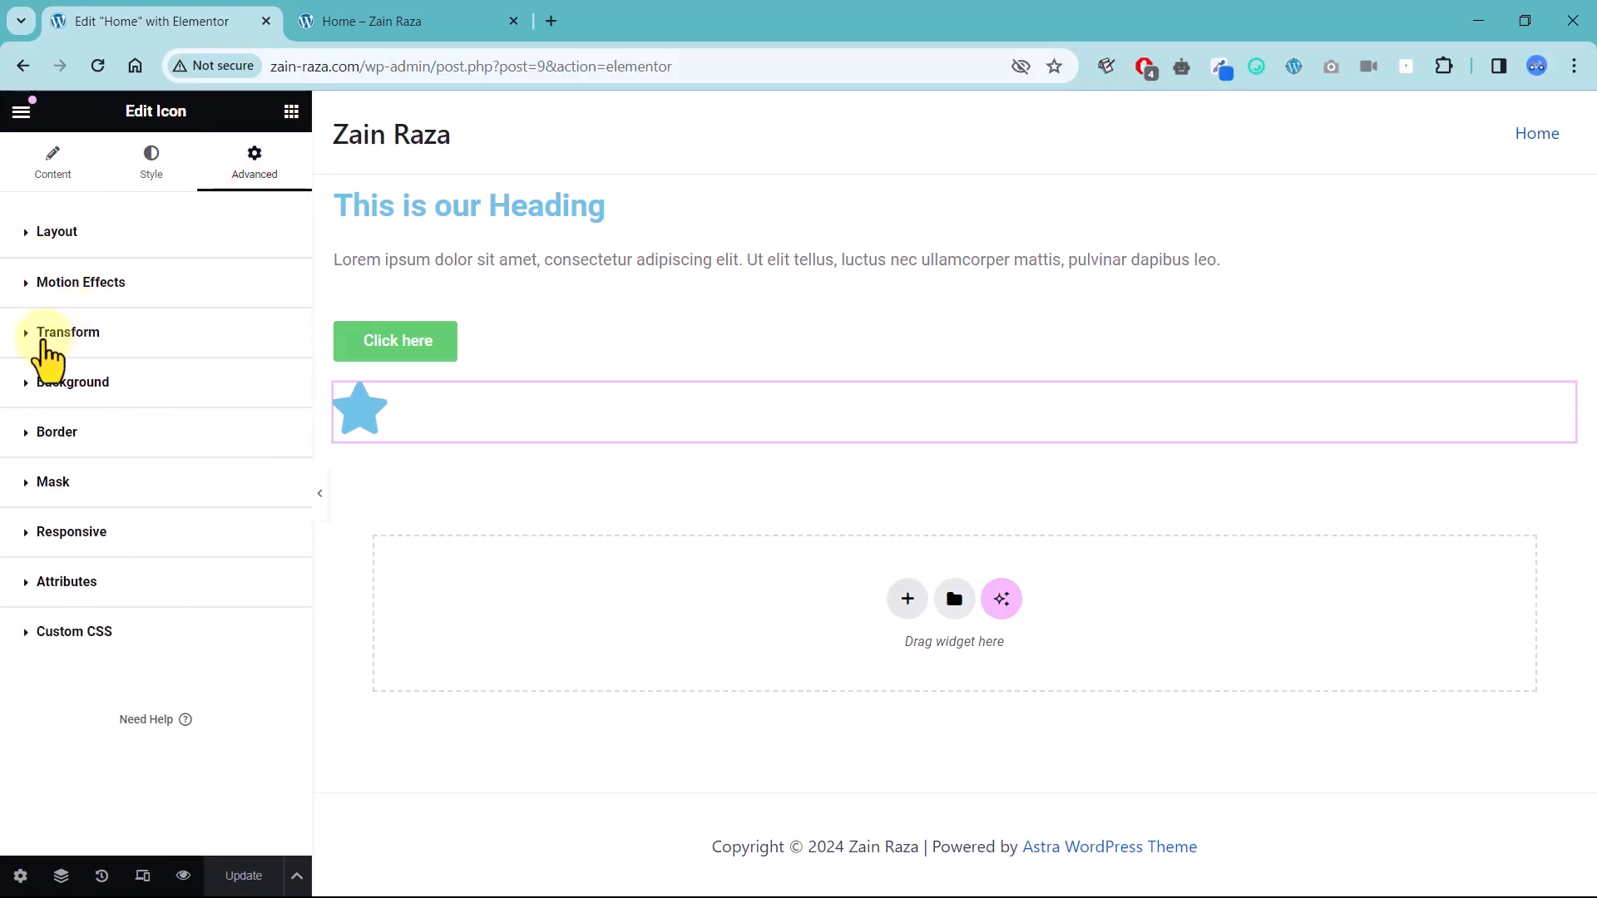
{"action": "left_click", "coordinate": [43, 334]}
{"action": "left_click", "coordinate": [43, 333]}
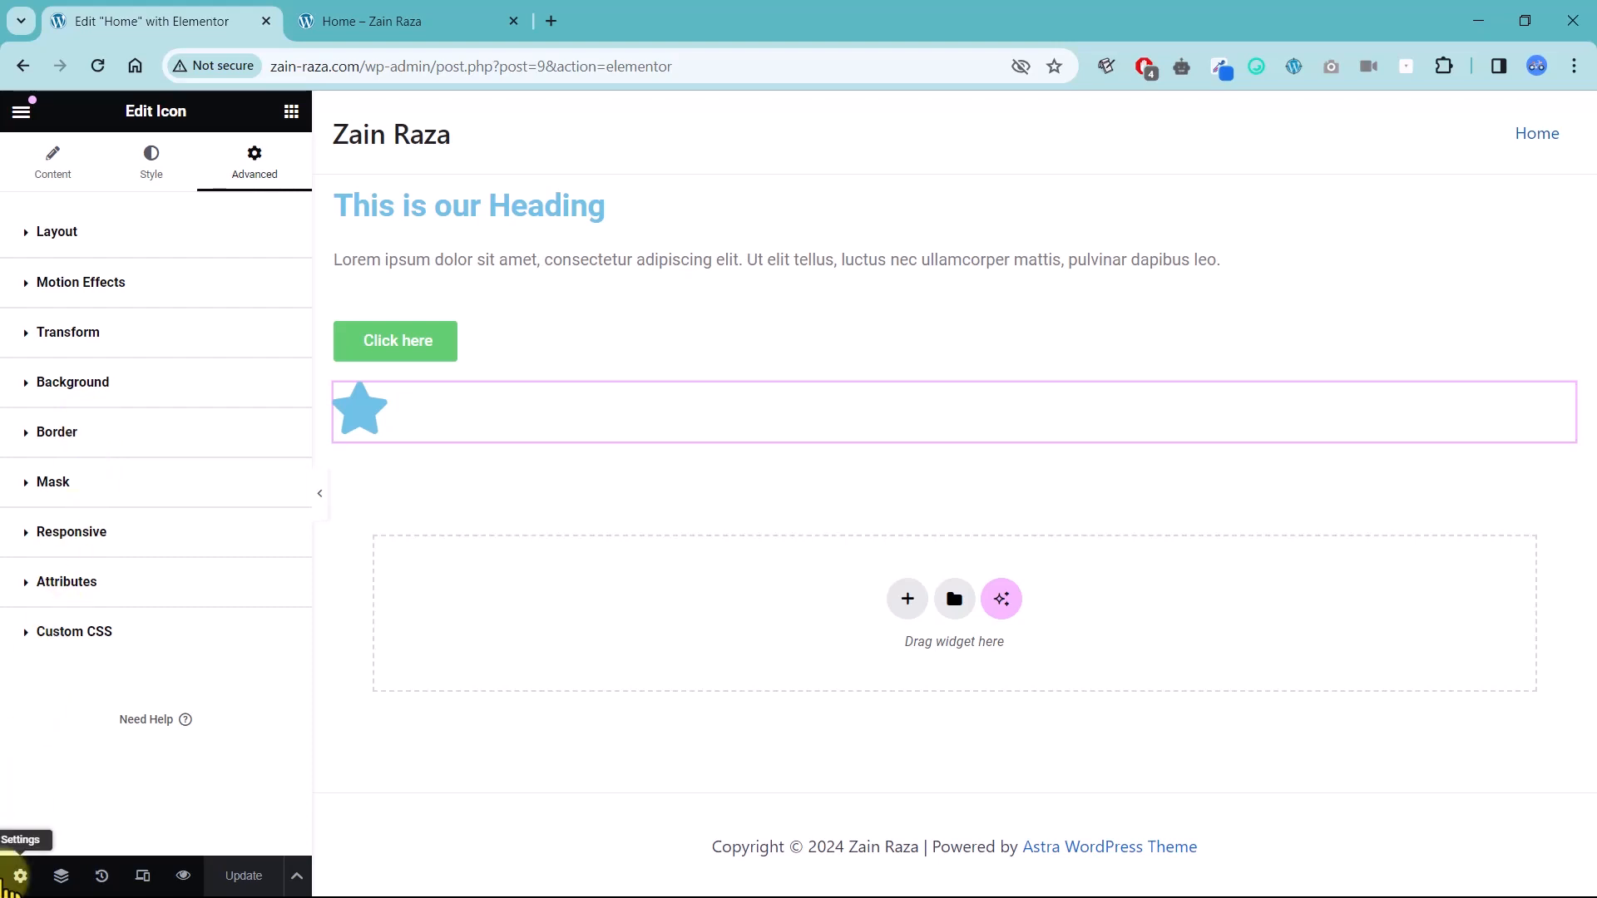
Examine the editor's main menu options and the widgets offered in the Basic group.
{"action": "left_click", "coordinate": [22, 111]}
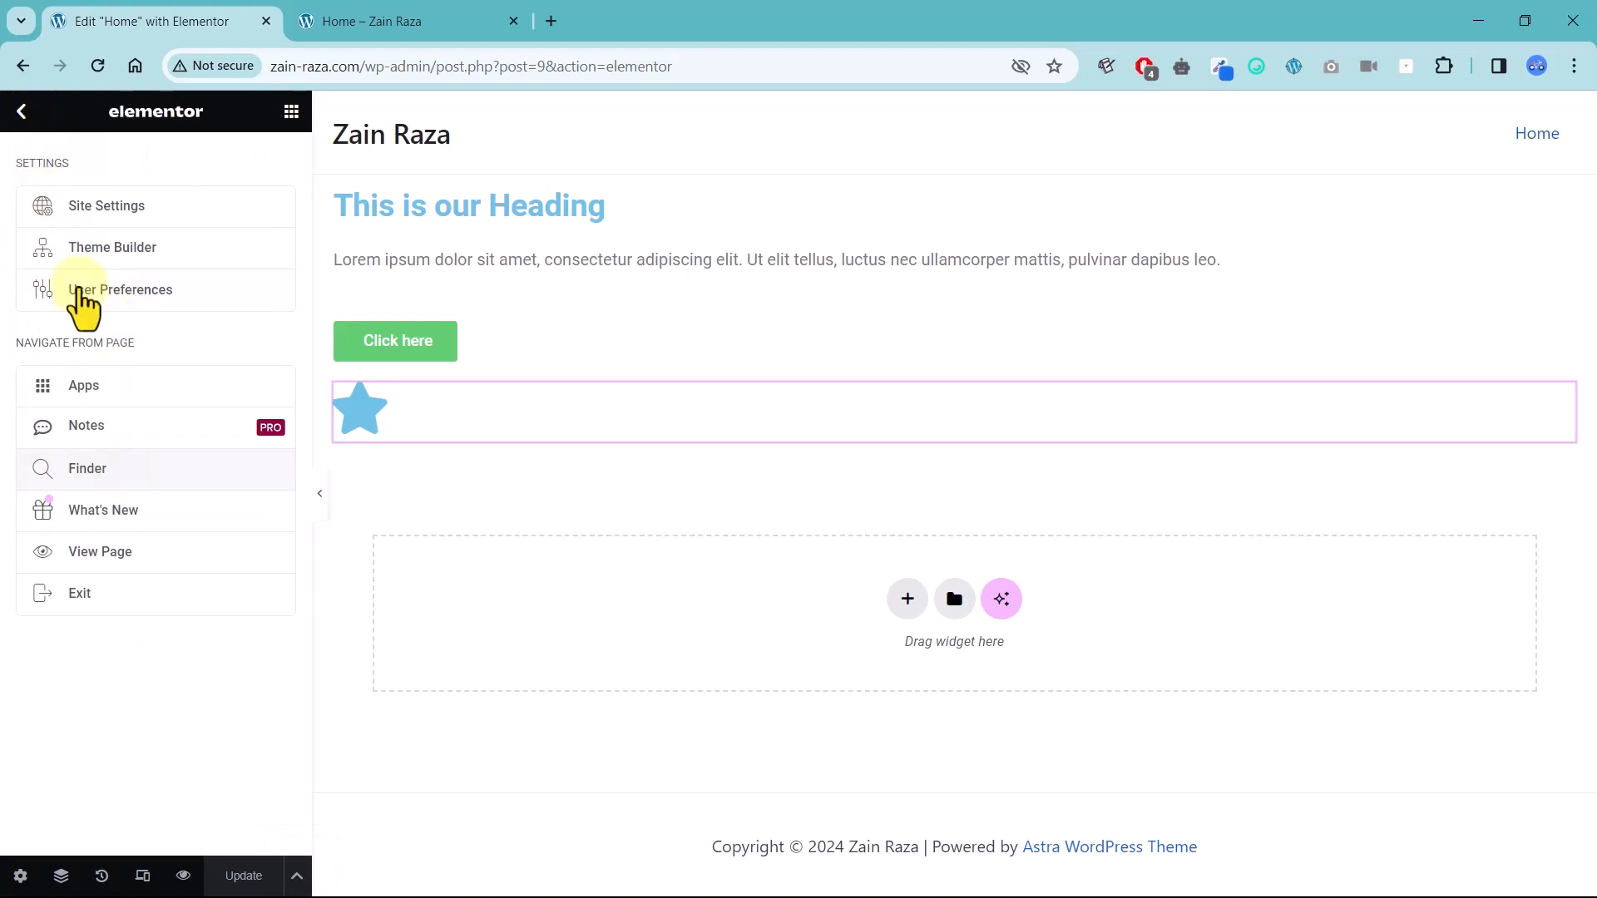
{"action": "left_click", "coordinate": [18, 114]}
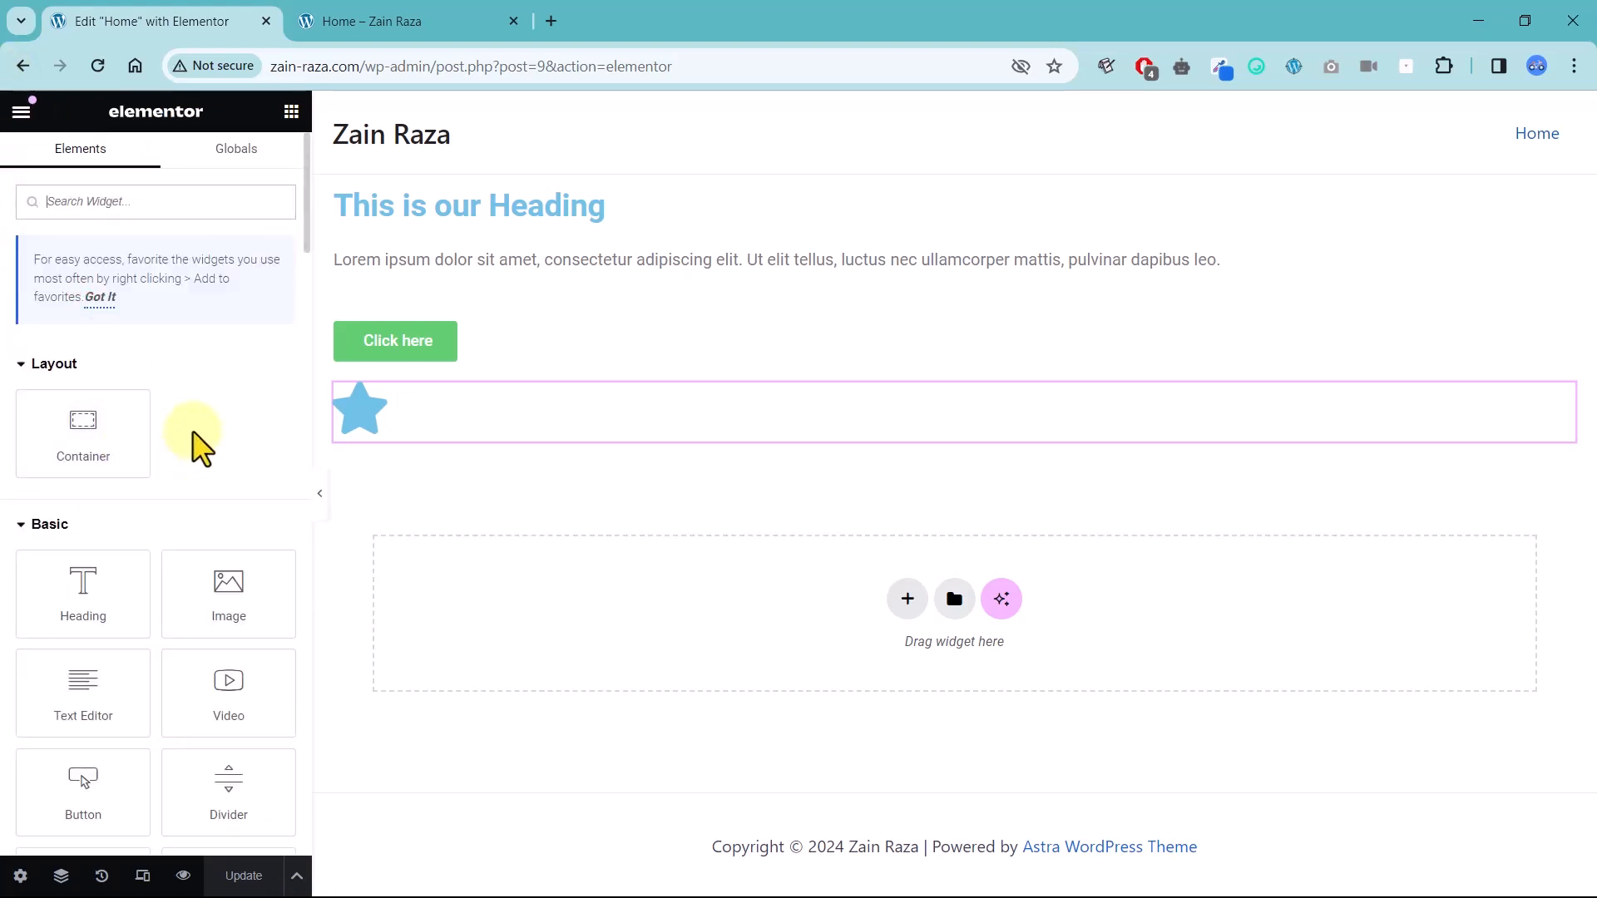
{"action": "scroll", "coordinate": [174, 500], "scroll_direction": "down", "scroll_amount": 4}
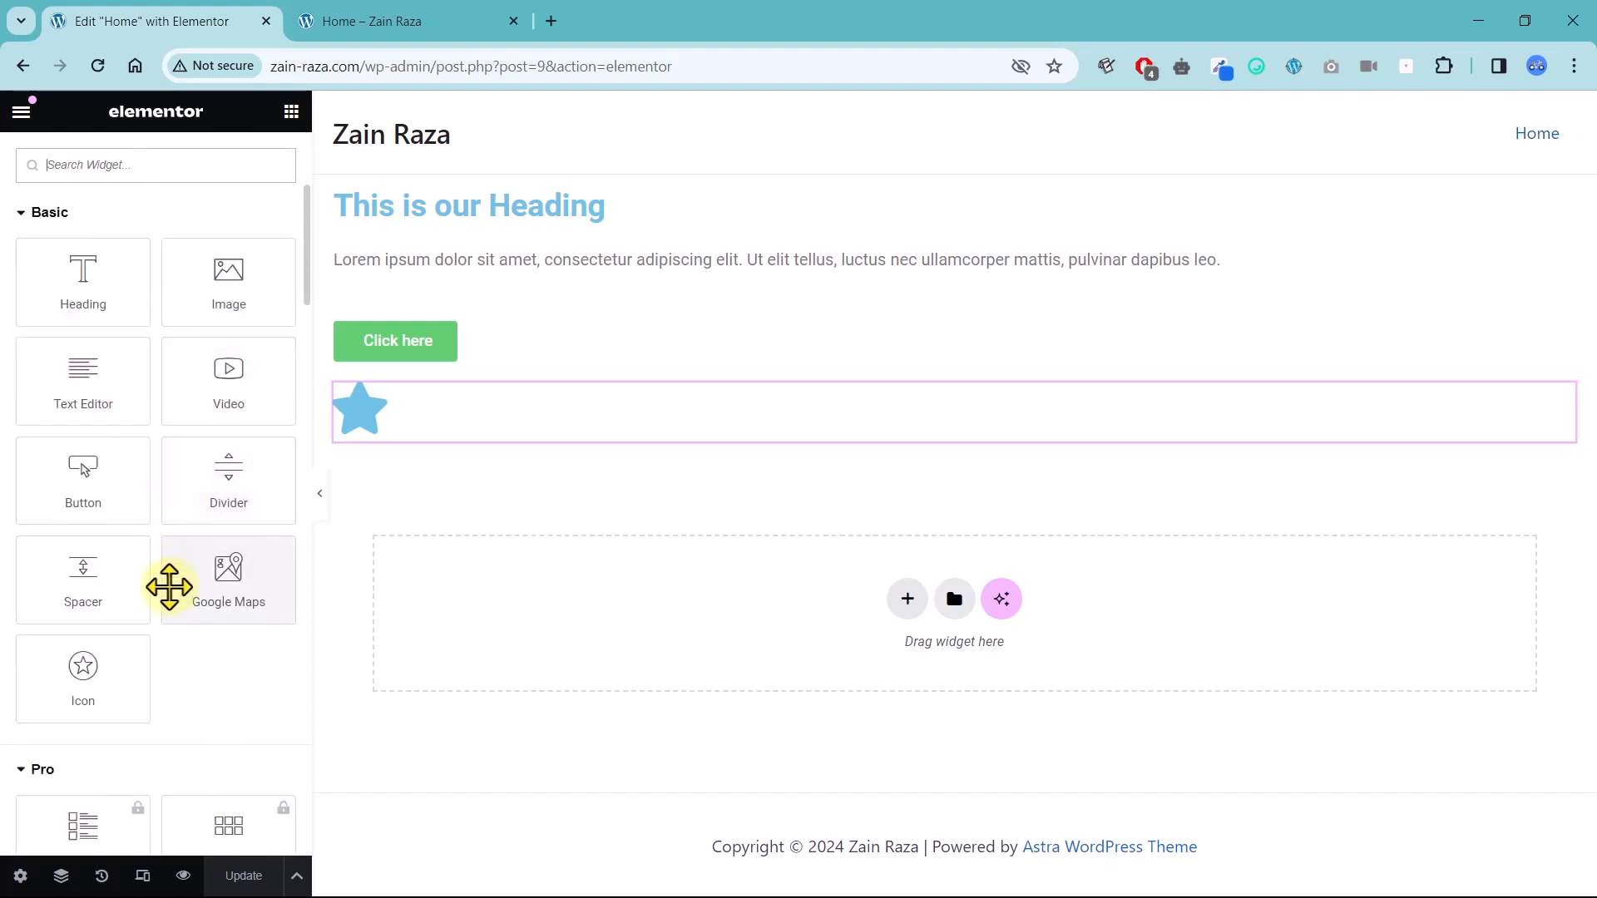
{"action": "scroll", "coordinate": [164, 616], "scroll_direction": "up", "scroll_amount": 4}
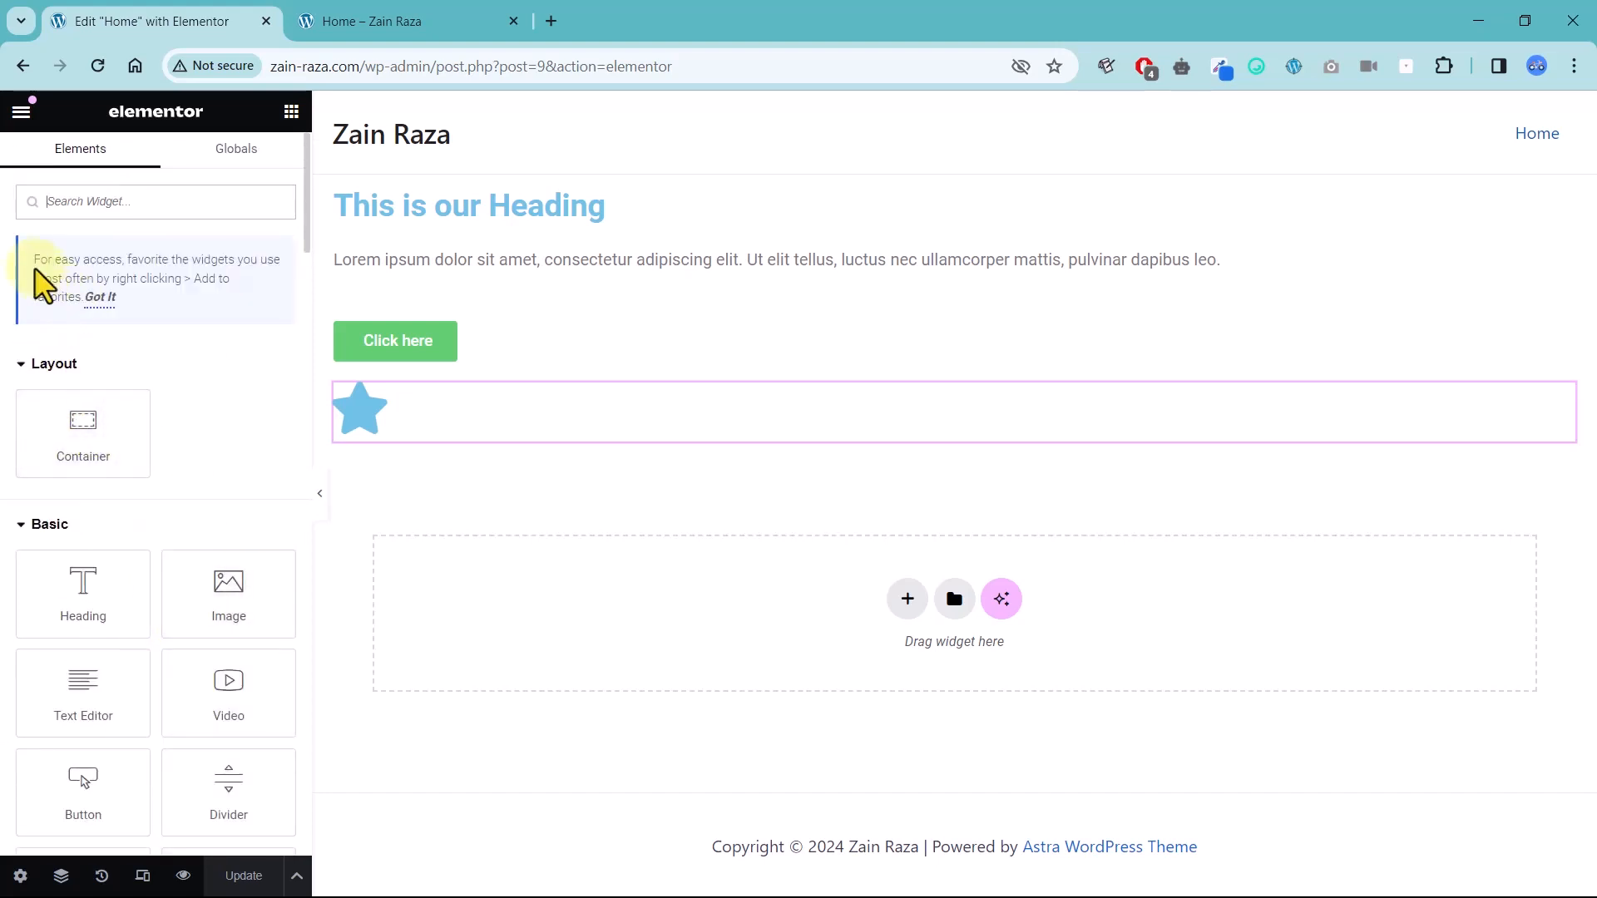
Read and dismiss the tip about favoriting widgets.
{"action": "left_click_drag", "start_coordinate": [32, 257], "coordinate": [170, 313]}
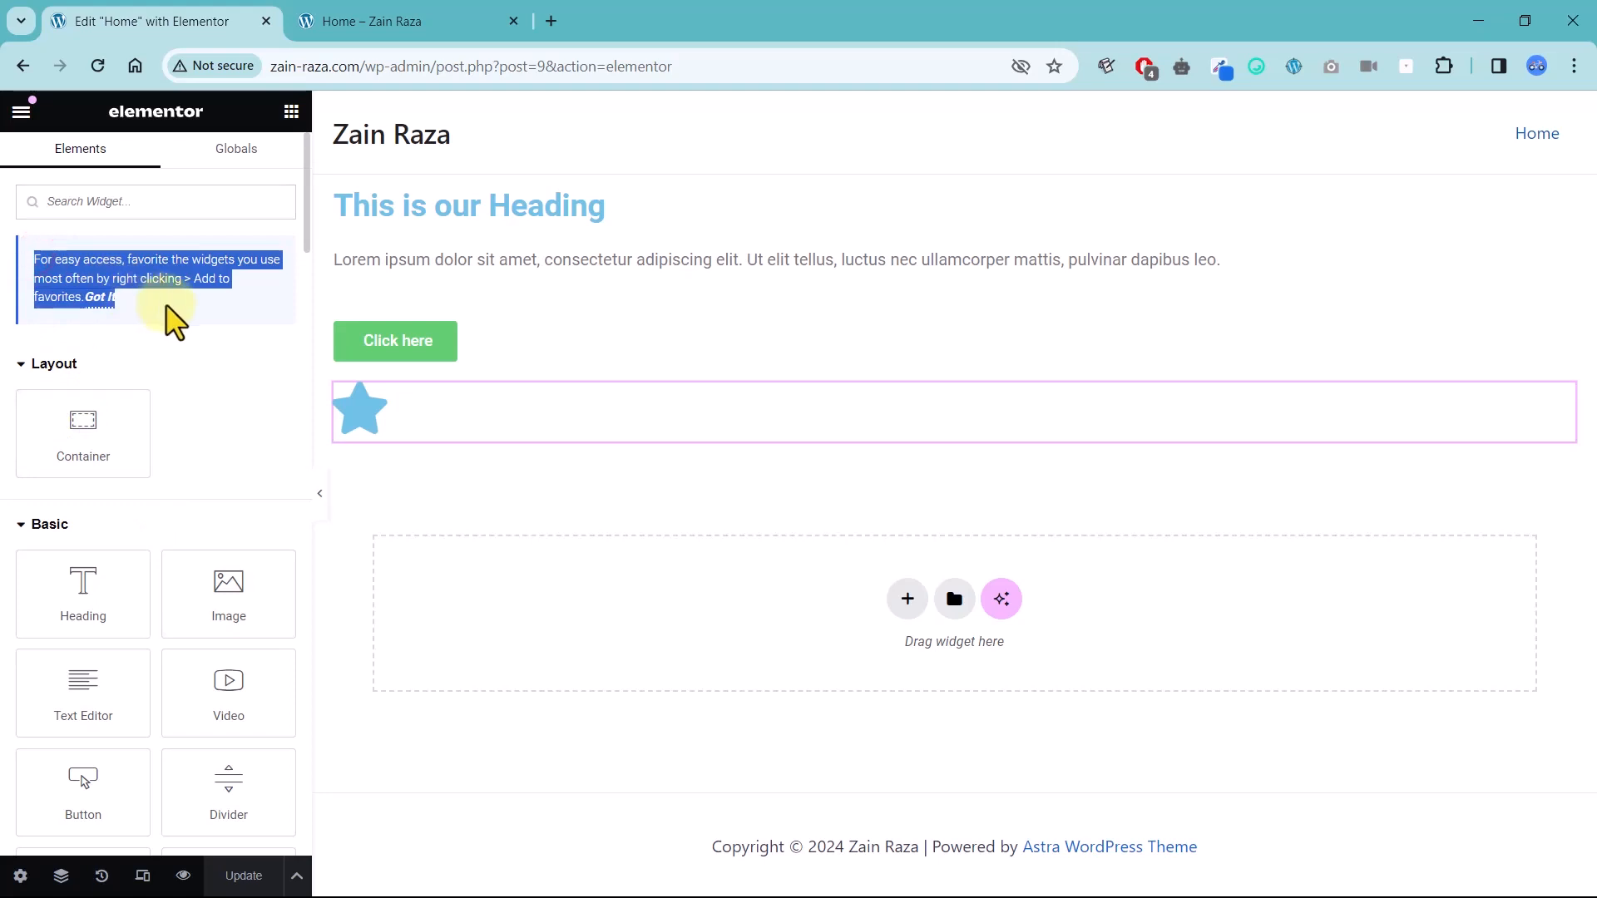
{"action": "left_click", "coordinate": [204, 304]}
{"action": "left_click_drag", "start_coordinate": [194, 259], "coordinate": [228, 258]}
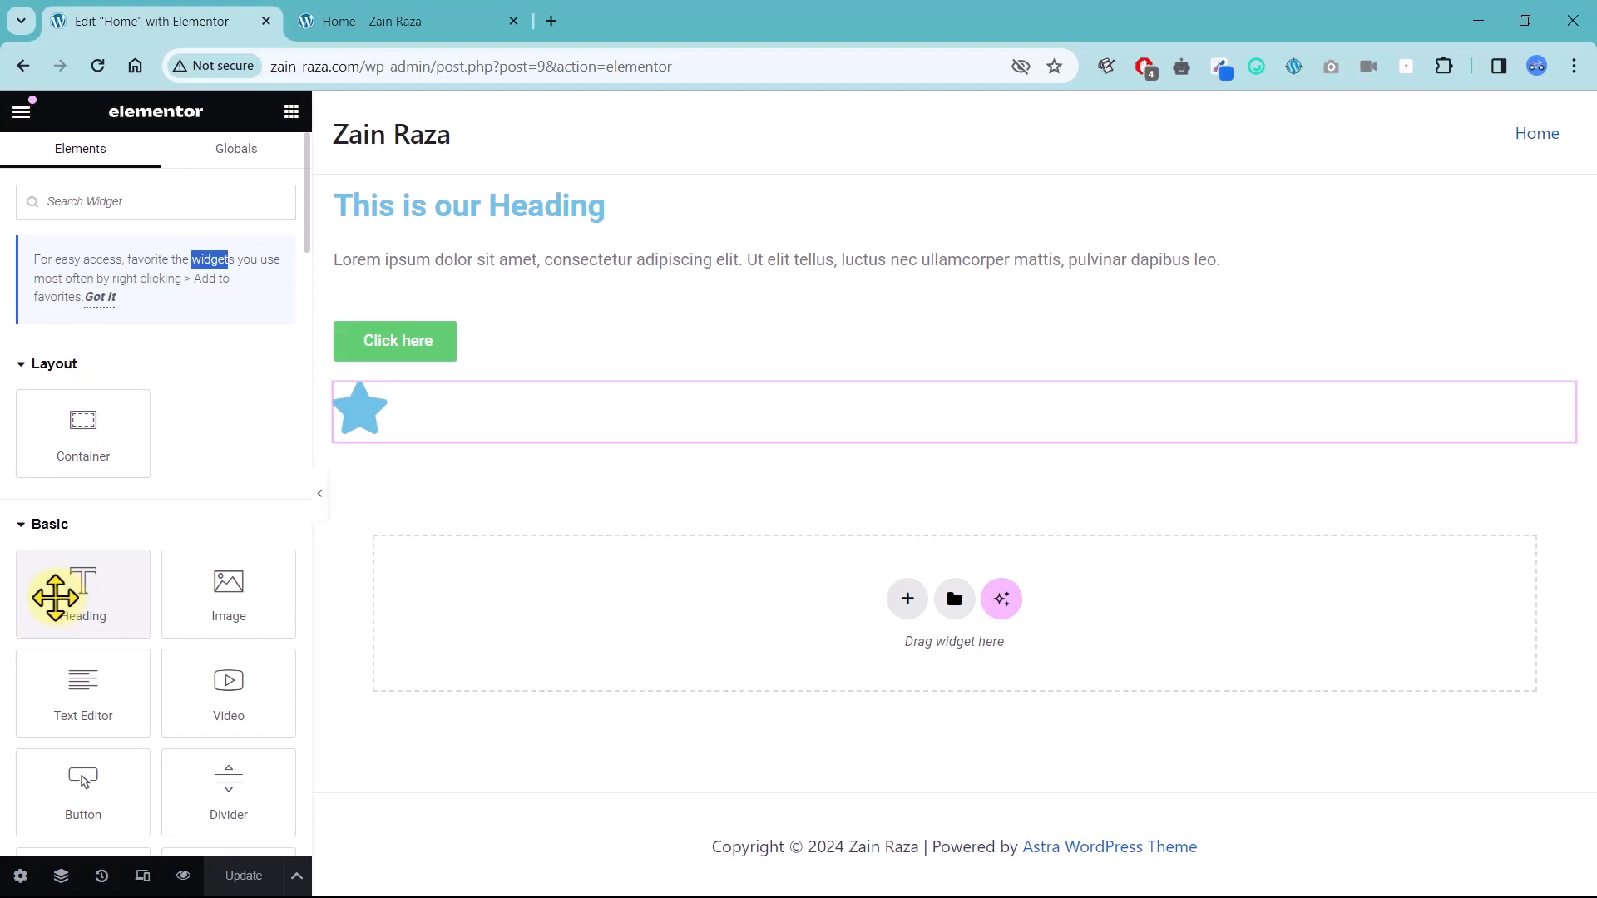
{"action": "left_click", "coordinate": [155, 265]}
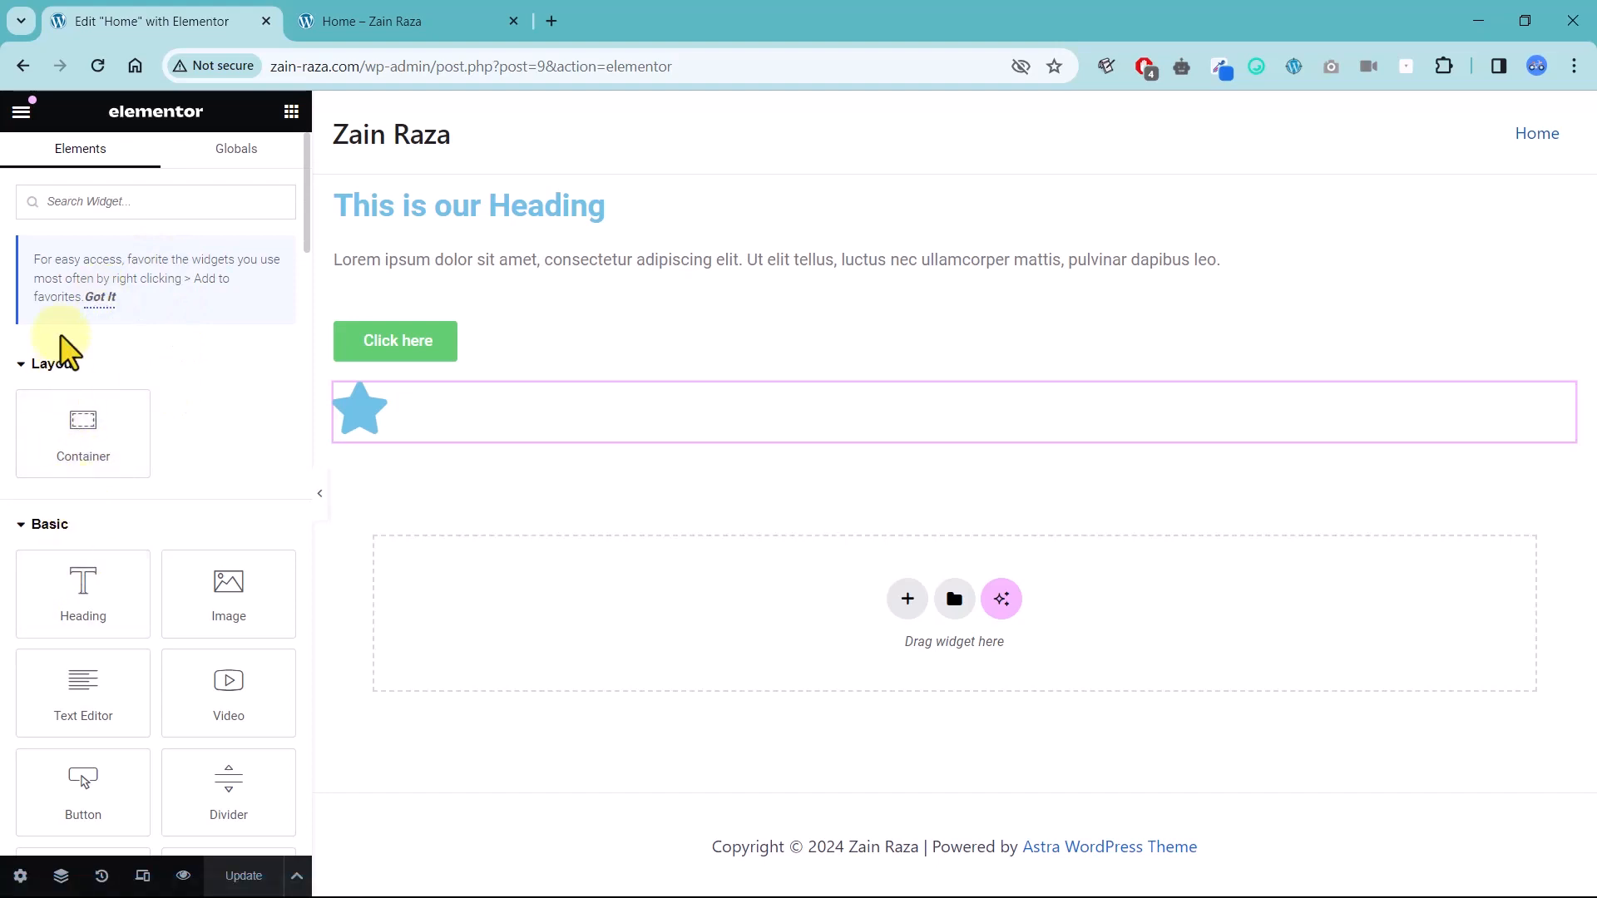
{"action": "left_click", "coordinate": [101, 299]}
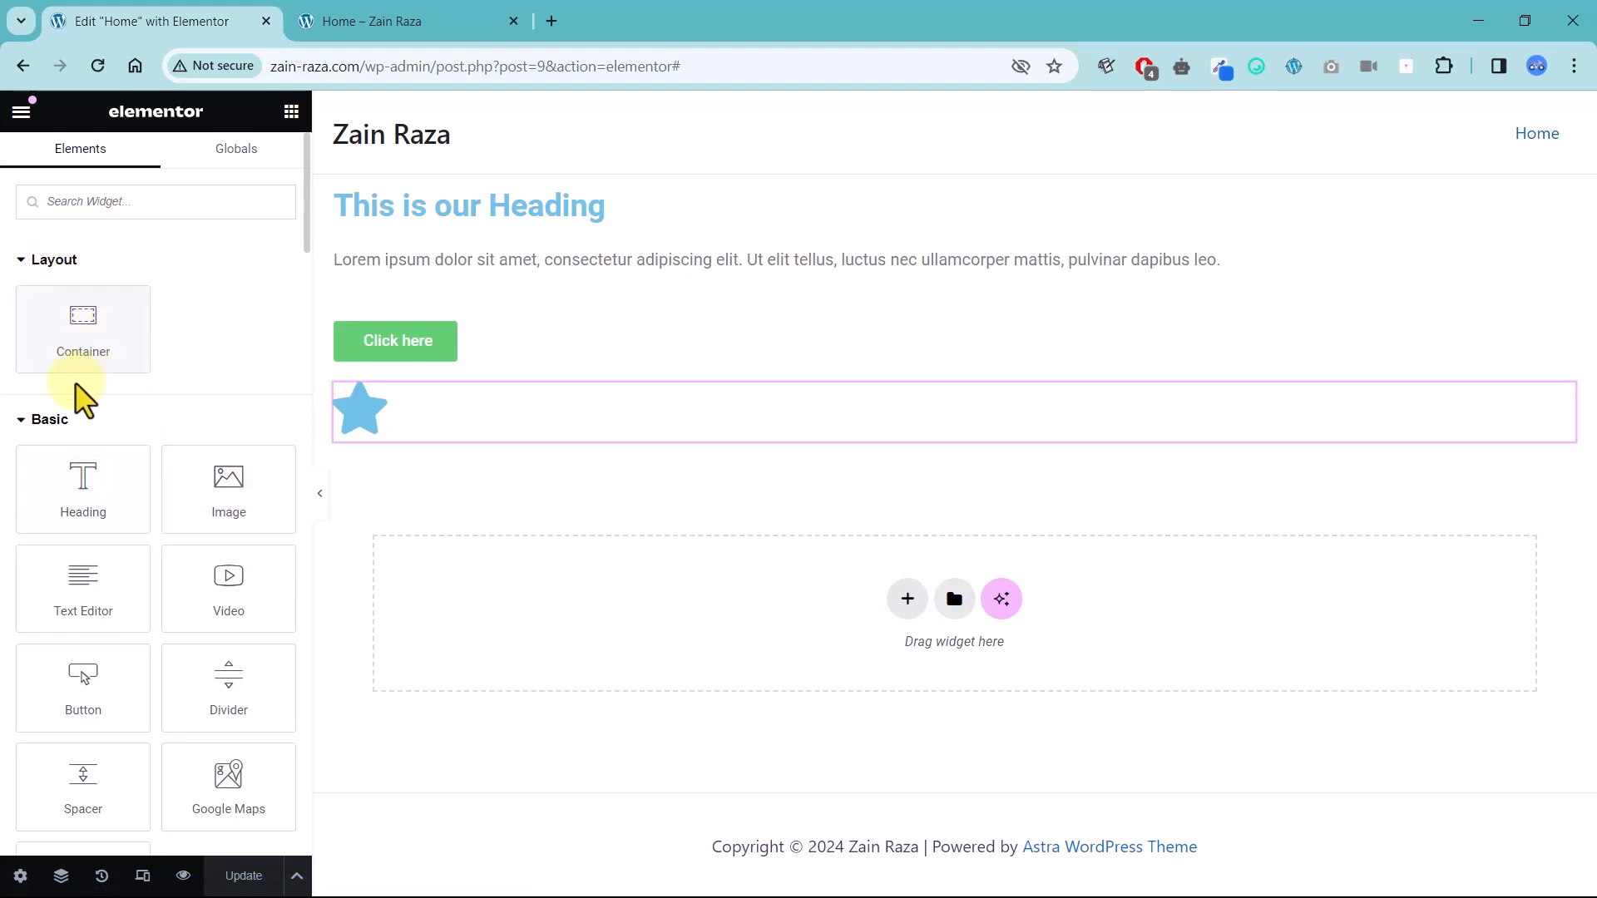
Add the Heading widget from the Basic group to the favorites, and collapse the Favorites group.
{"action": "scroll", "coordinate": [84, 491], "scroll_direction": "down", "scroll_amount": 1}
{"action": "scroll", "coordinate": [78, 489], "scroll_direction": "up", "scroll_amount": 1}
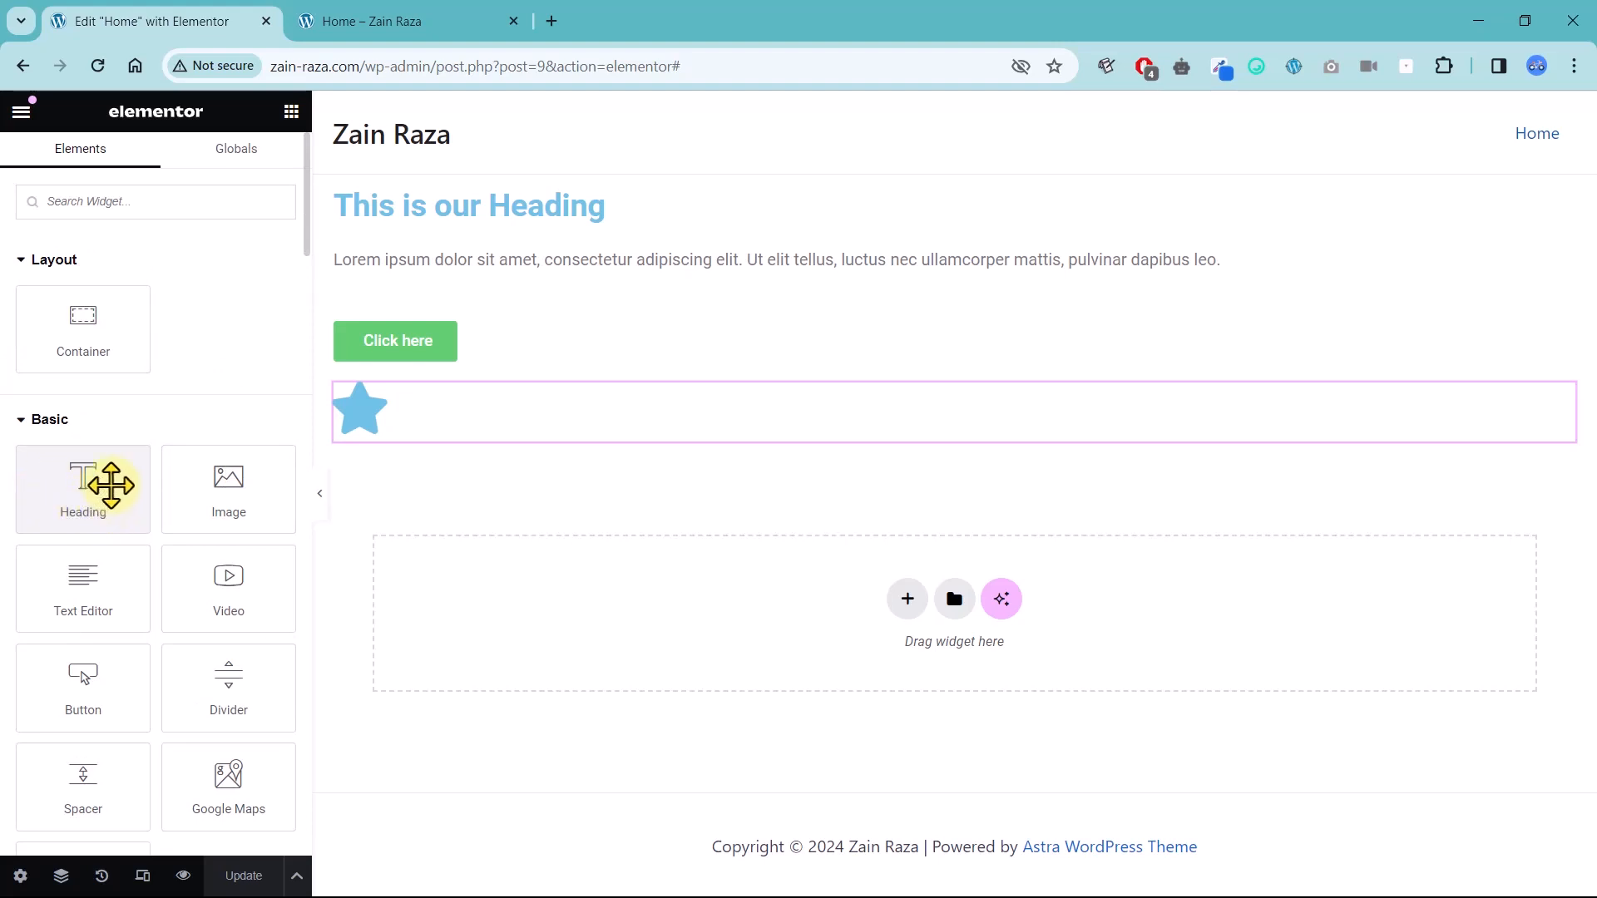
{"action": "right_click", "coordinate": [110, 485]}
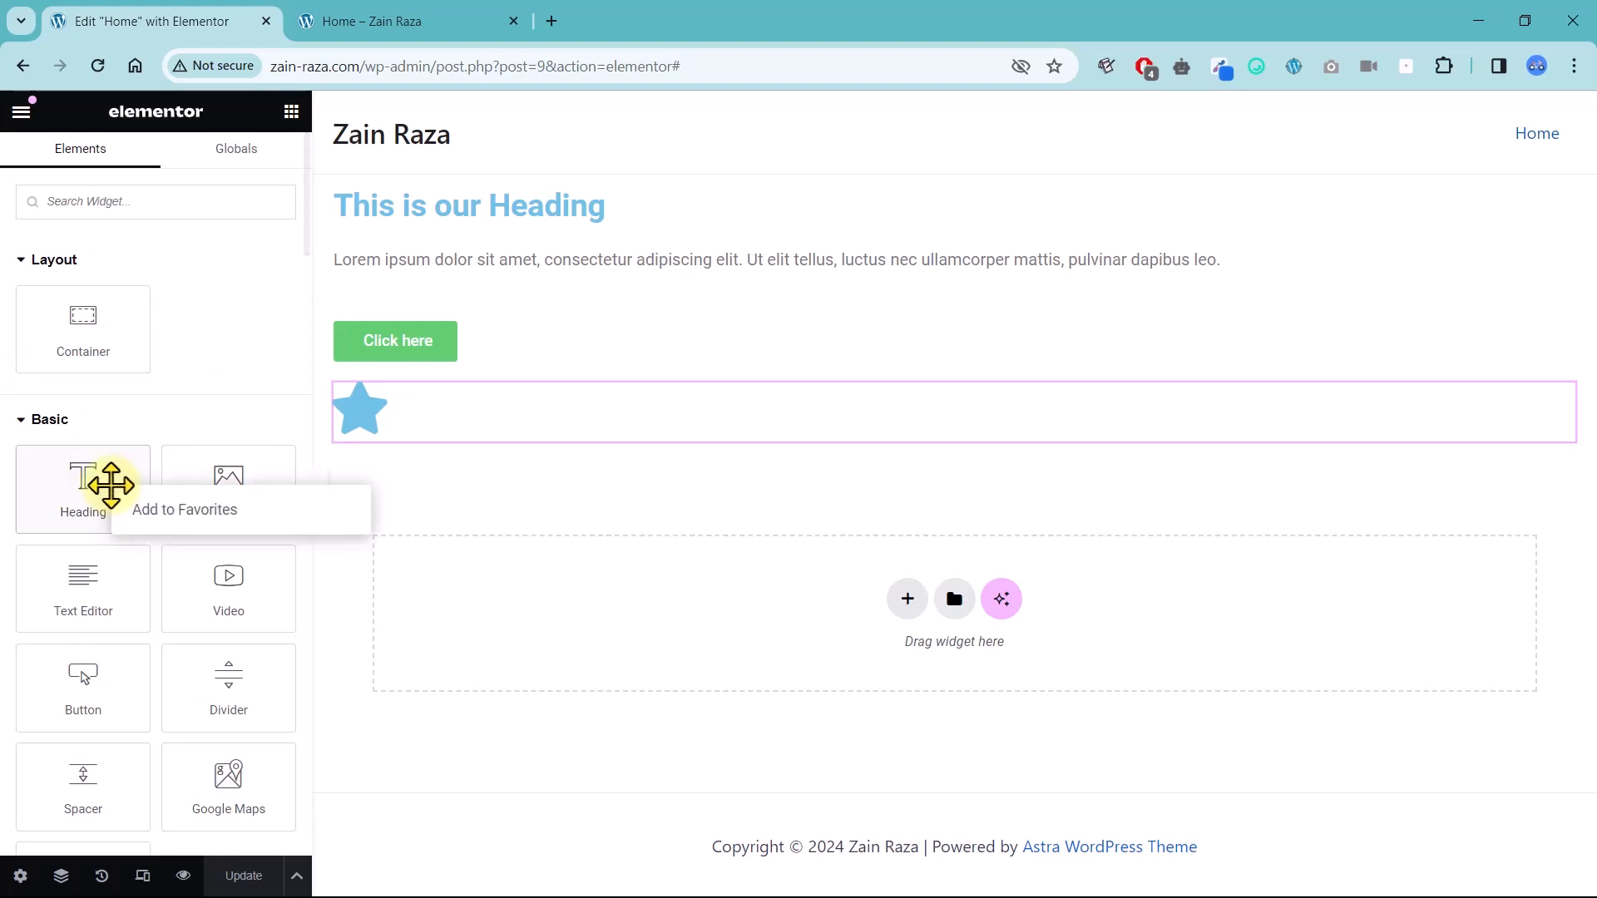
{"action": "left_click", "coordinate": [193, 515]}
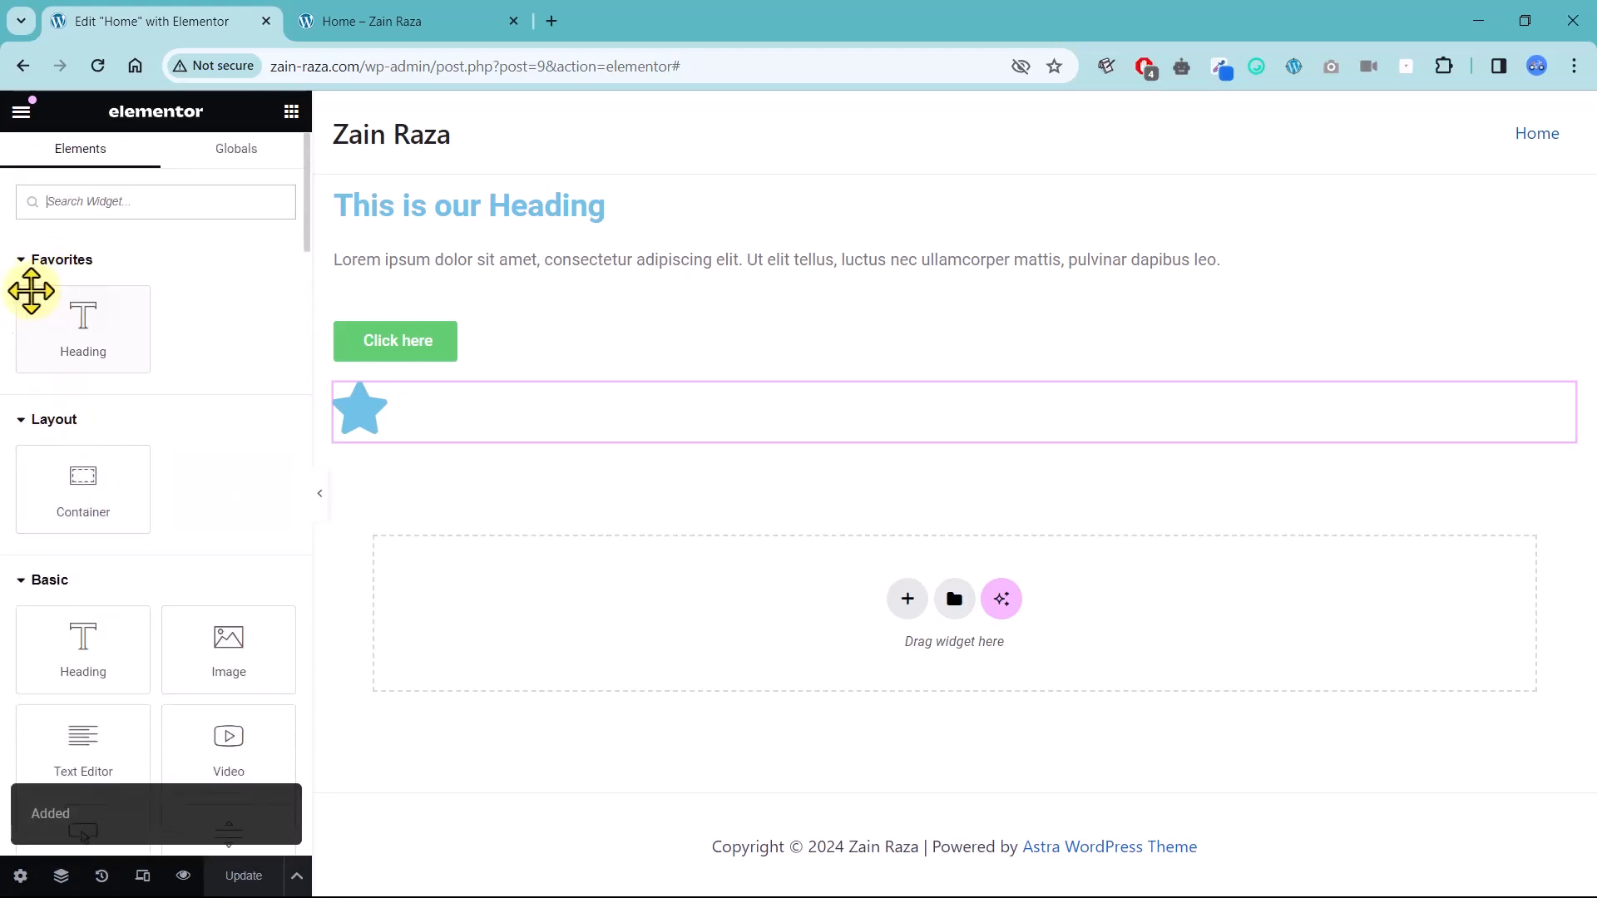
{"action": "left_click", "coordinate": [23, 259]}
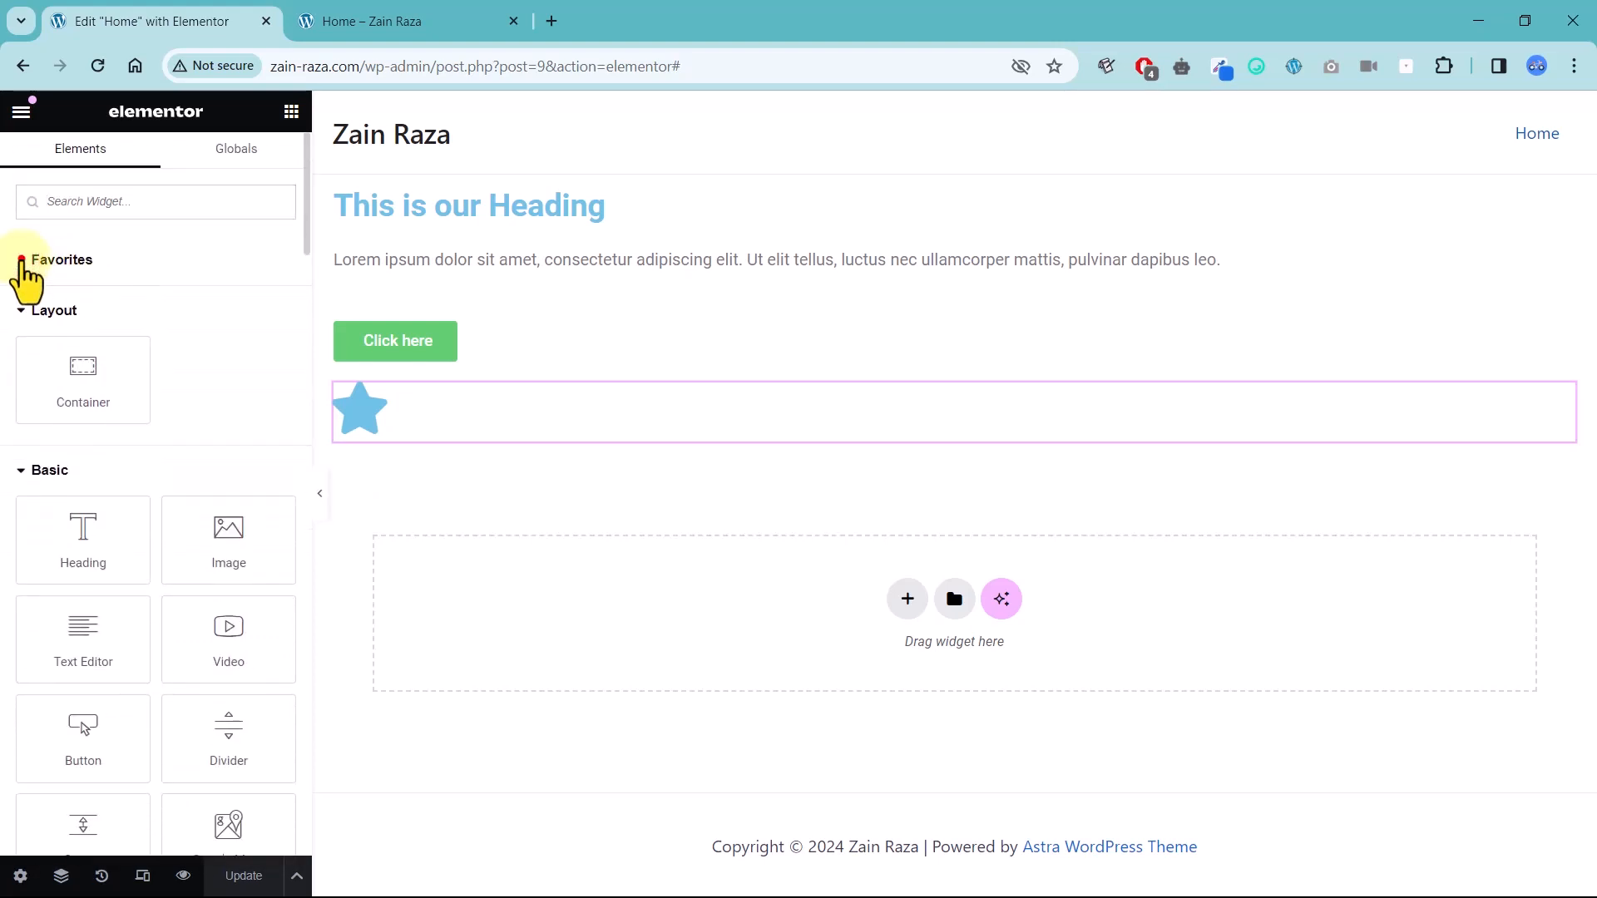
Add the Button widget from the Basic group to the favorites.
{"action": "scroll", "coordinate": [64, 491], "scroll_direction": "down", "scroll_amount": 2}
{"action": "right_click", "coordinate": [88, 652]}
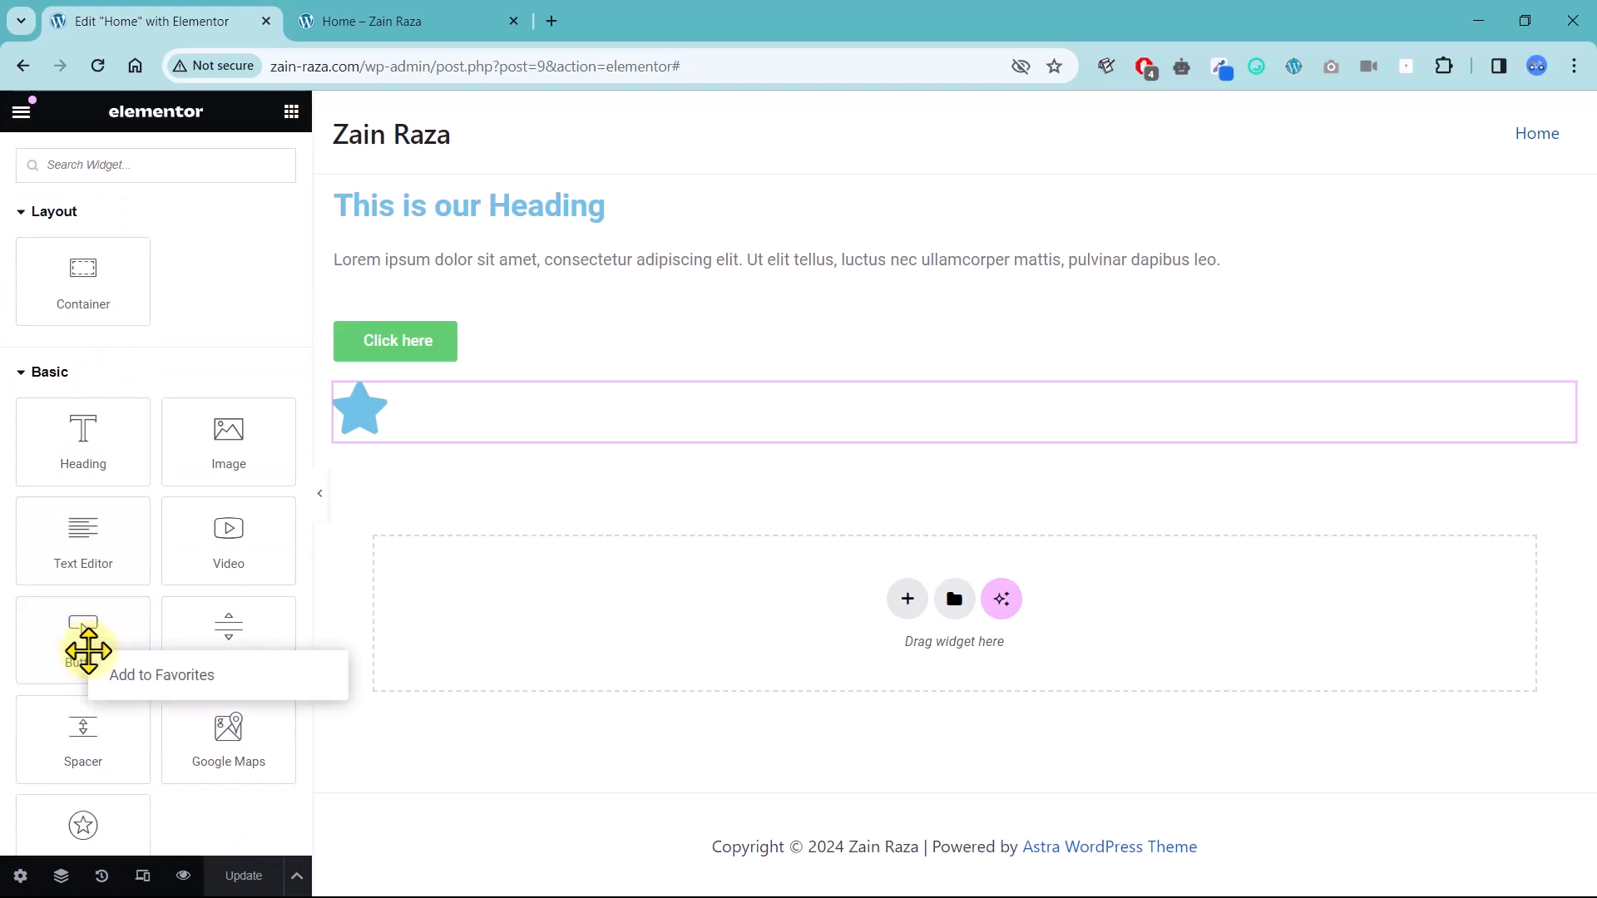
{"action": "left_click", "coordinate": [127, 677]}
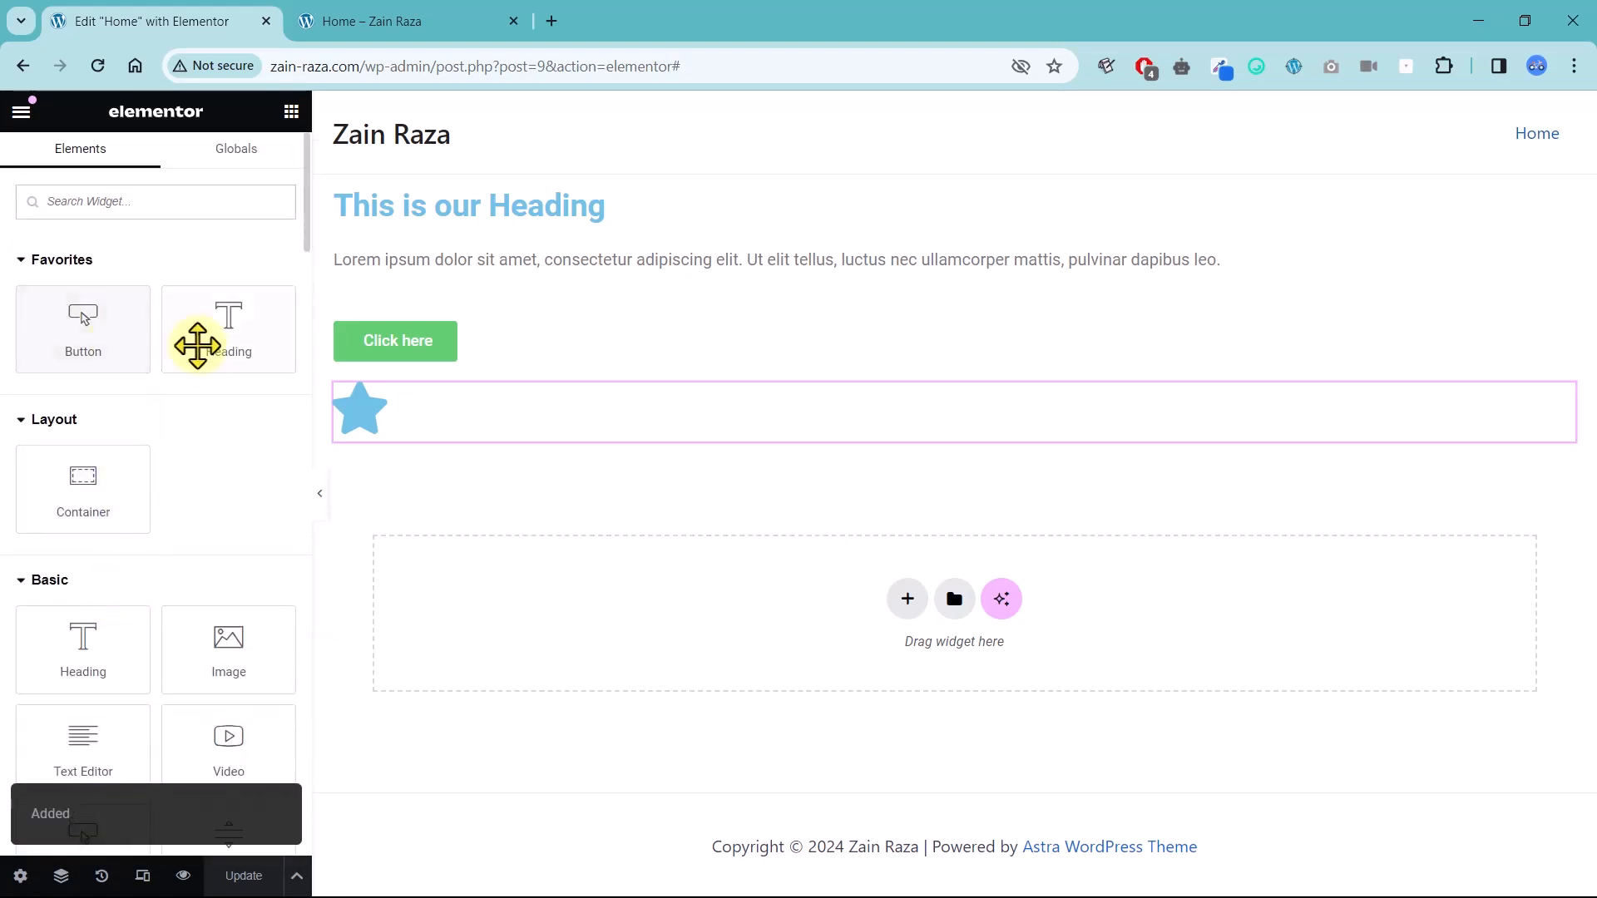
{"action": "scroll", "coordinate": [193, 530], "scroll_direction": "down", "scroll_amount": 1}
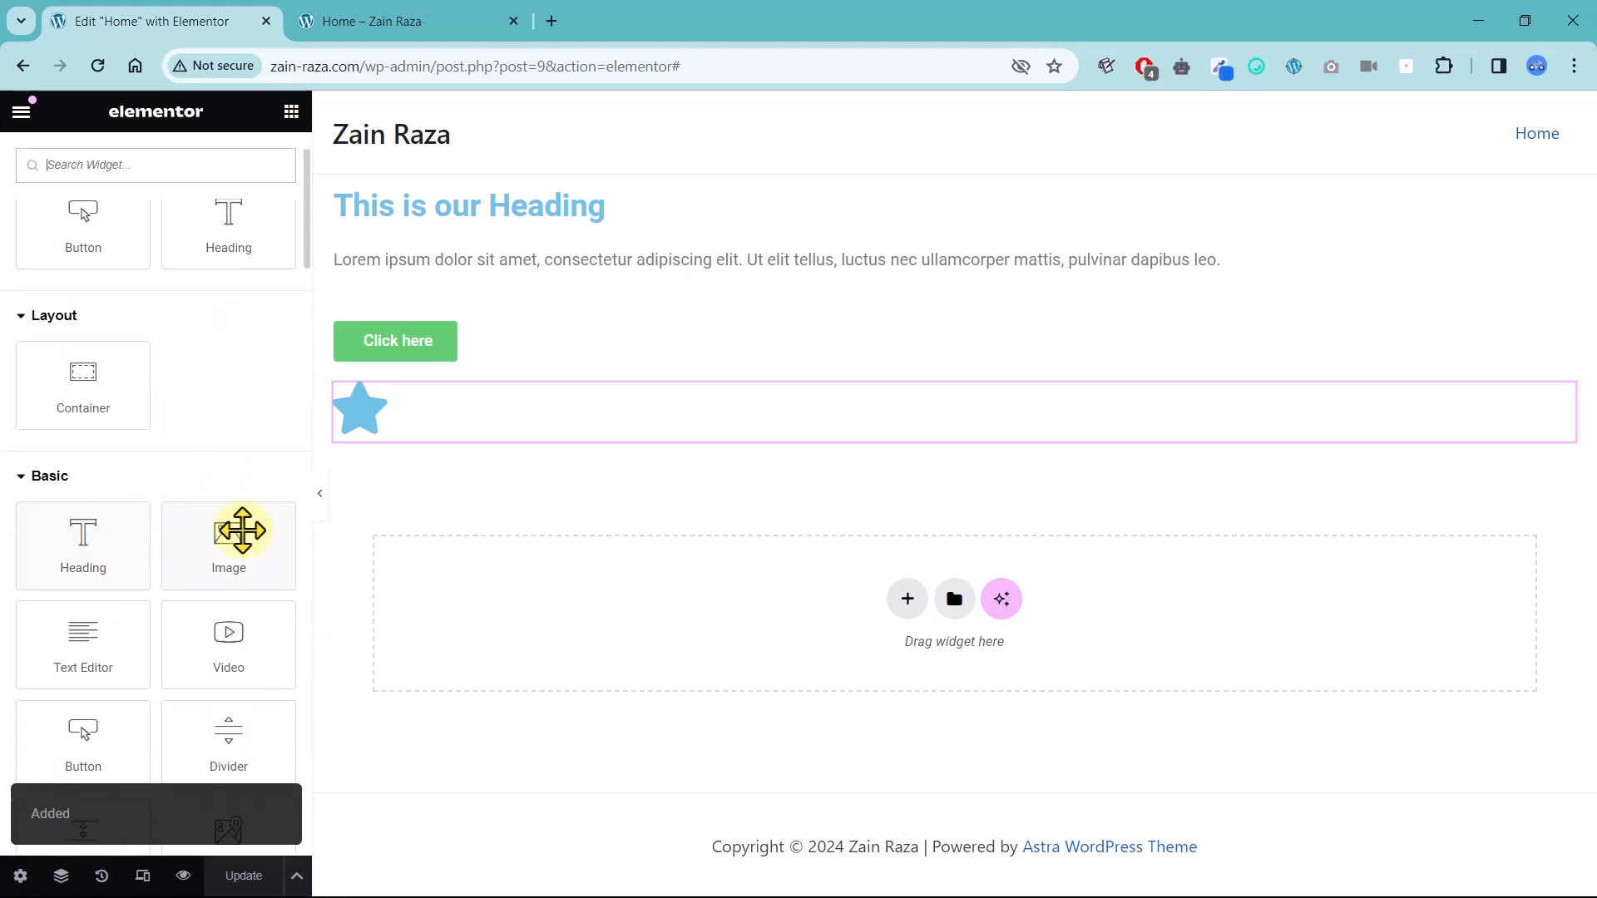
{"action": "scroll", "coordinate": [138, 565], "scroll_direction": "up", "scroll_amount": 1}
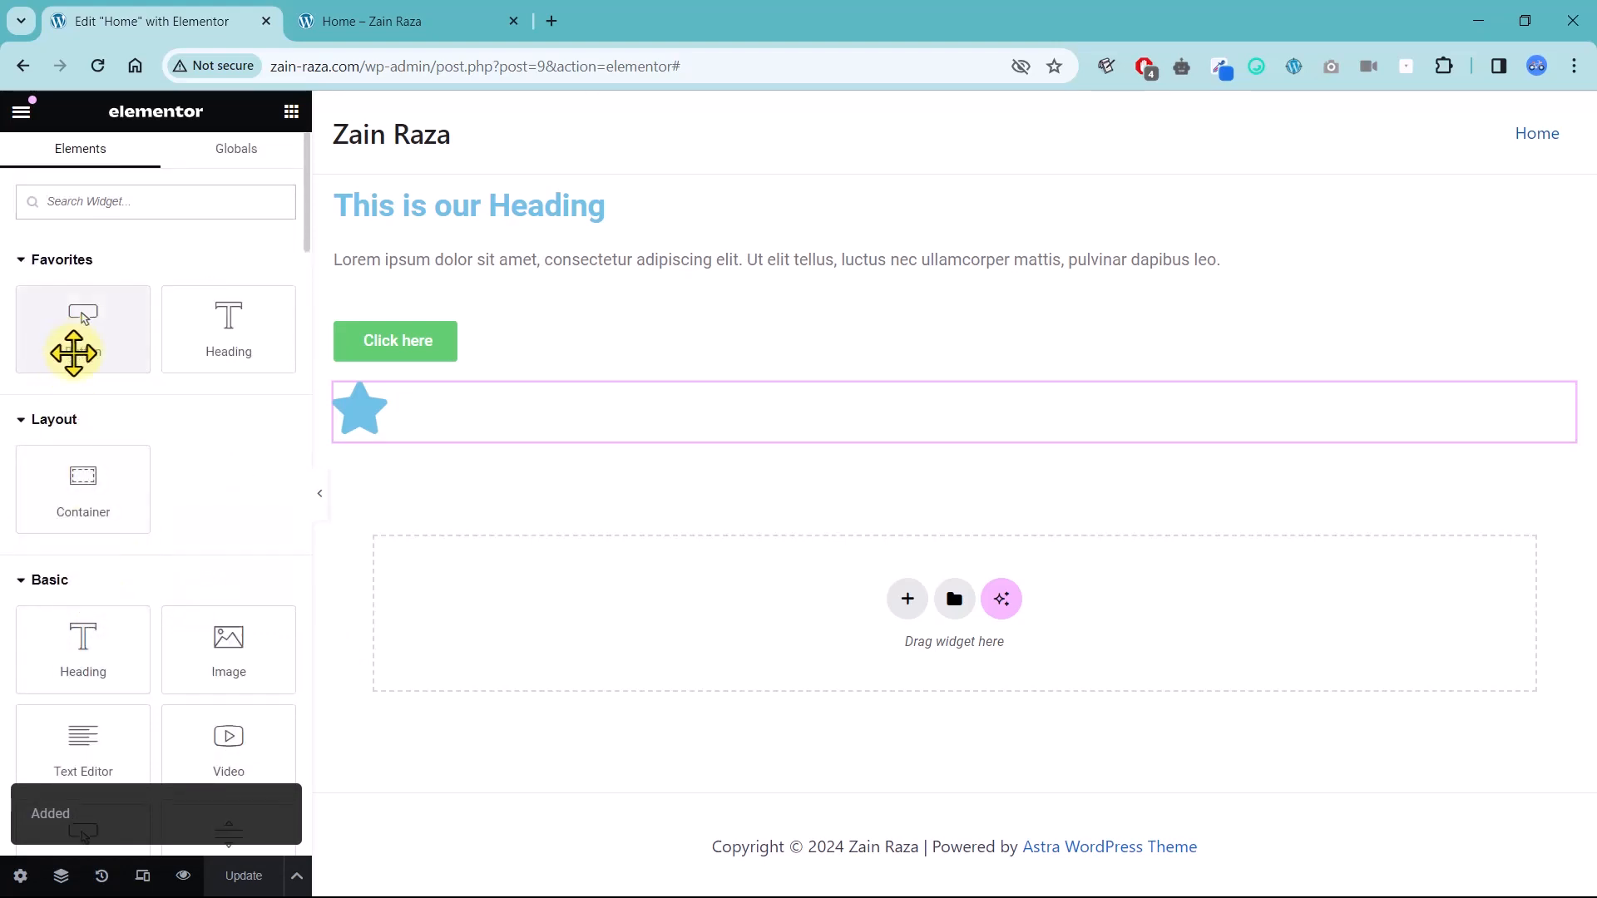
Examine the locked widgets in the Pro group, opening and dismissing the upgrade notice for the Posts widget.
{"action": "scroll", "coordinate": [100, 499], "scroll_direction": "down", "scroll_amount": 3}
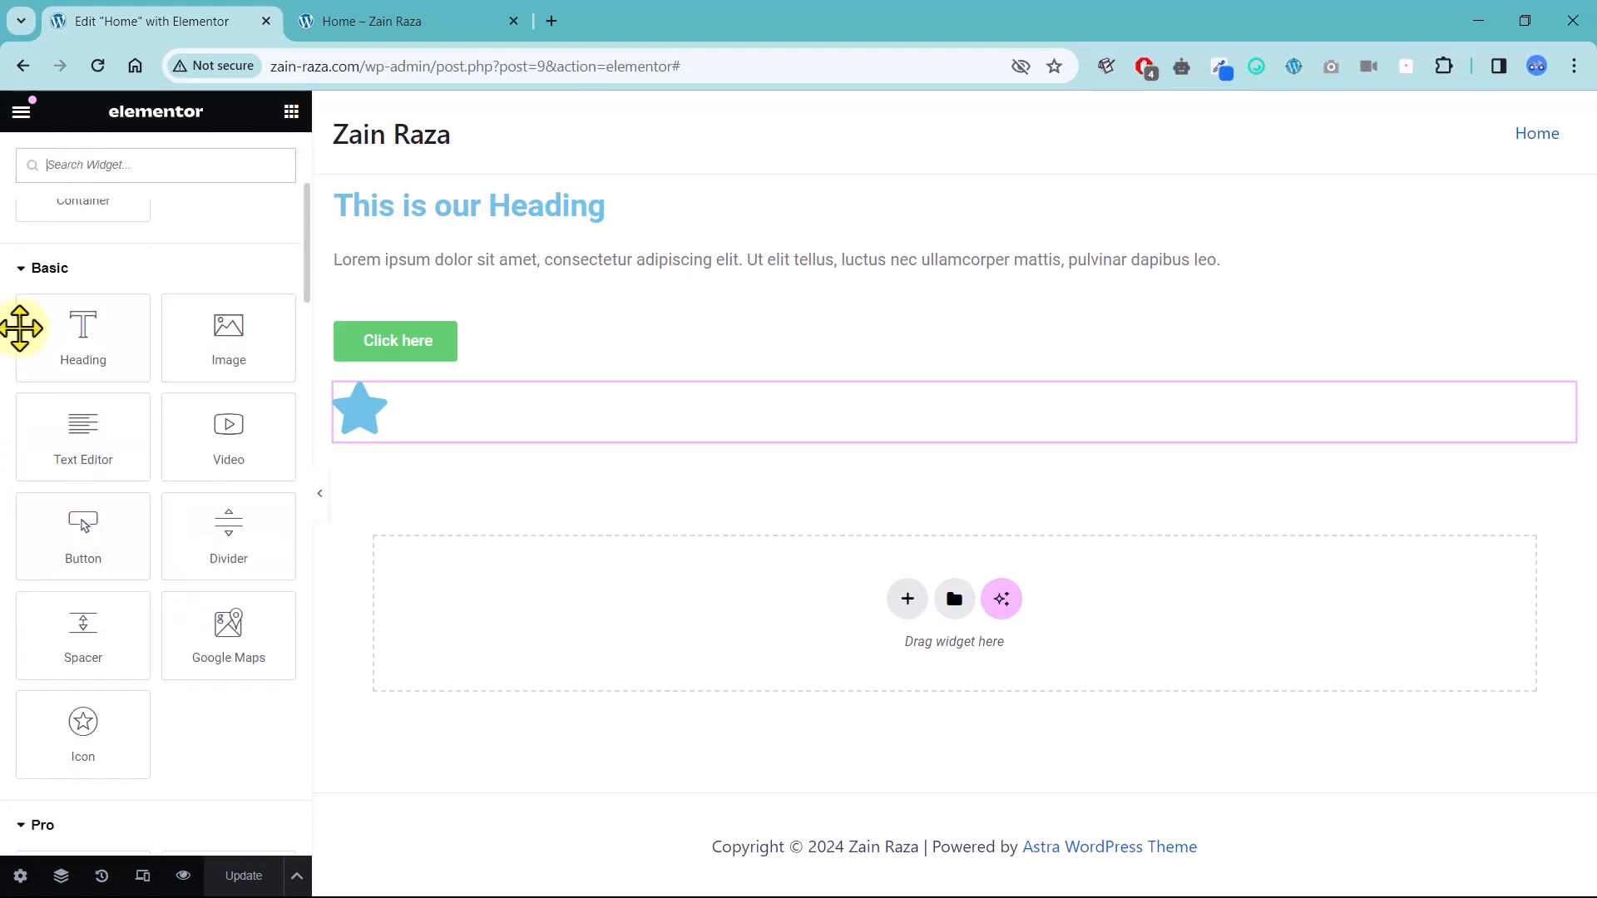
{"action": "scroll", "coordinate": [125, 713], "scroll_direction": "down", "scroll_amount": 5}
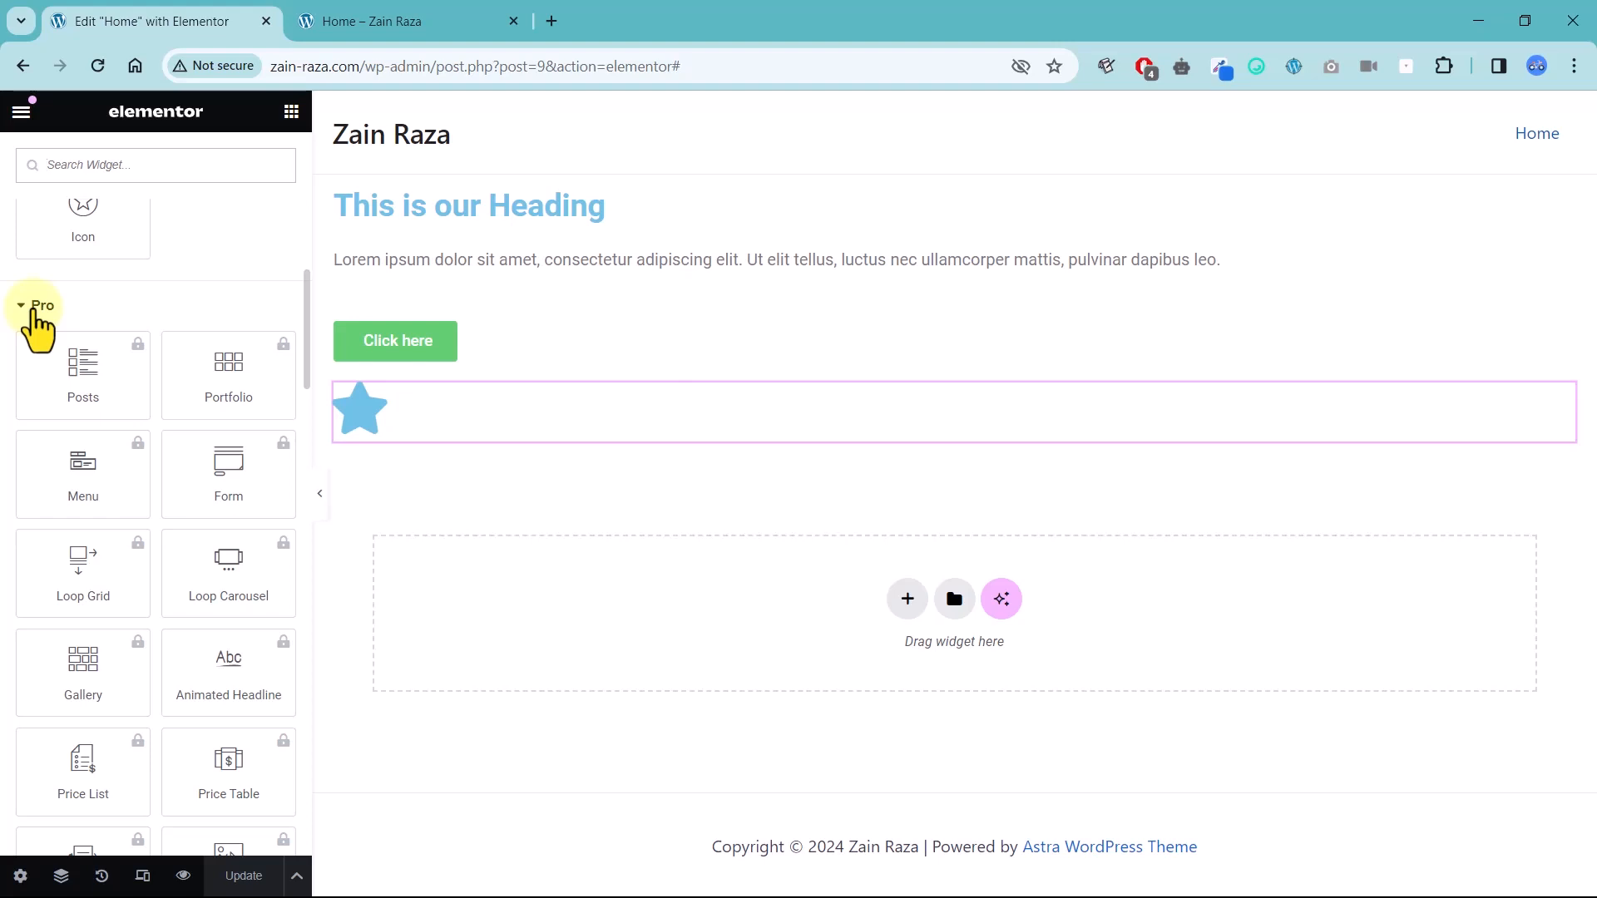
{"action": "left_click", "coordinate": [103, 366]}
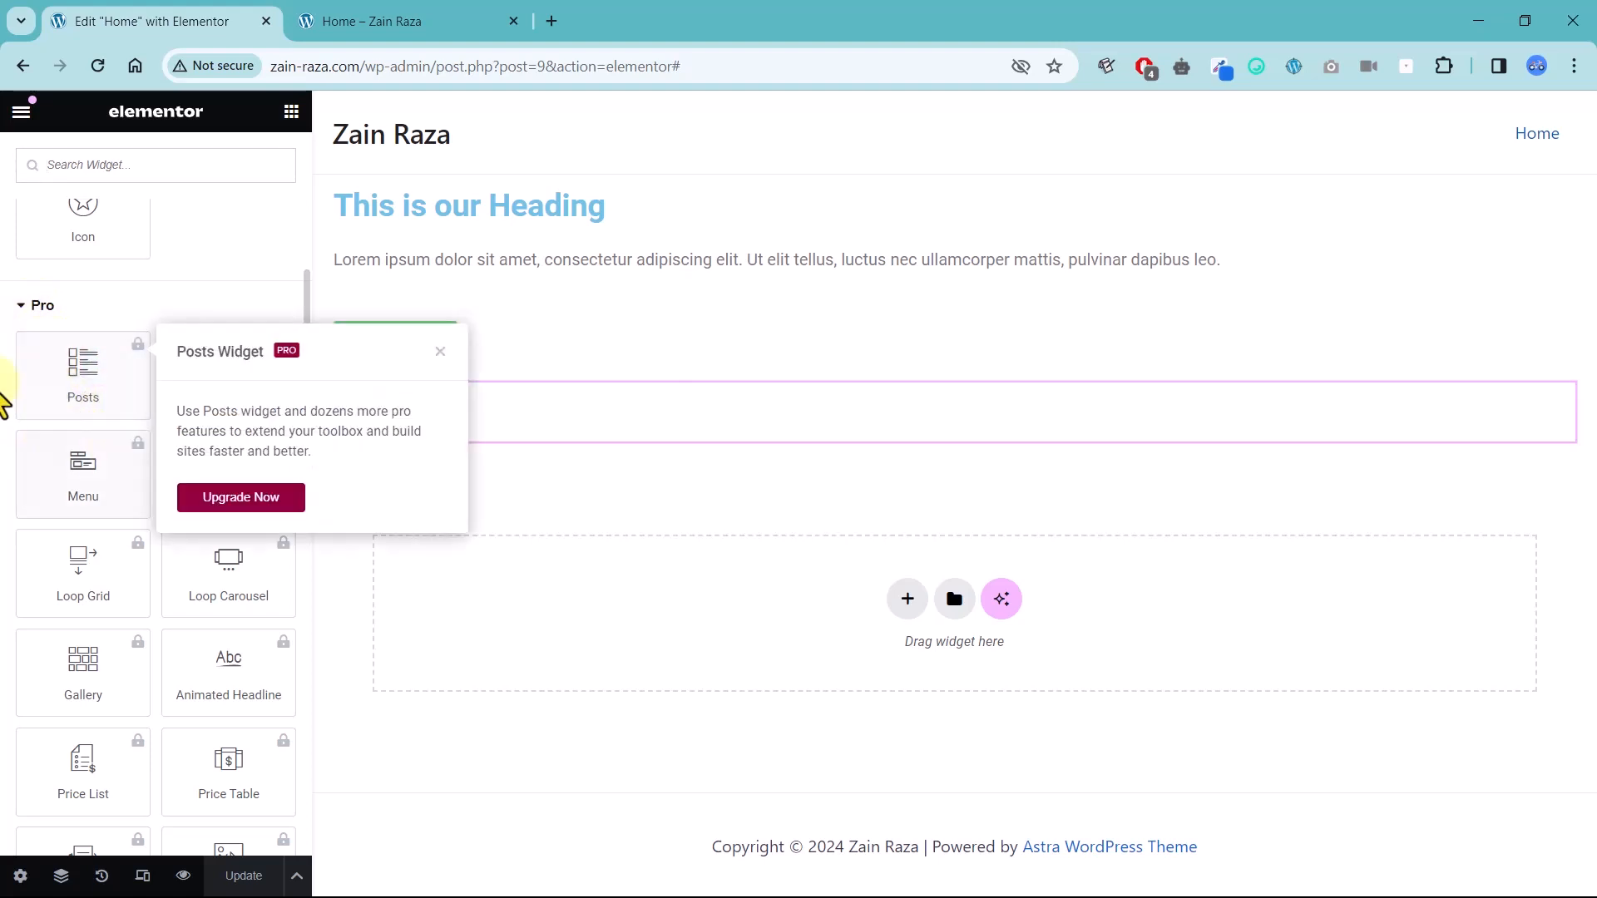
{"action": "left_click", "coordinate": [438, 353]}
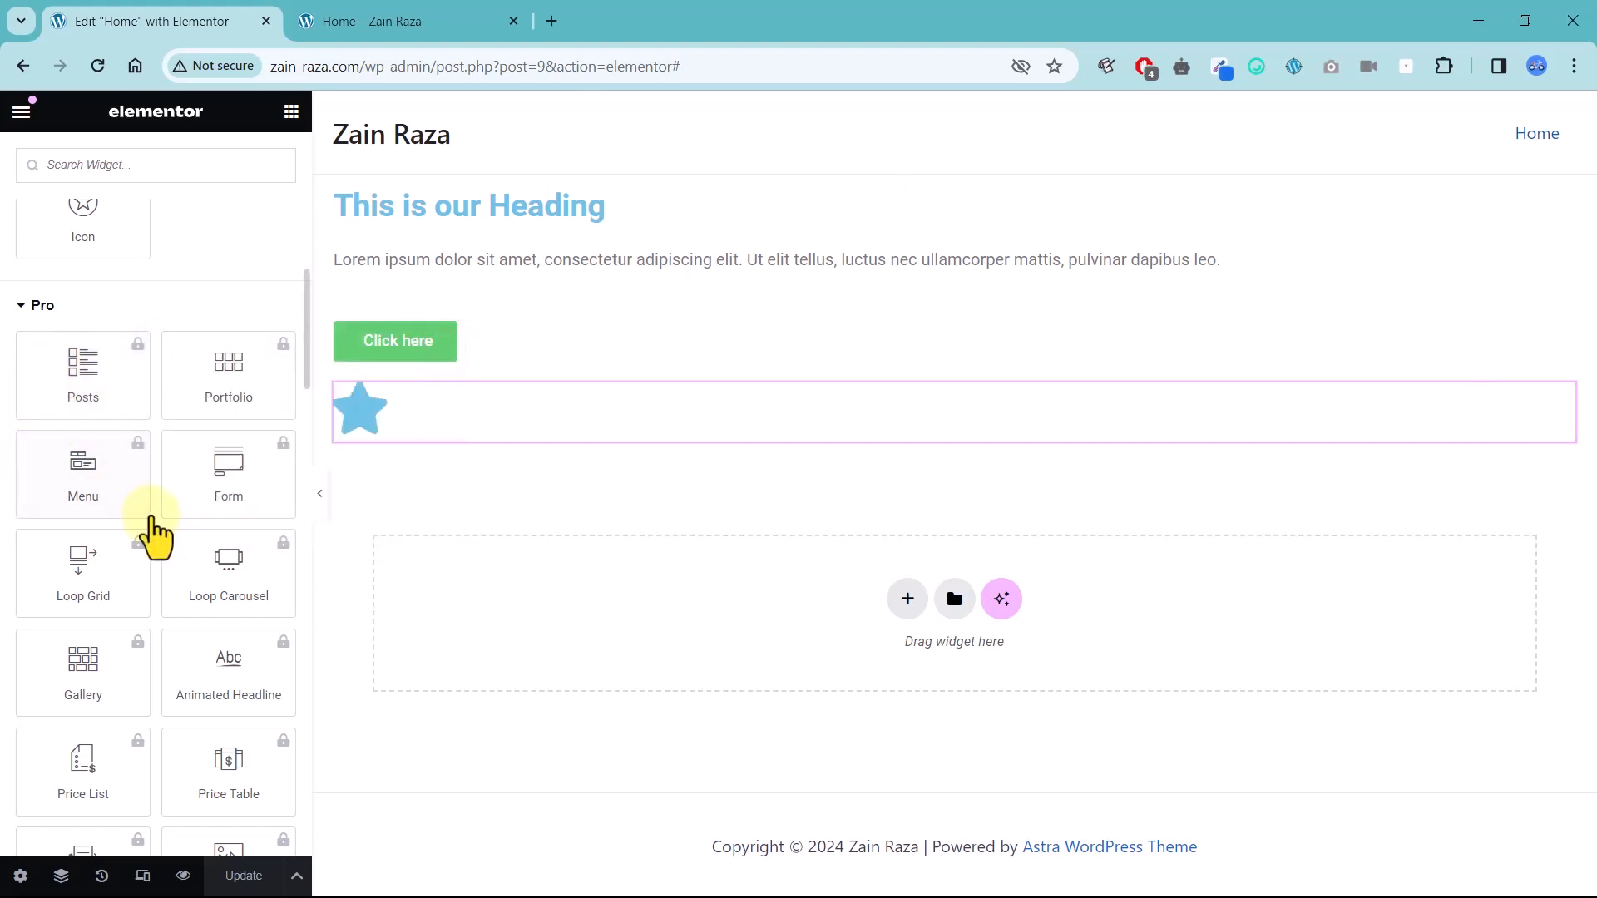
{"action": "scroll", "coordinate": [160, 535], "scroll_direction": "down", "scroll_amount": 1}
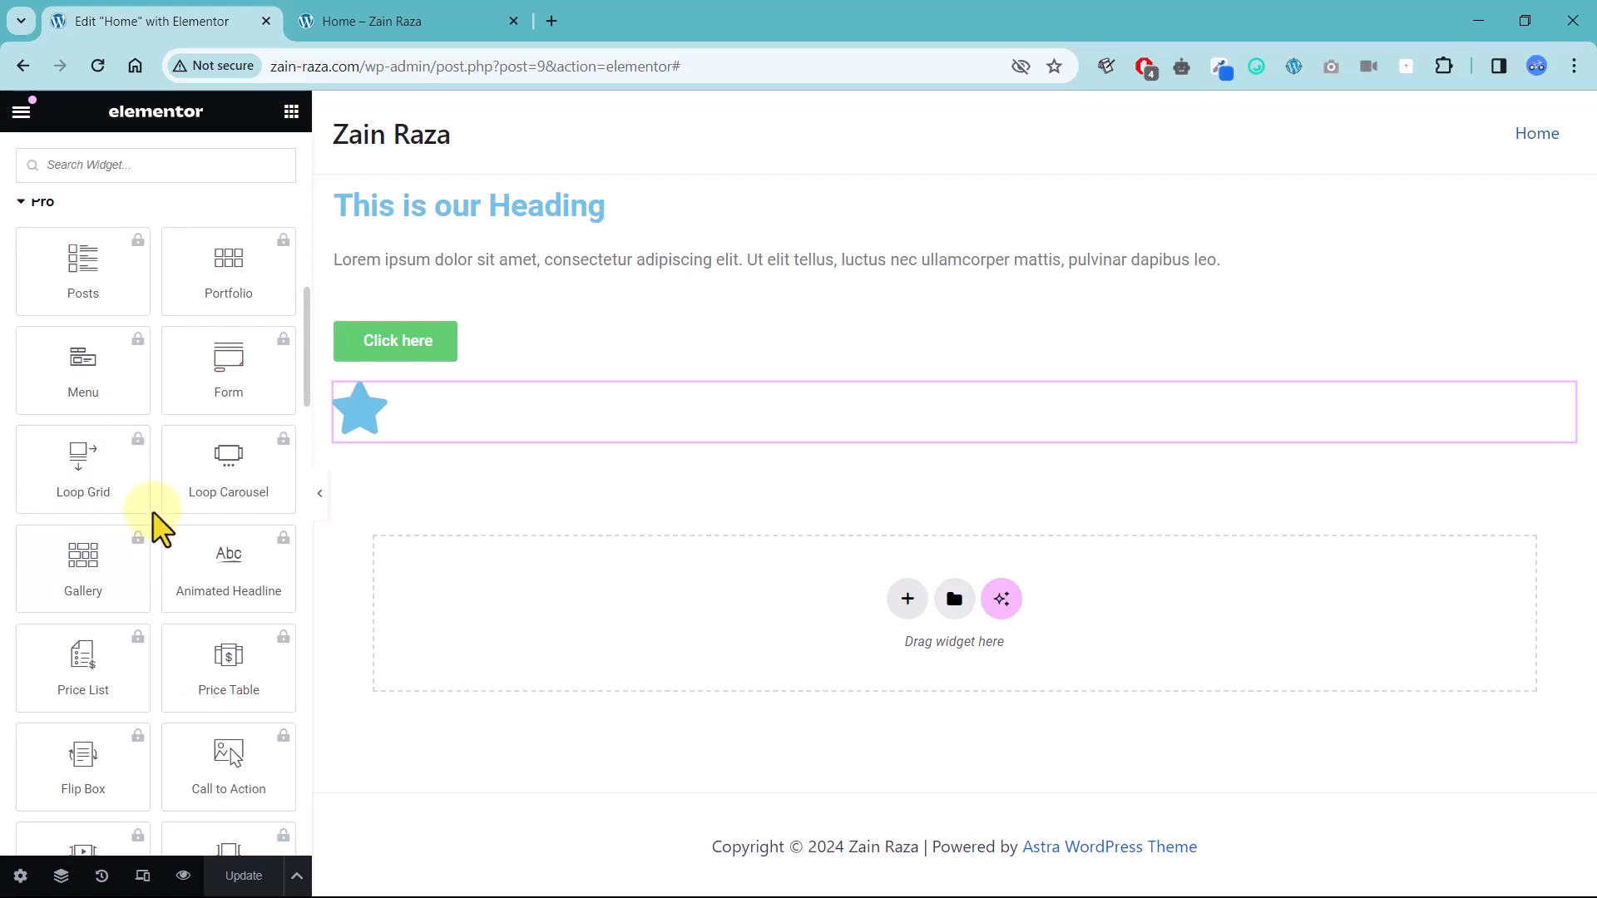
{"action": "scroll", "coordinate": [154, 516], "scroll_direction": "up", "scroll_amount": 2}
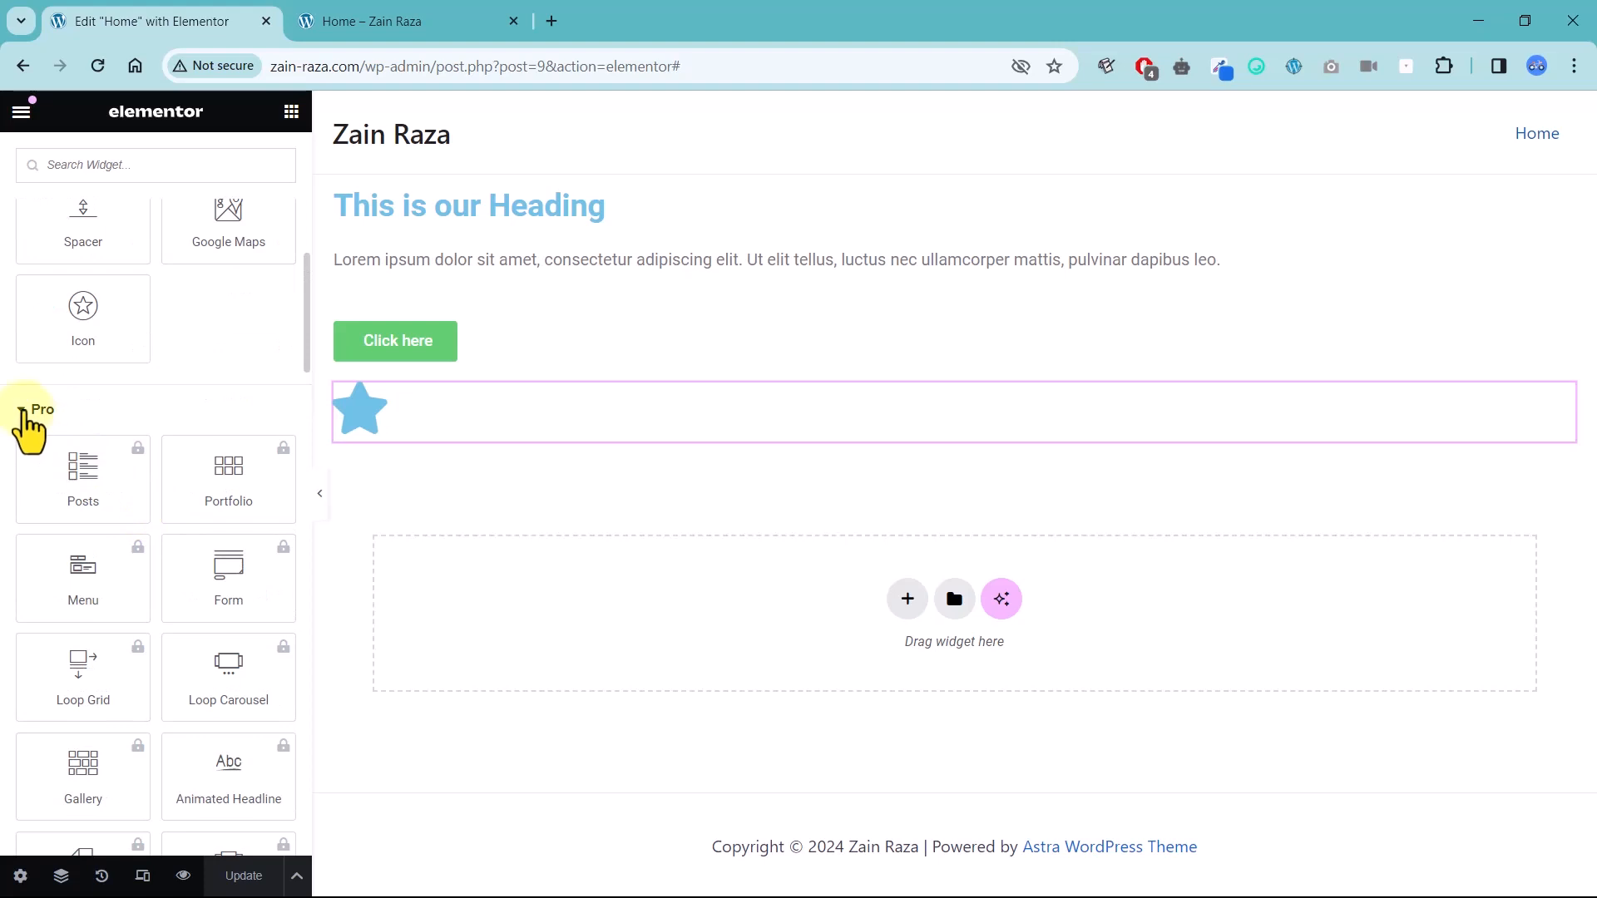
Toggle the Pro widget group open and closed, leaving it collapsed.
{"action": "left_click", "coordinate": [20, 409]}
{"action": "left_click", "coordinate": [20, 409]}
{"action": "left_click", "coordinate": [20, 409]}
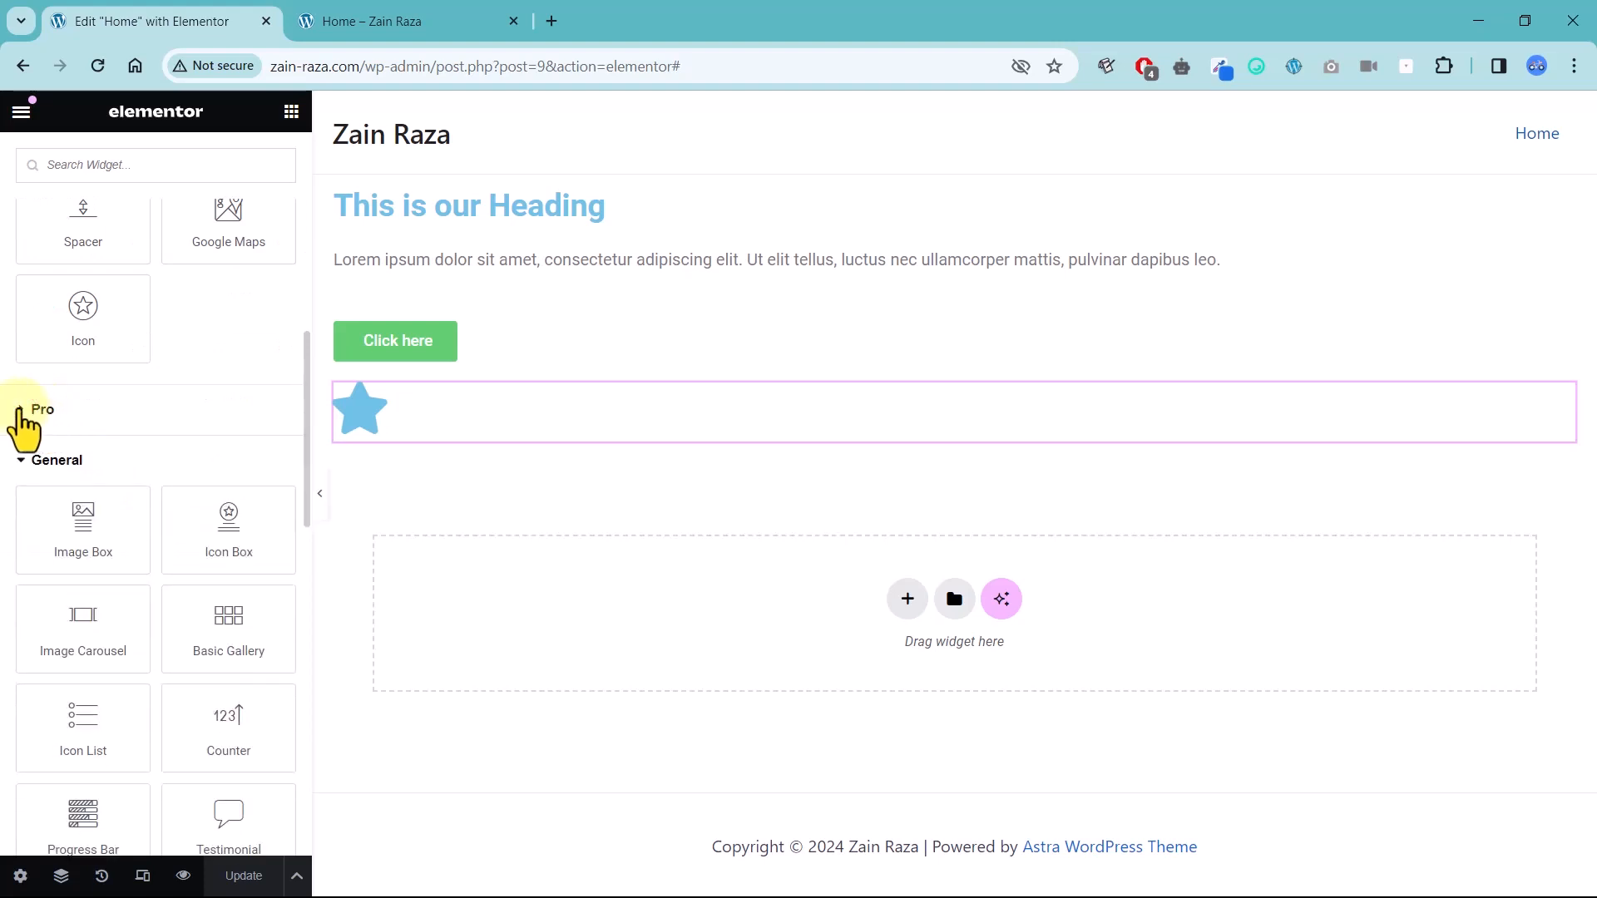
{"action": "left_click", "coordinate": [237, 407]}
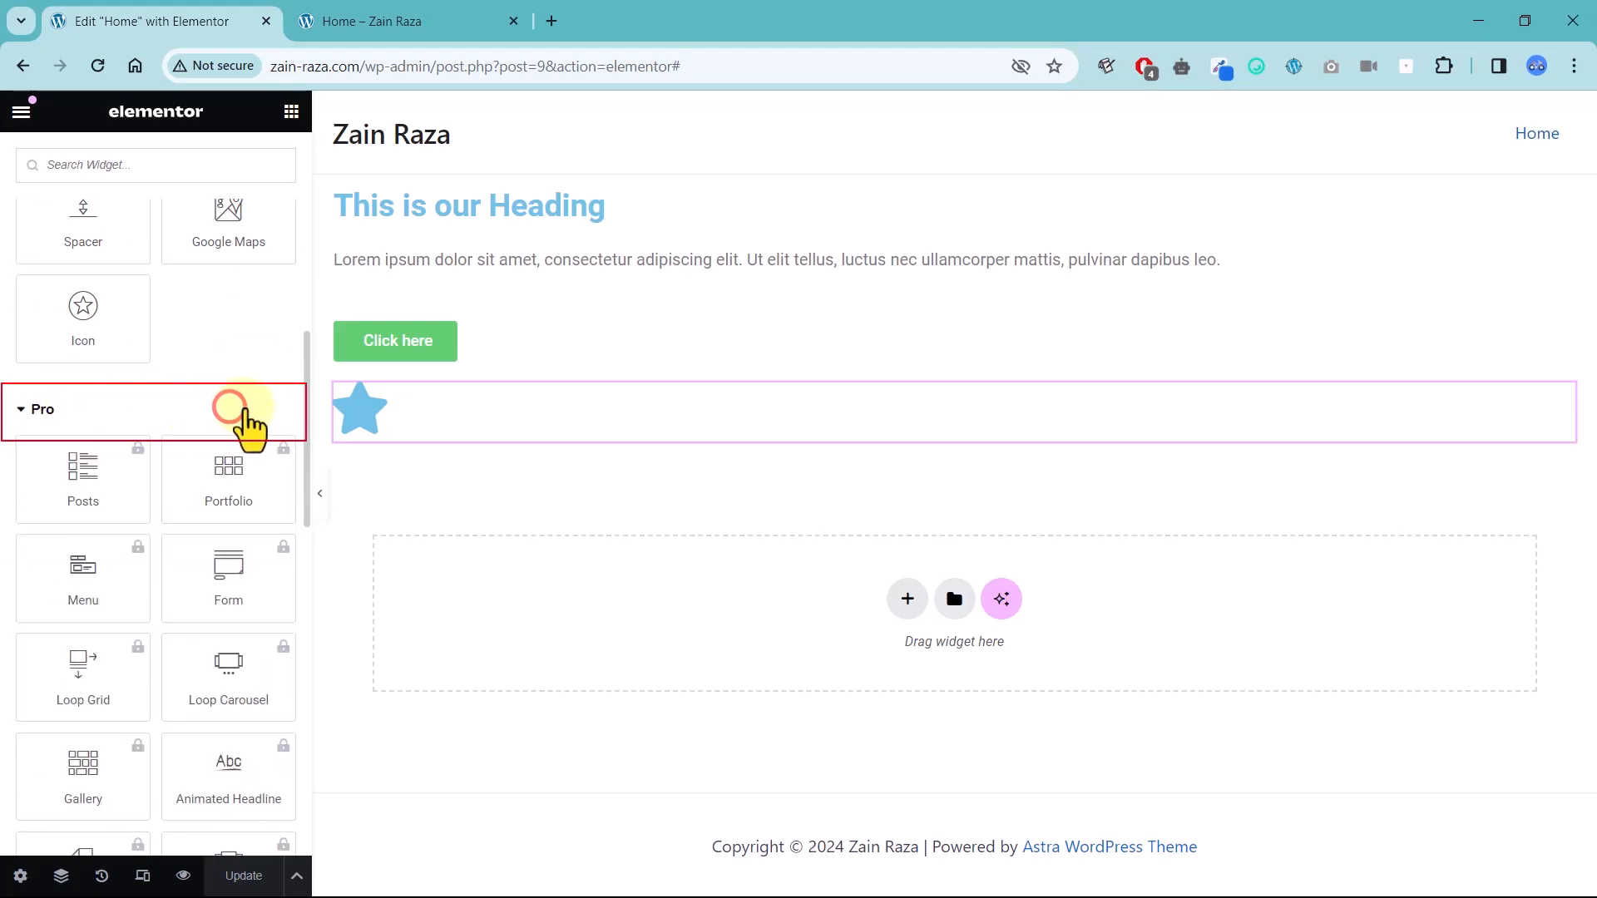
{"action": "left_click", "coordinate": [197, 406]}
{"action": "left_click", "coordinate": [137, 409]}
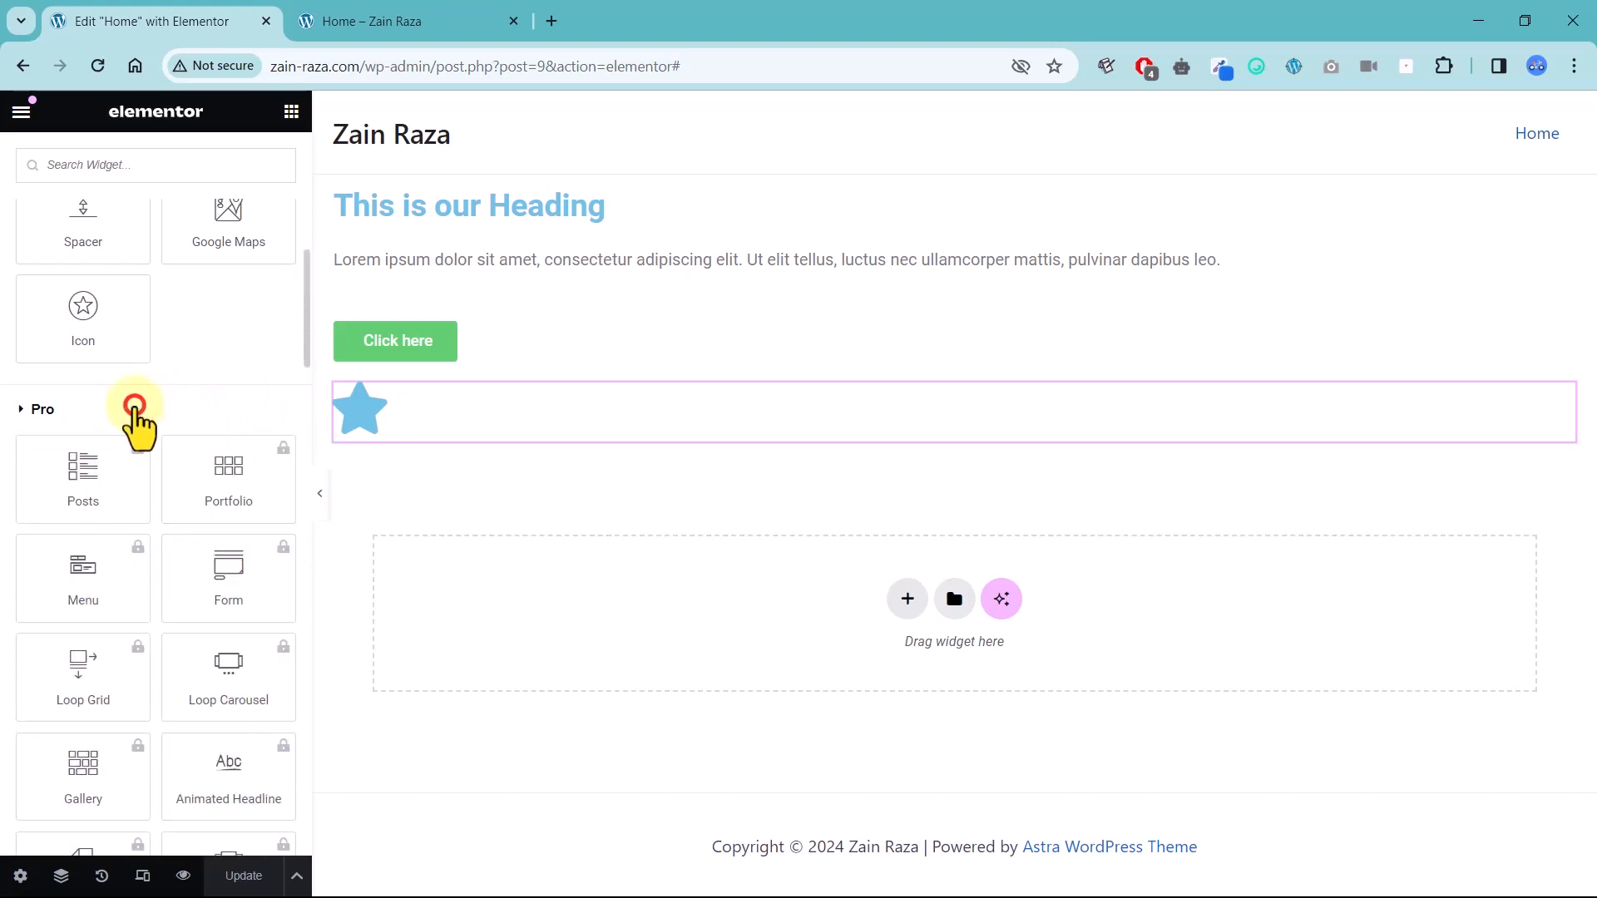
{"action": "left_click", "coordinate": [135, 408]}
Examine the widgets offered in the General group, and return to the start of the widget list.
{"action": "scroll", "coordinate": [139, 453], "scroll_direction": "down", "scroll_amount": 1}
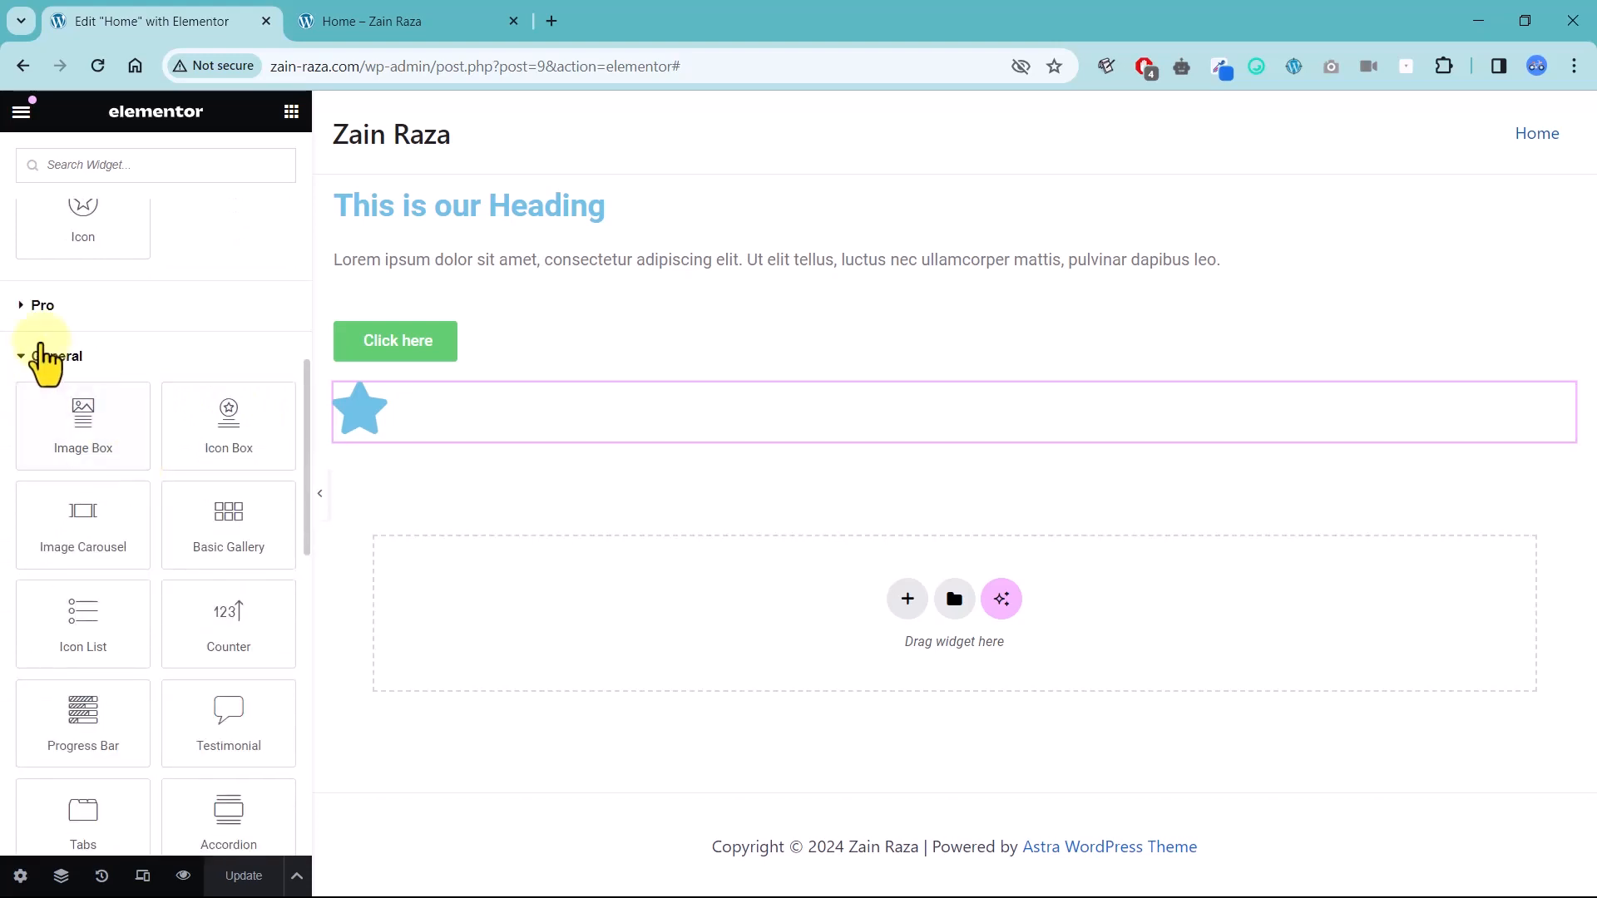
{"action": "scroll", "coordinate": [133, 432], "scroll_direction": "down", "scroll_amount": 1}
{"action": "scroll", "coordinate": [174, 486], "scroll_direction": "down", "scroll_amount": 1}
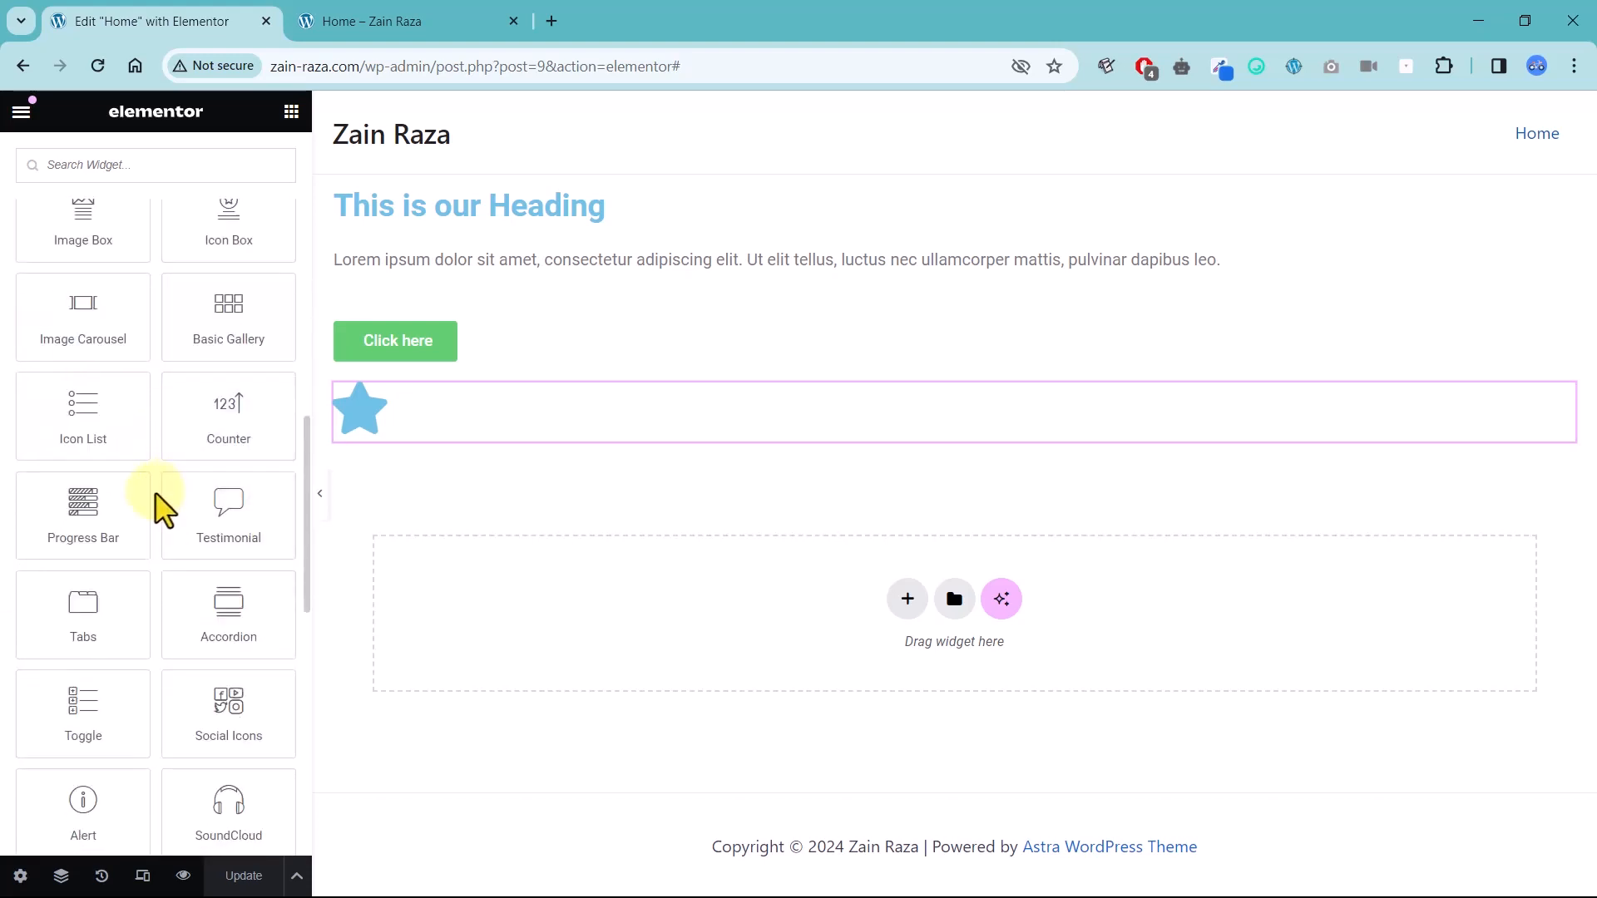
{"action": "scroll", "coordinate": [159, 499], "scroll_direction": "down", "scroll_amount": 2}
{"action": "scroll", "coordinate": [159, 499], "scroll_direction": "up", "scroll_amount": 2}
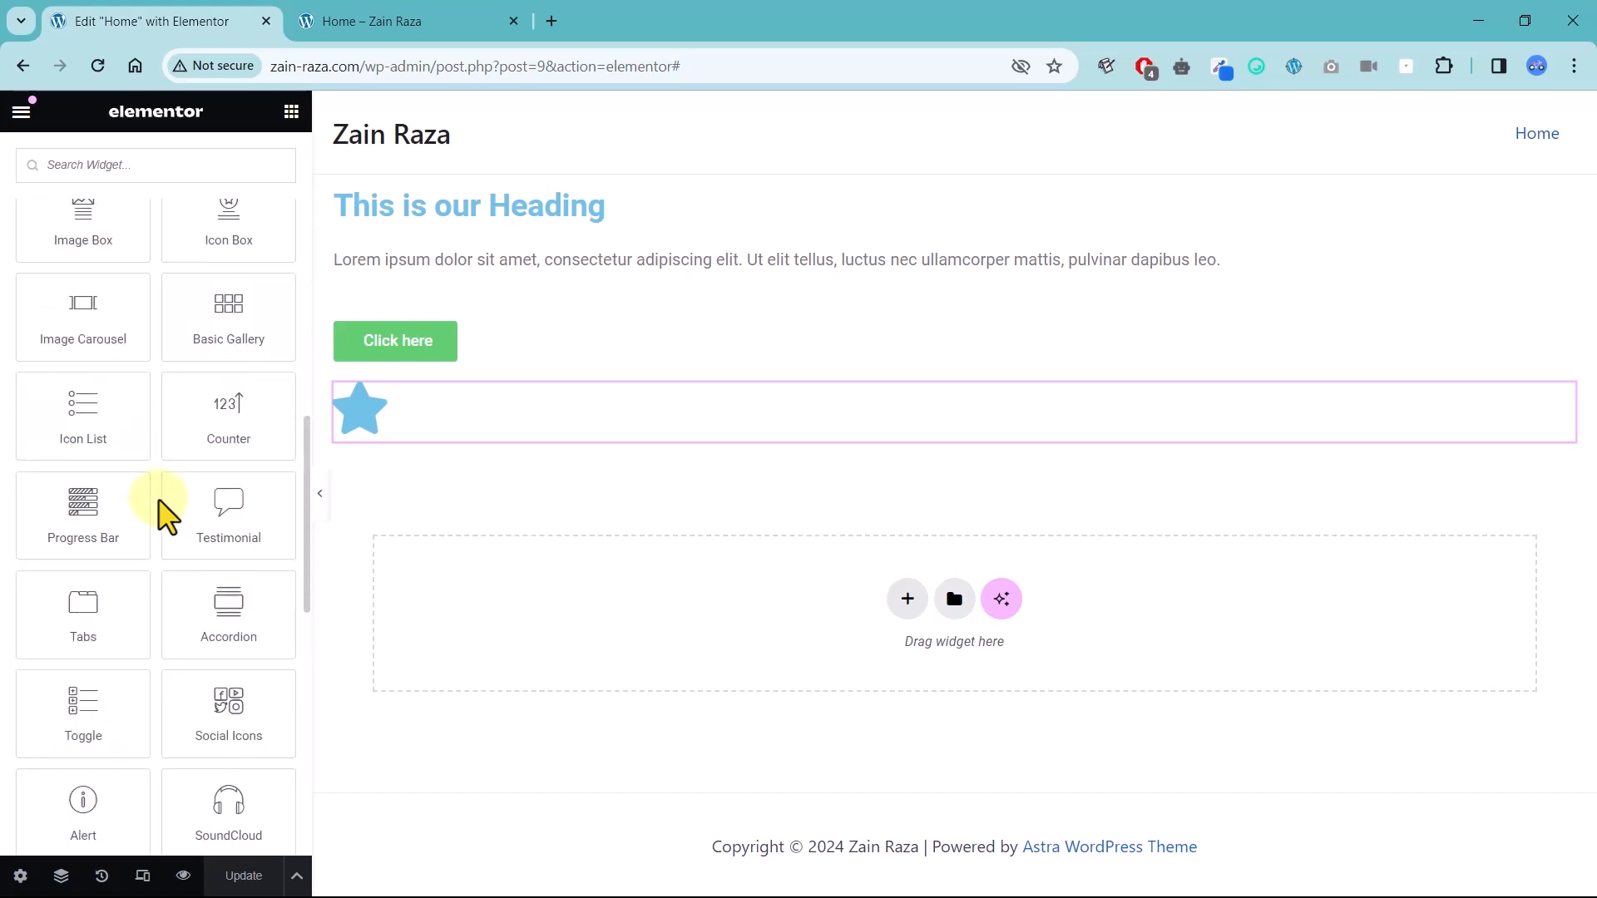
{"action": "scroll", "coordinate": [167, 516], "scroll_direction": "up", "scroll_amount": 2}
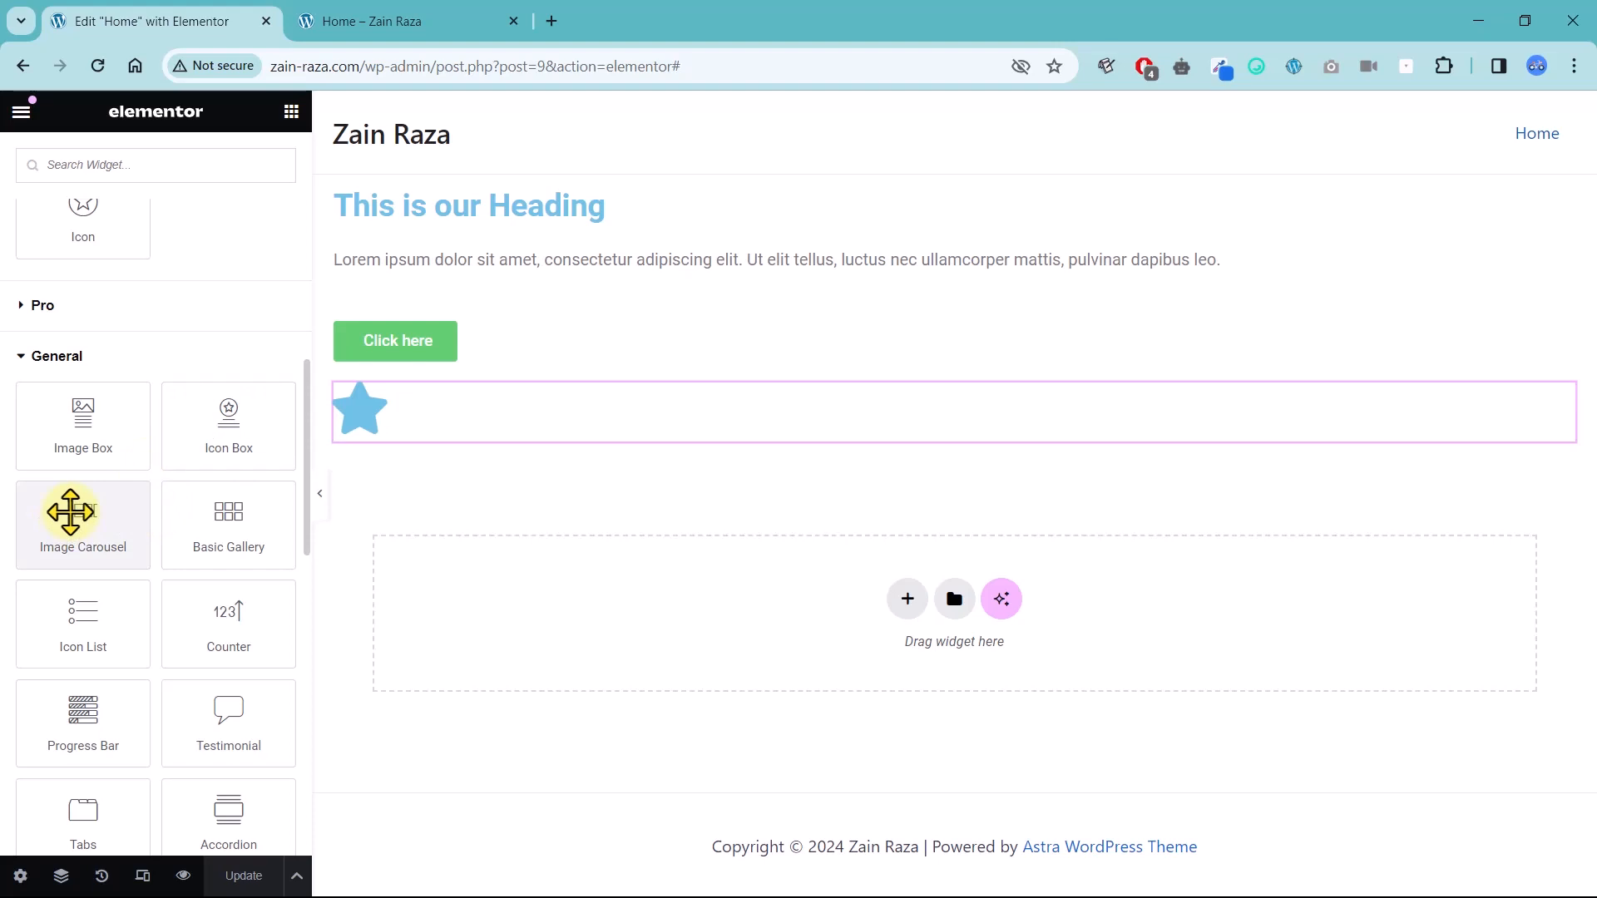
{"action": "scroll", "coordinate": [66, 510], "scroll_direction": "up", "scroll_amount": 5}
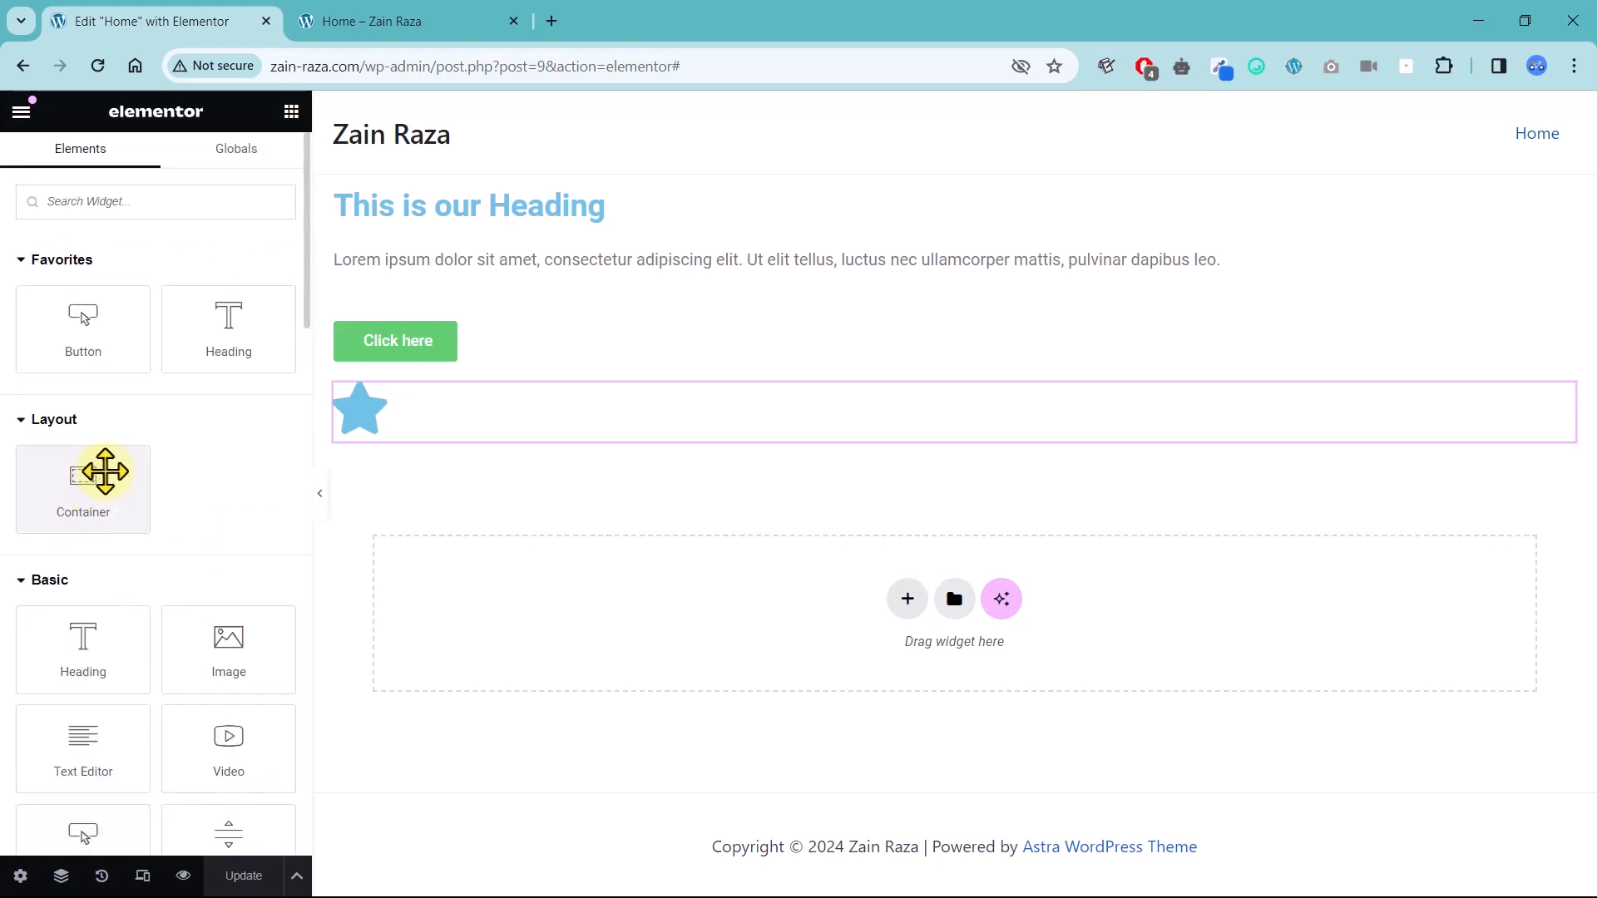
Add the Image Carousel widget from the General group to the favorites.
{"action": "scroll", "coordinate": [133, 471], "scroll_direction": "down", "scroll_amount": 7}
{"action": "scroll", "coordinate": [175, 474], "scroll_direction": "up", "scroll_amount": 2}
{"action": "scroll", "coordinate": [193, 484], "scroll_direction": "down", "scroll_amount": 1}
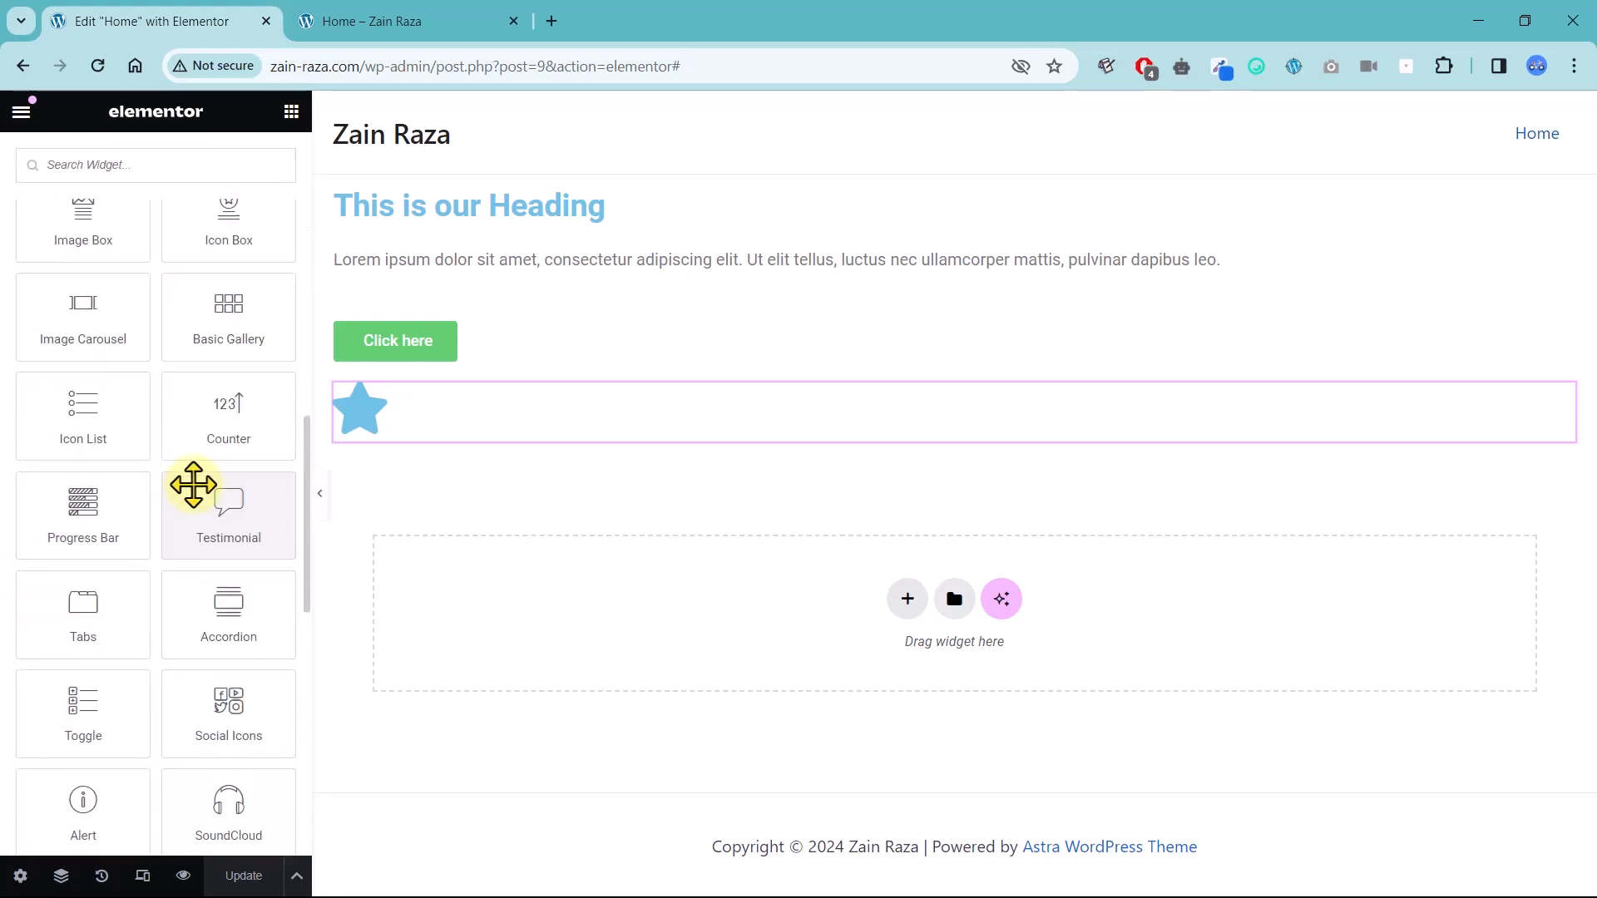
{"action": "scroll", "coordinate": [179, 486], "scroll_direction": "up", "scroll_amount": 1}
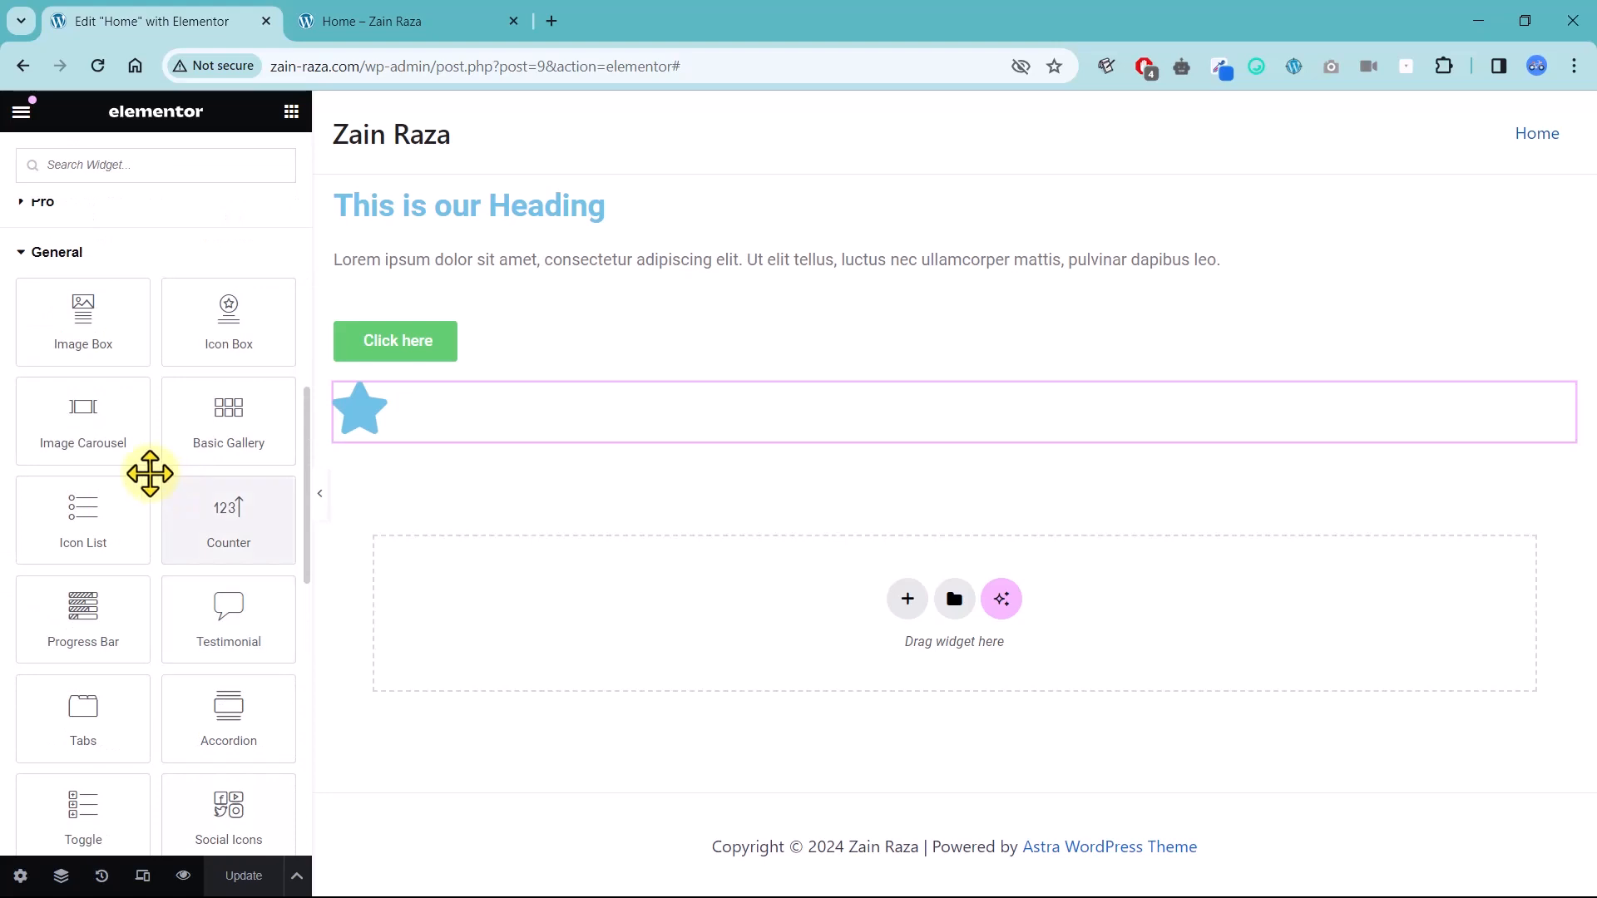
{"action": "right_click", "coordinate": [89, 430]}
{"action": "left_click", "coordinate": [144, 456]}
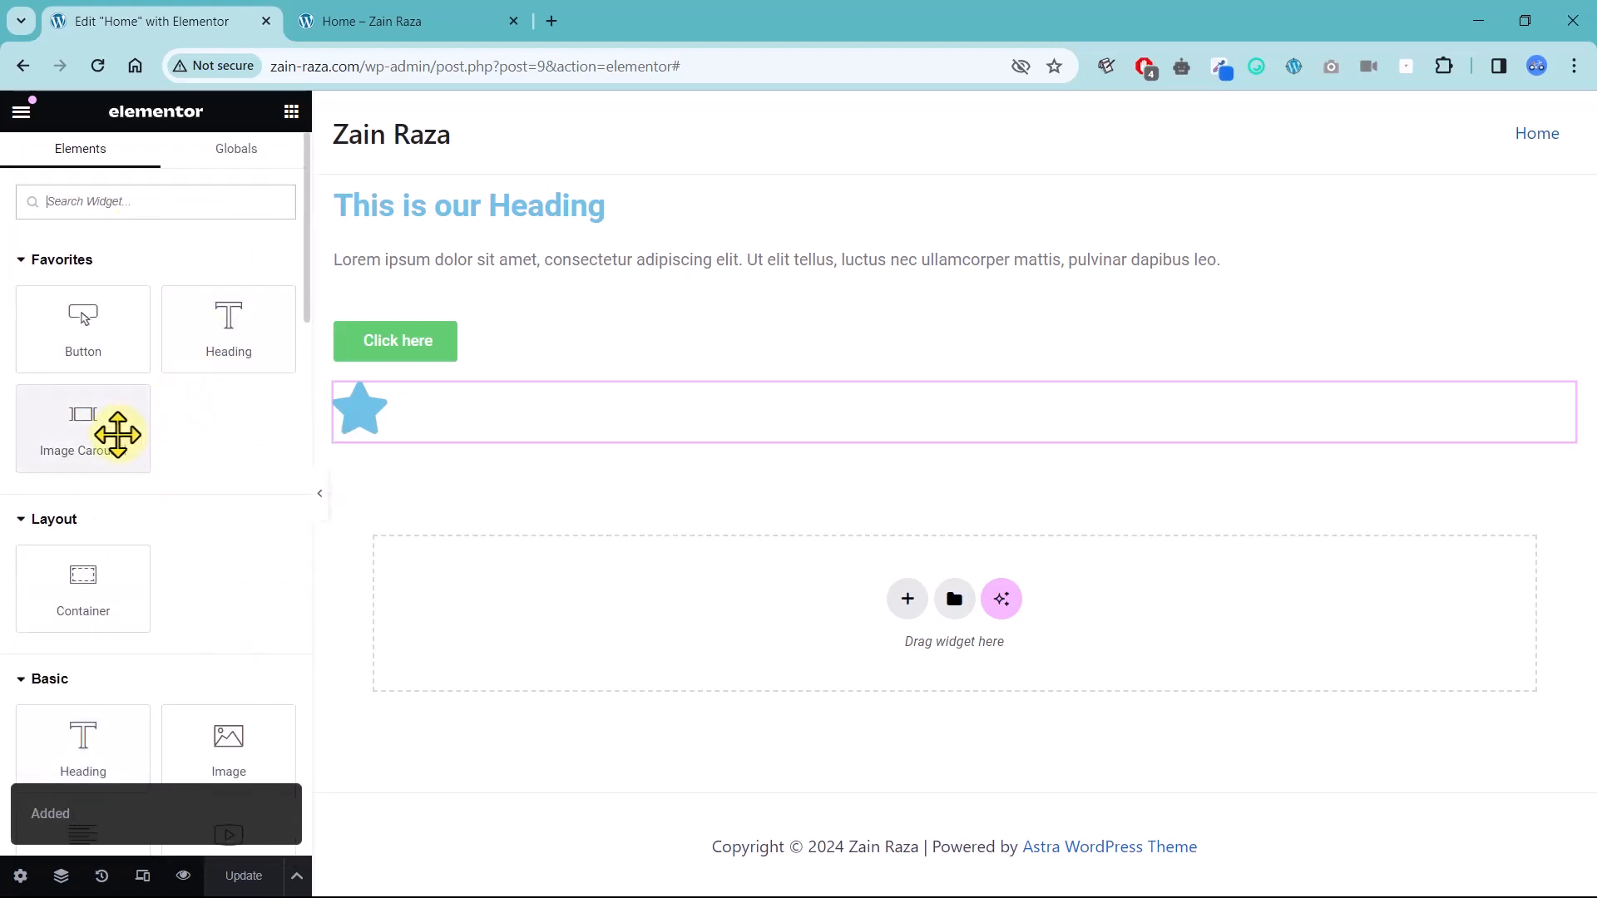
Collapse the Favorites, Layout and Basic widget groups.
{"action": "scroll", "coordinate": [167, 495], "scroll_direction": "down", "scroll_amount": 5}
{"action": "scroll", "coordinate": [167, 499], "scroll_direction": "up", "scroll_amount": 5}
{"action": "left_click", "coordinate": [50, 260]}
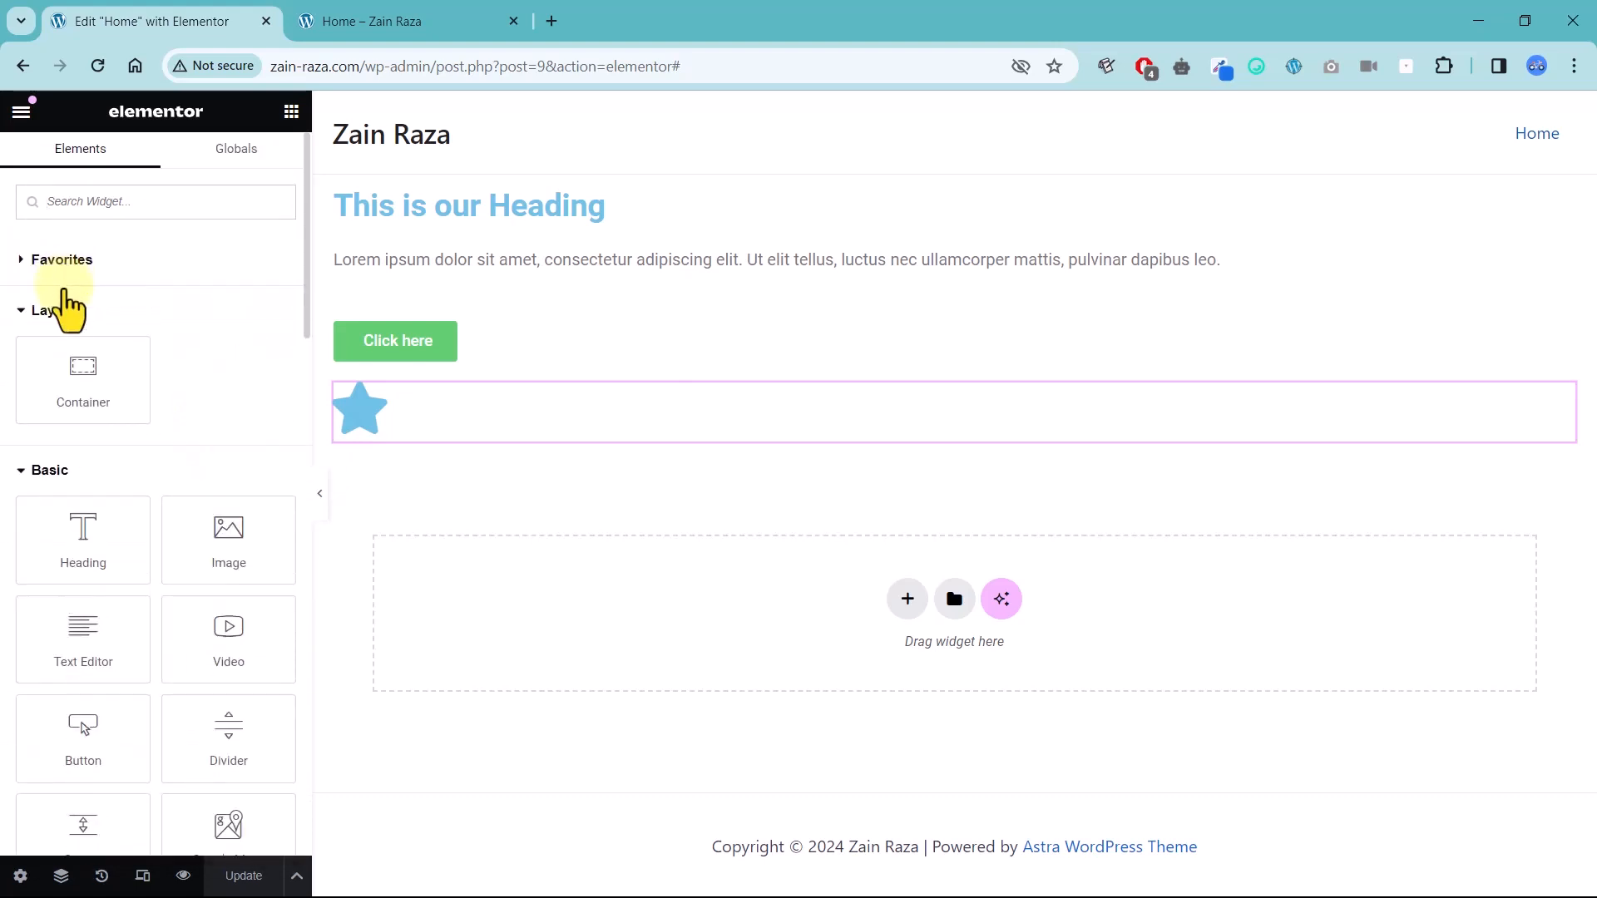
{"action": "left_click", "coordinate": [64, 304]}
{"action": "left_click", "coordinate": [52, 362]}
Examine the remaining General widgets and the contents of the Site group, and collapse the Site group again.
{"action": "scroll", "coordinate": [119, 489], "scroll_direction": "down", "scroll_amount": 5}
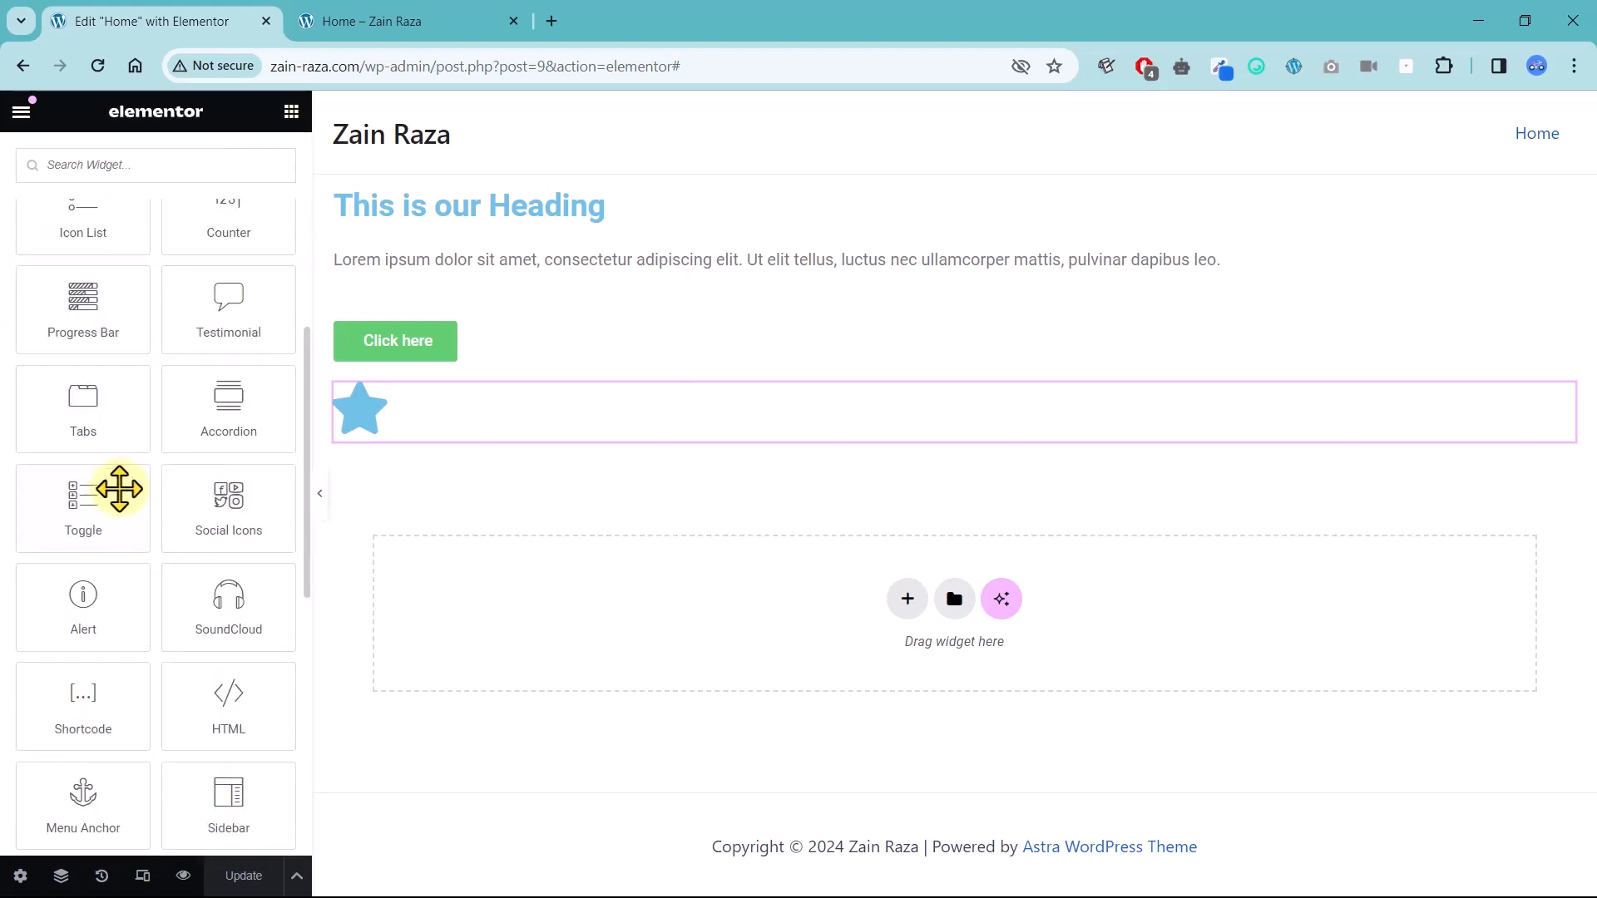
{"action": "scroll", "coordinate": [161, 570], "scroll_direction": "down", "scroll_amount": 8}
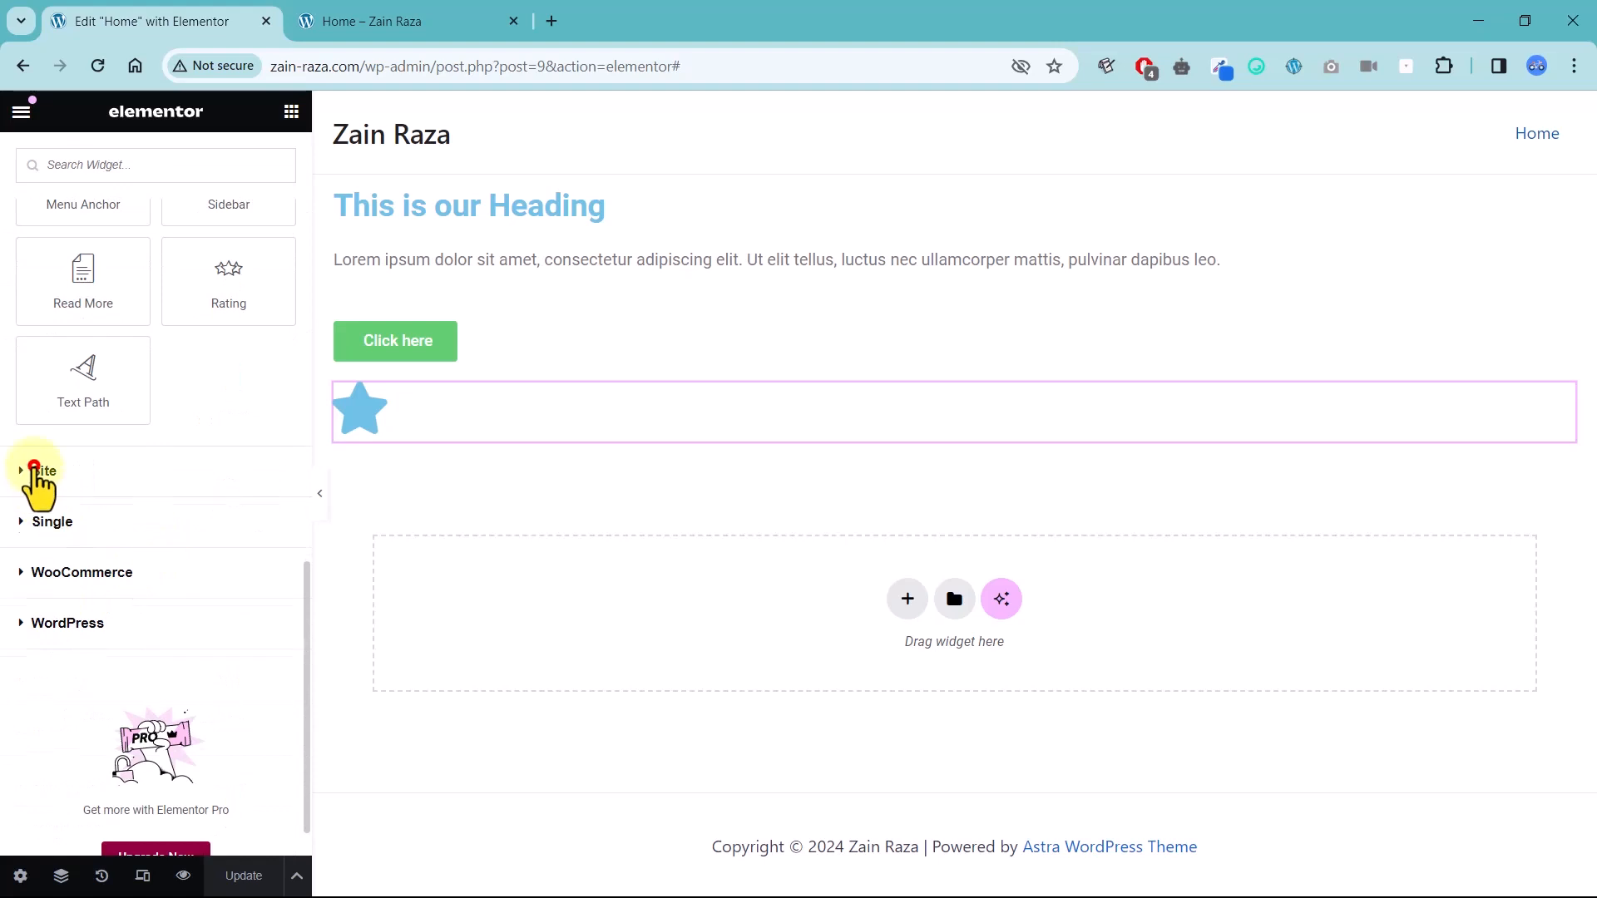
{"action": "left_click", "coordinate": [33, 469]}
{"action": "scroll", "coordinate": [36, 483], "scroll_direction": "down", "scroll_amount": 3}
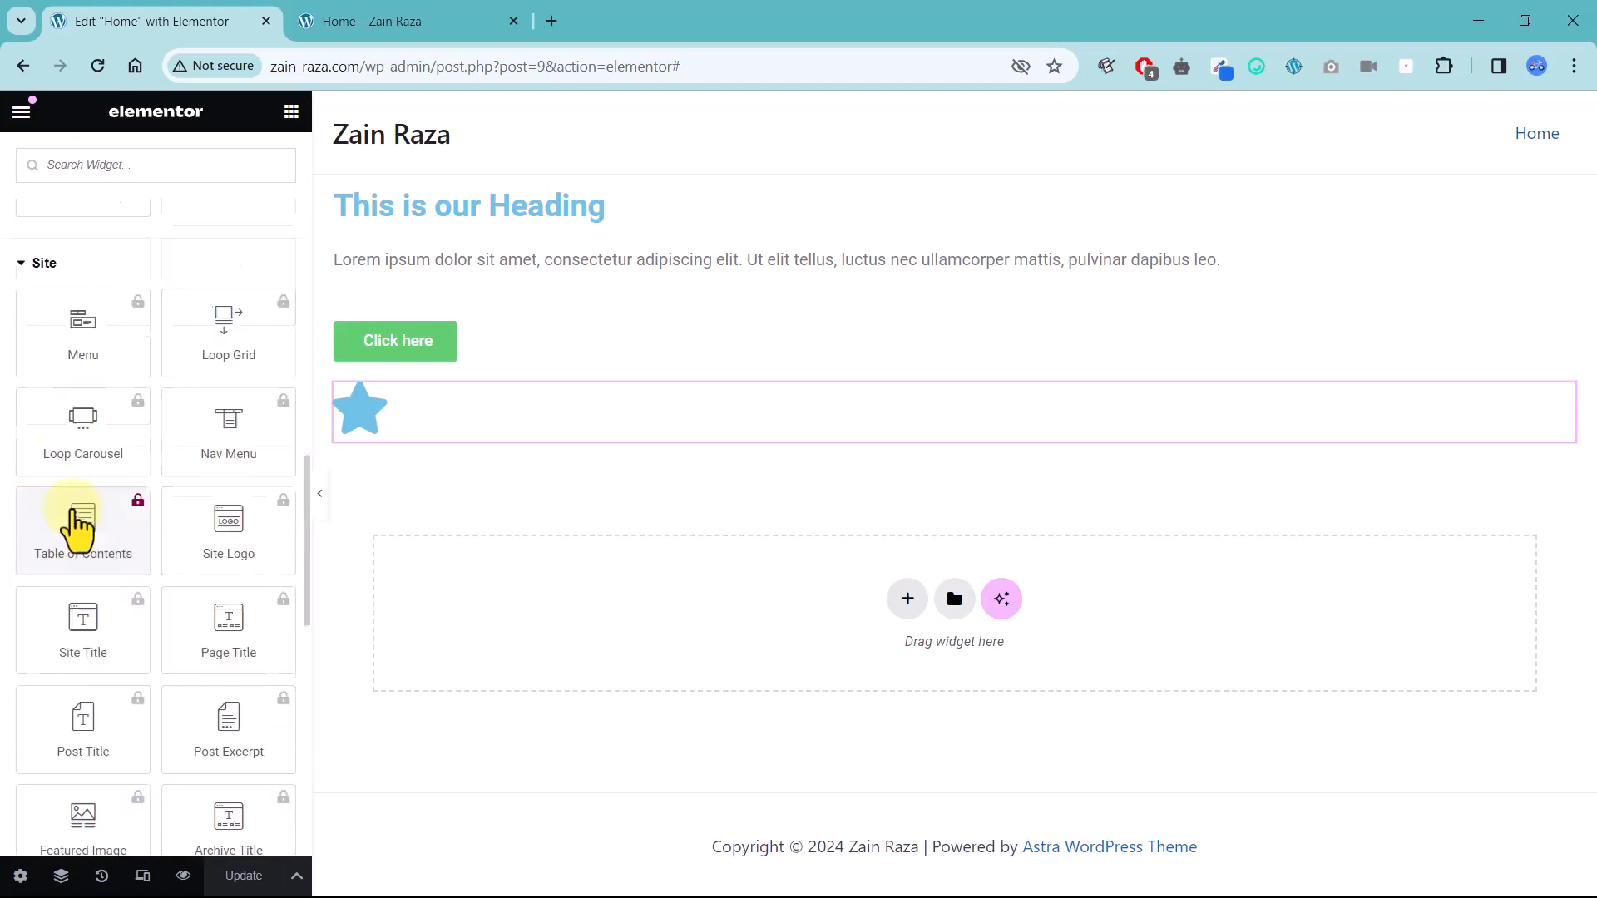
{"action": "left_click", "coordinate": [40, 264]}
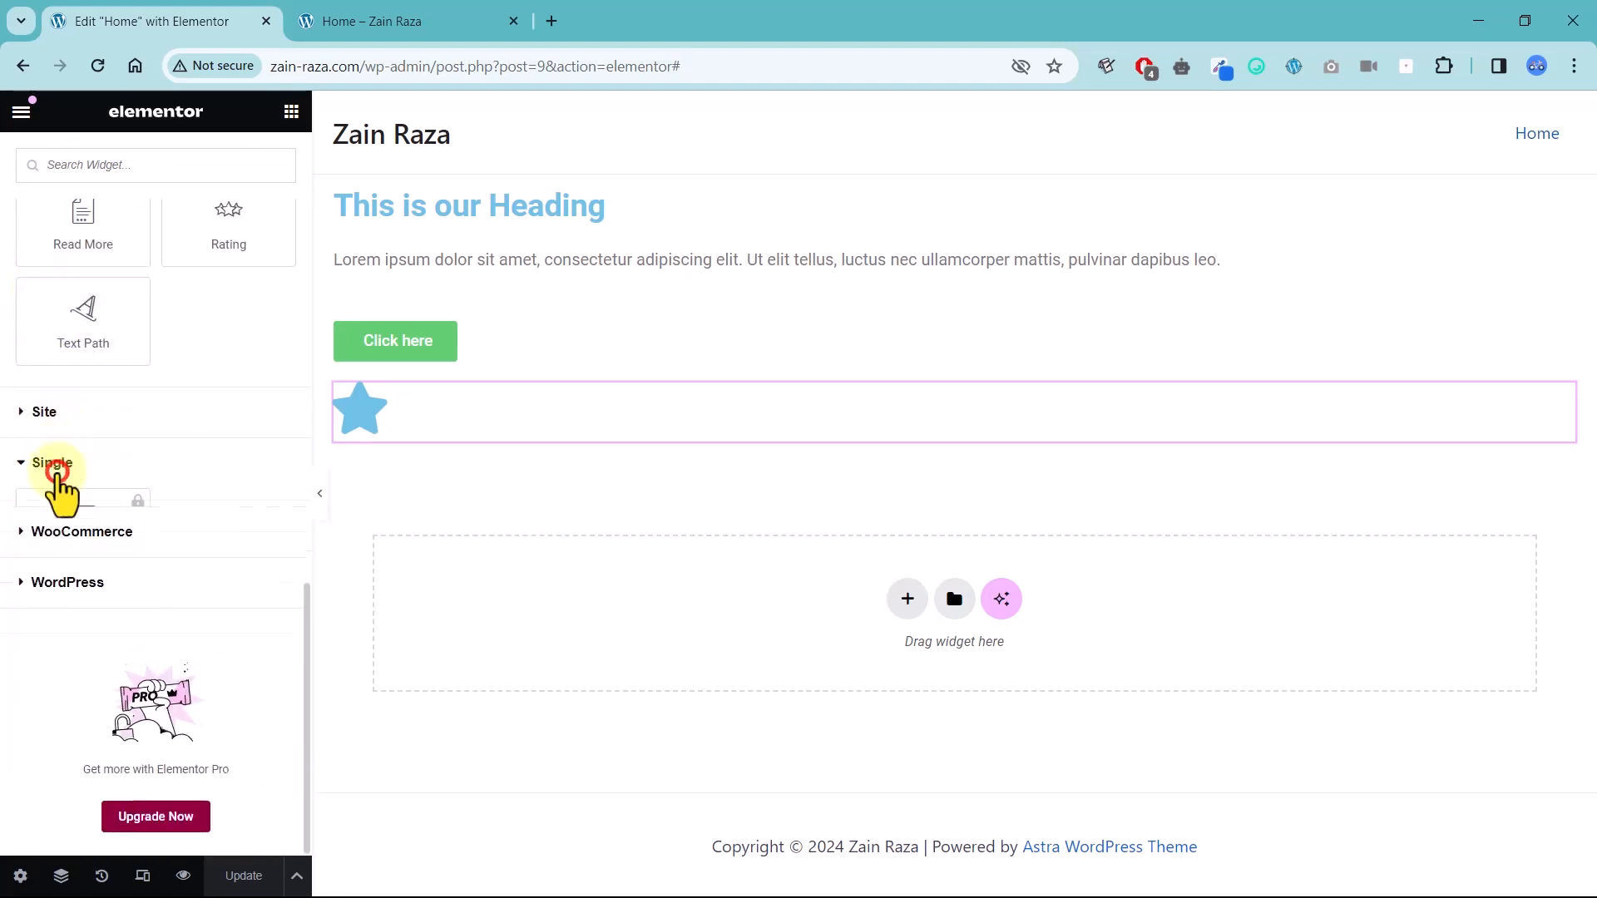
Examine the widgets in the Single and WooCommerce groups, collapsing each group again.
{"action": "left_click", "coordinate": [52, 462]}
{"action": "left_click", "coordinate": [52, 463]}
{"action": "left_click", "coordinate": [61, 514]}
{"action": "scroll", "coordinate": [143, 574], "scroll_direction": "down", "scroll_amount": 3}
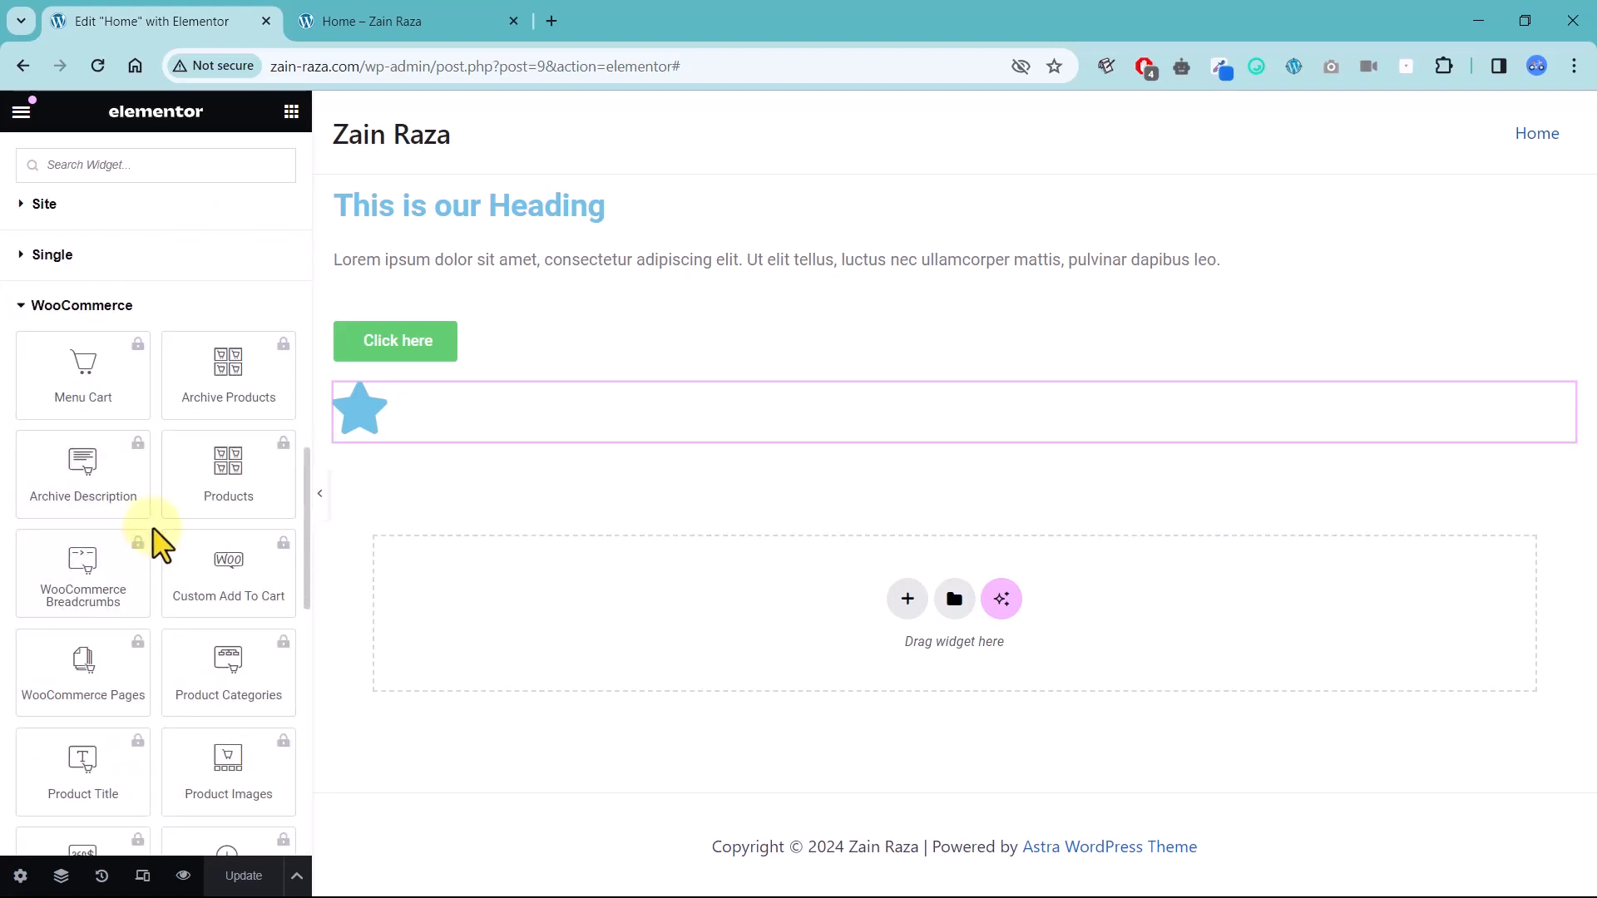
{"action": "scroll", "coordinate": [125, 507], "scroll_direction": "up", "scroll_amount": 1}
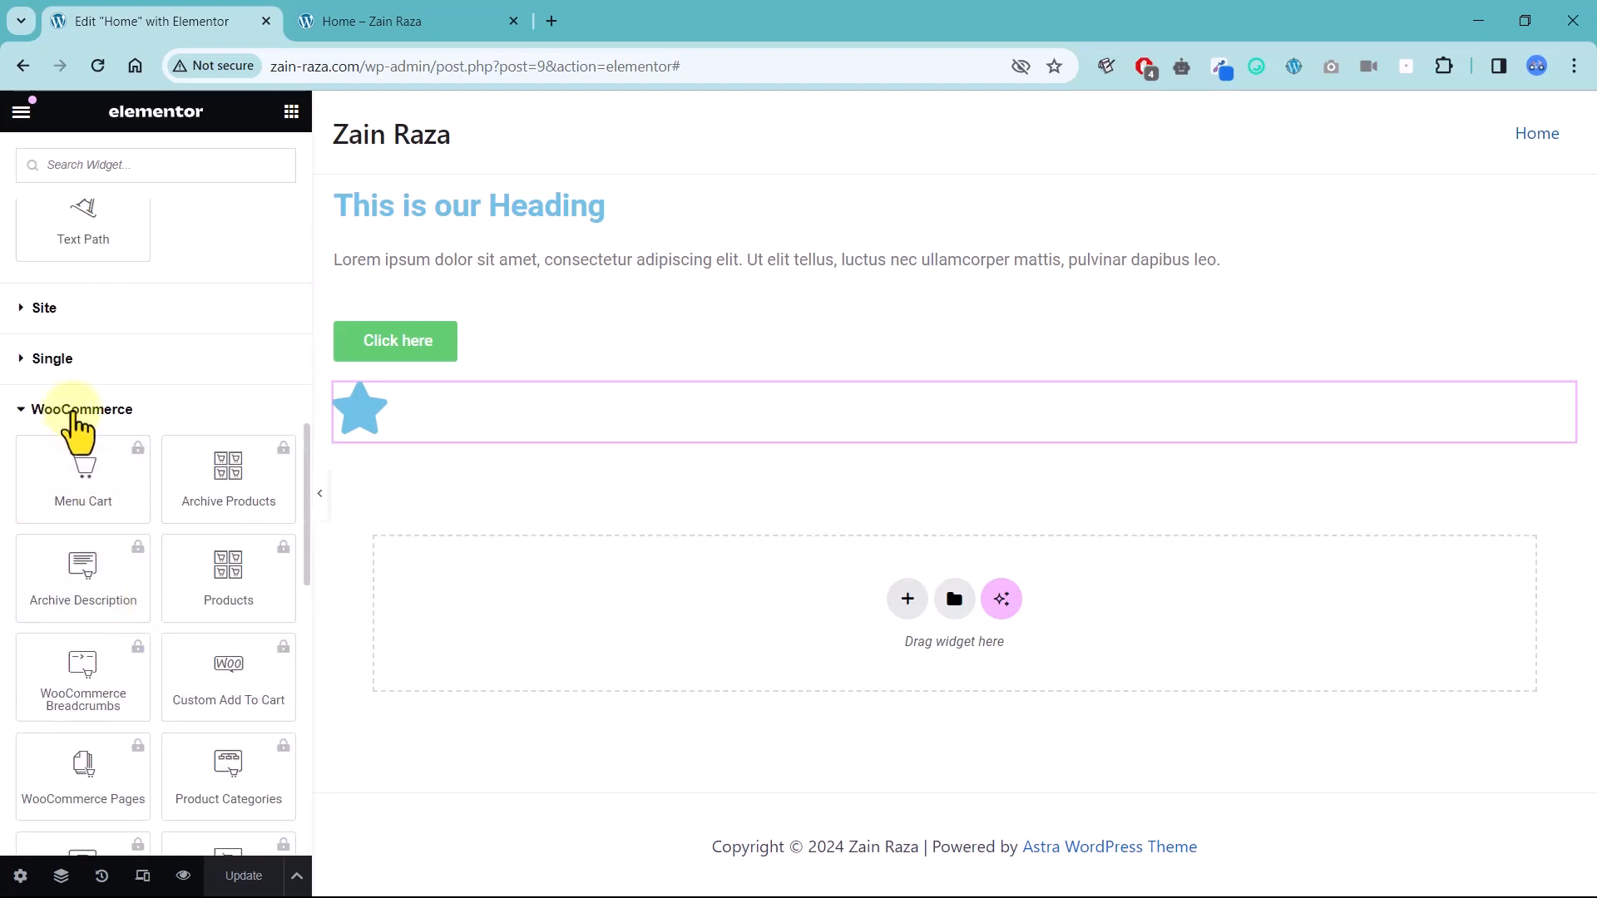
{"action": "left_click", "coordinate": [73, 409]}
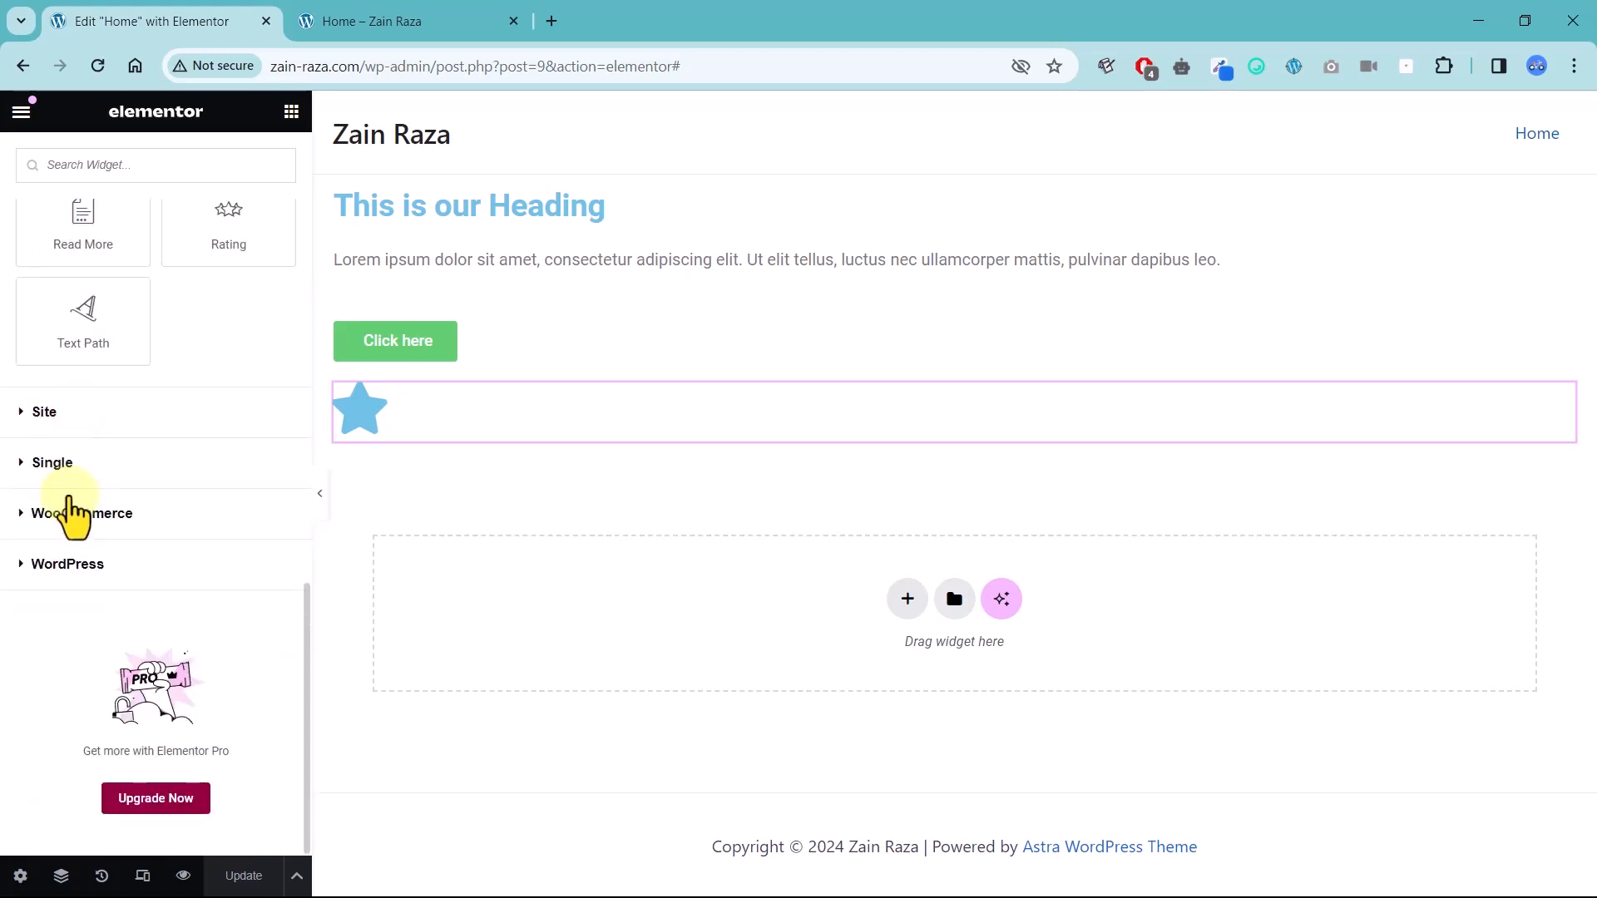
Expand the WordPress group to view its widgets, keeping the WooCommerce, Single and Site groups collapsed.
{"action": "left_click", "coordinate": [64, 564]}
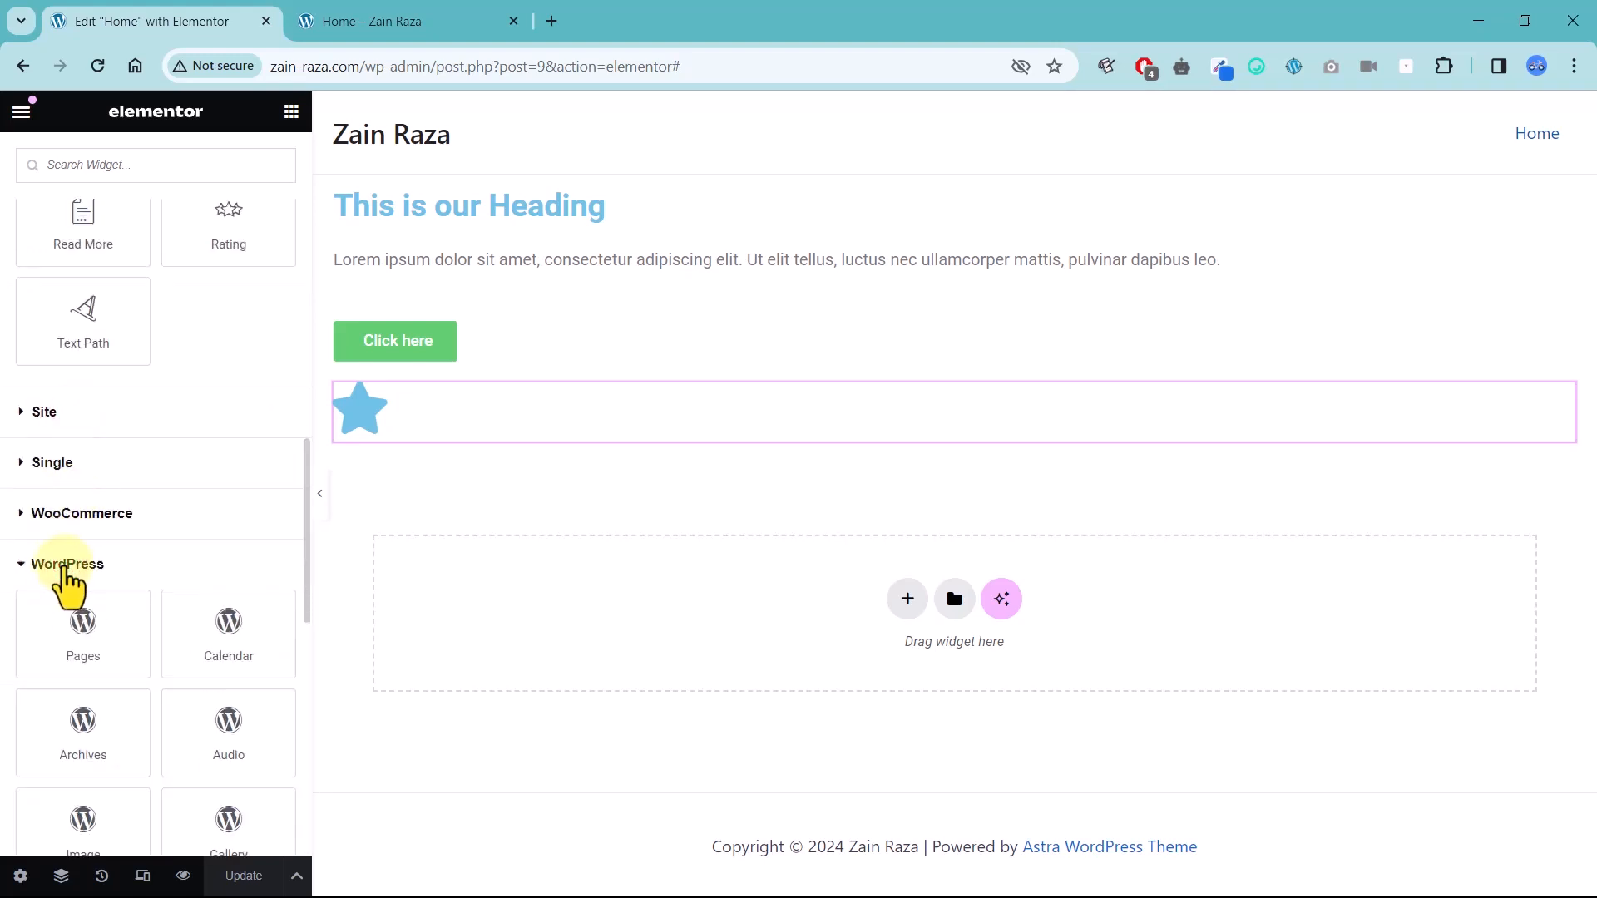
{"action": "left_click", "coordinate": [74, 513]}
{"action": "left_click", "coordinate": [53, 463]}
{"action": "left_click", "coordinate": [44, 412]}
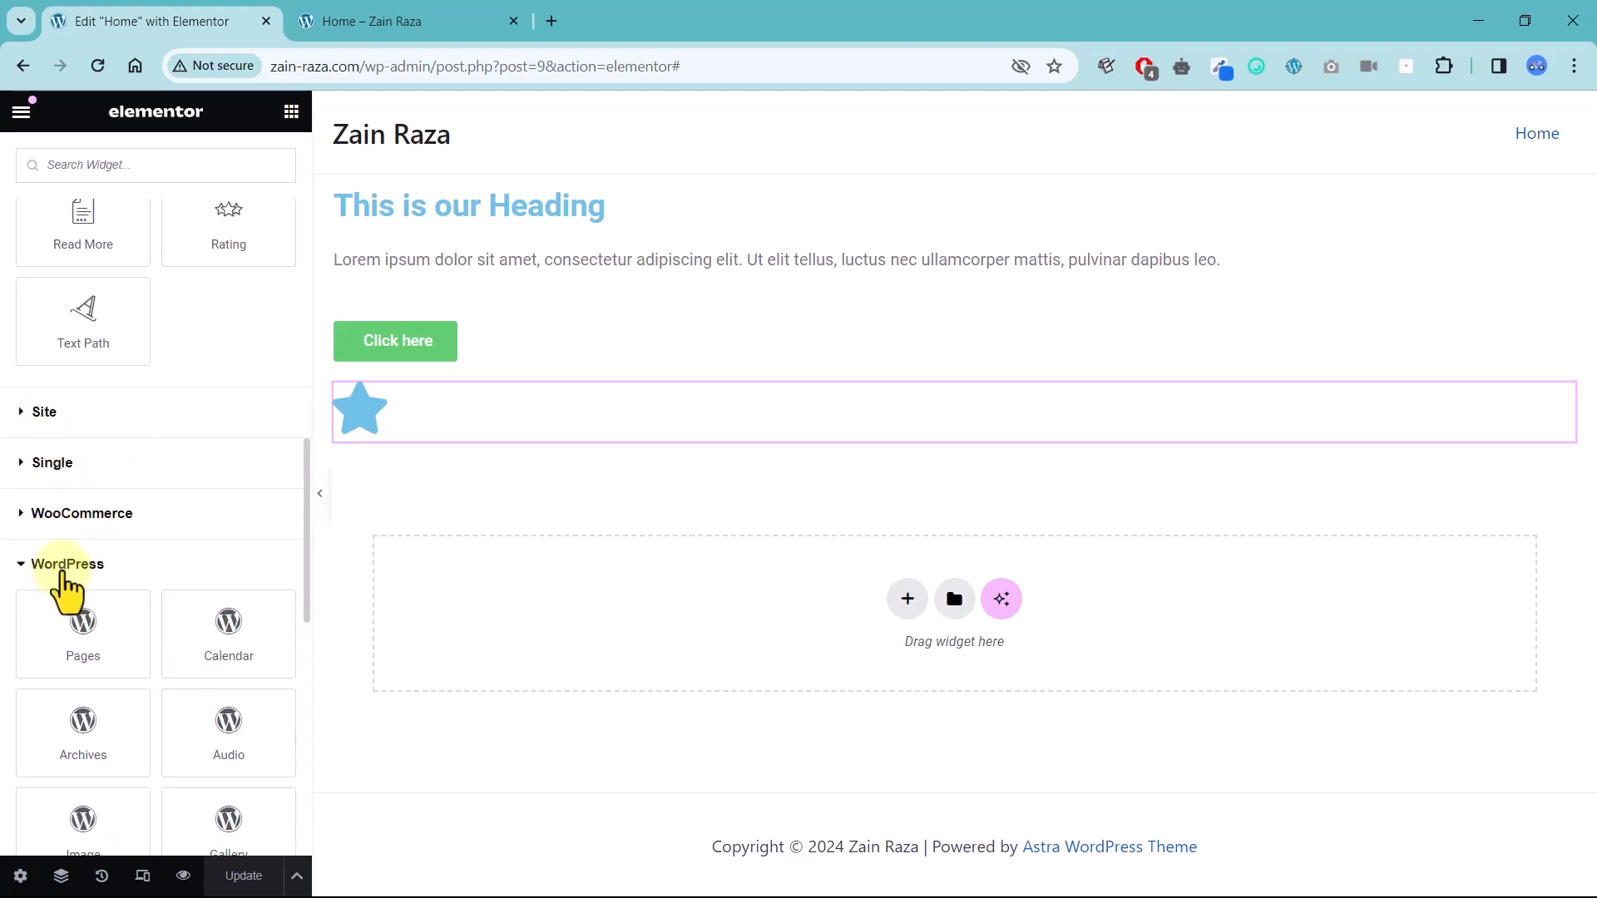
Collapse the WordPress widget group, expand the Basic group, and look through the Basic and General widgets.
{"action": "left_click", "coordinate": [62, 564]}
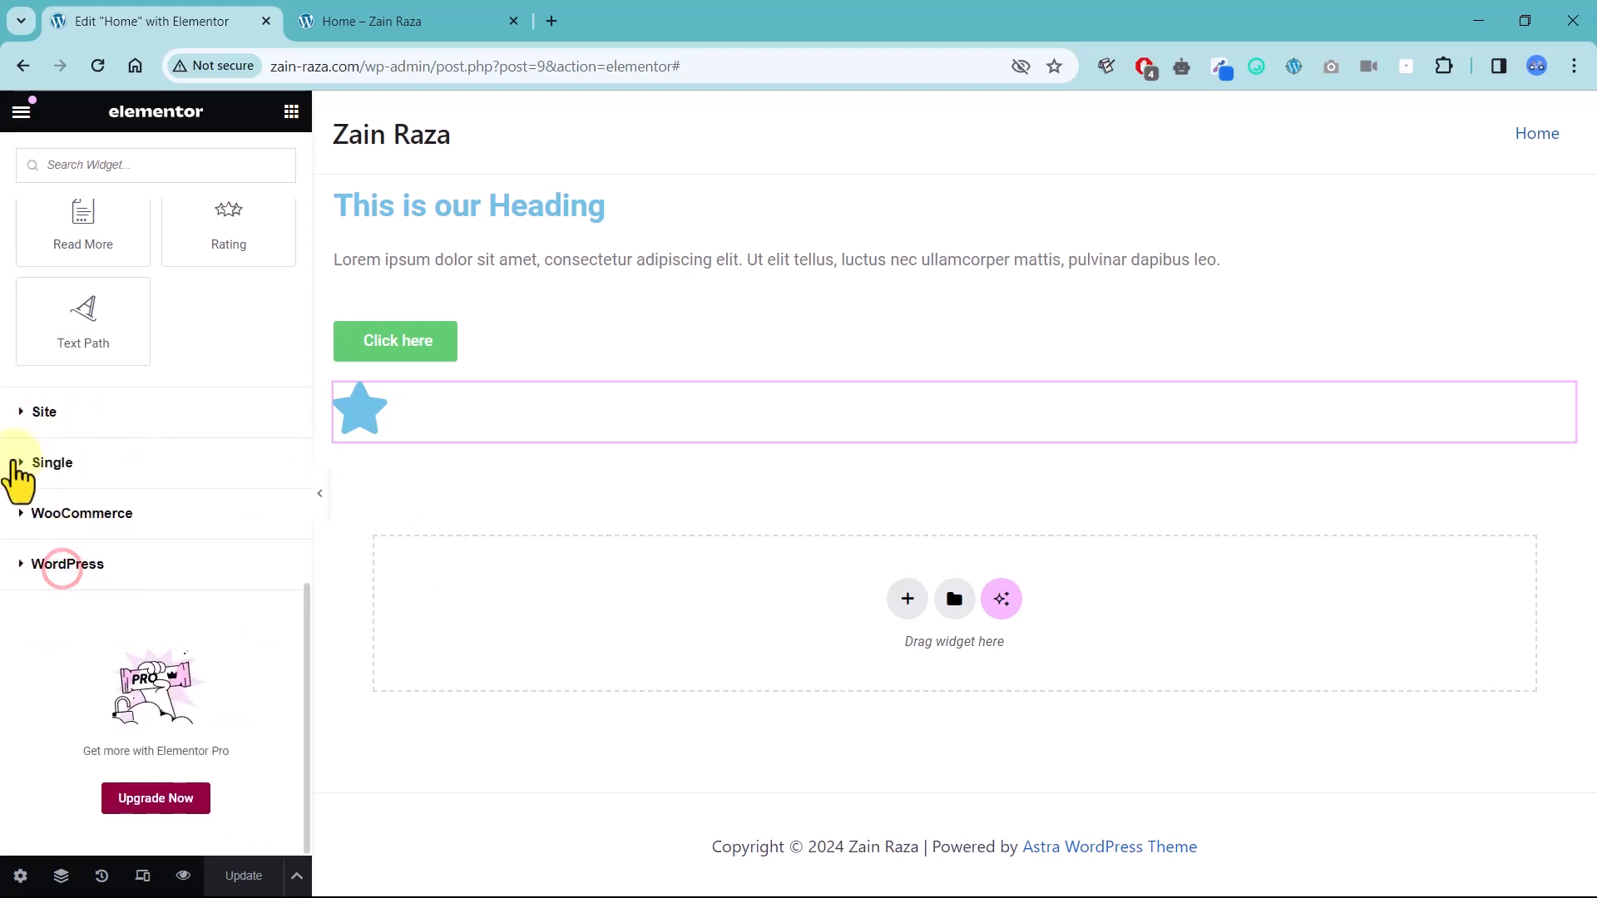
{"action": "scroll", "coordinate": [83, 499], "scroll_direction": "up", "scroll_amount": 15}
{"action": "left_click", "coordinate": [50, 361]}
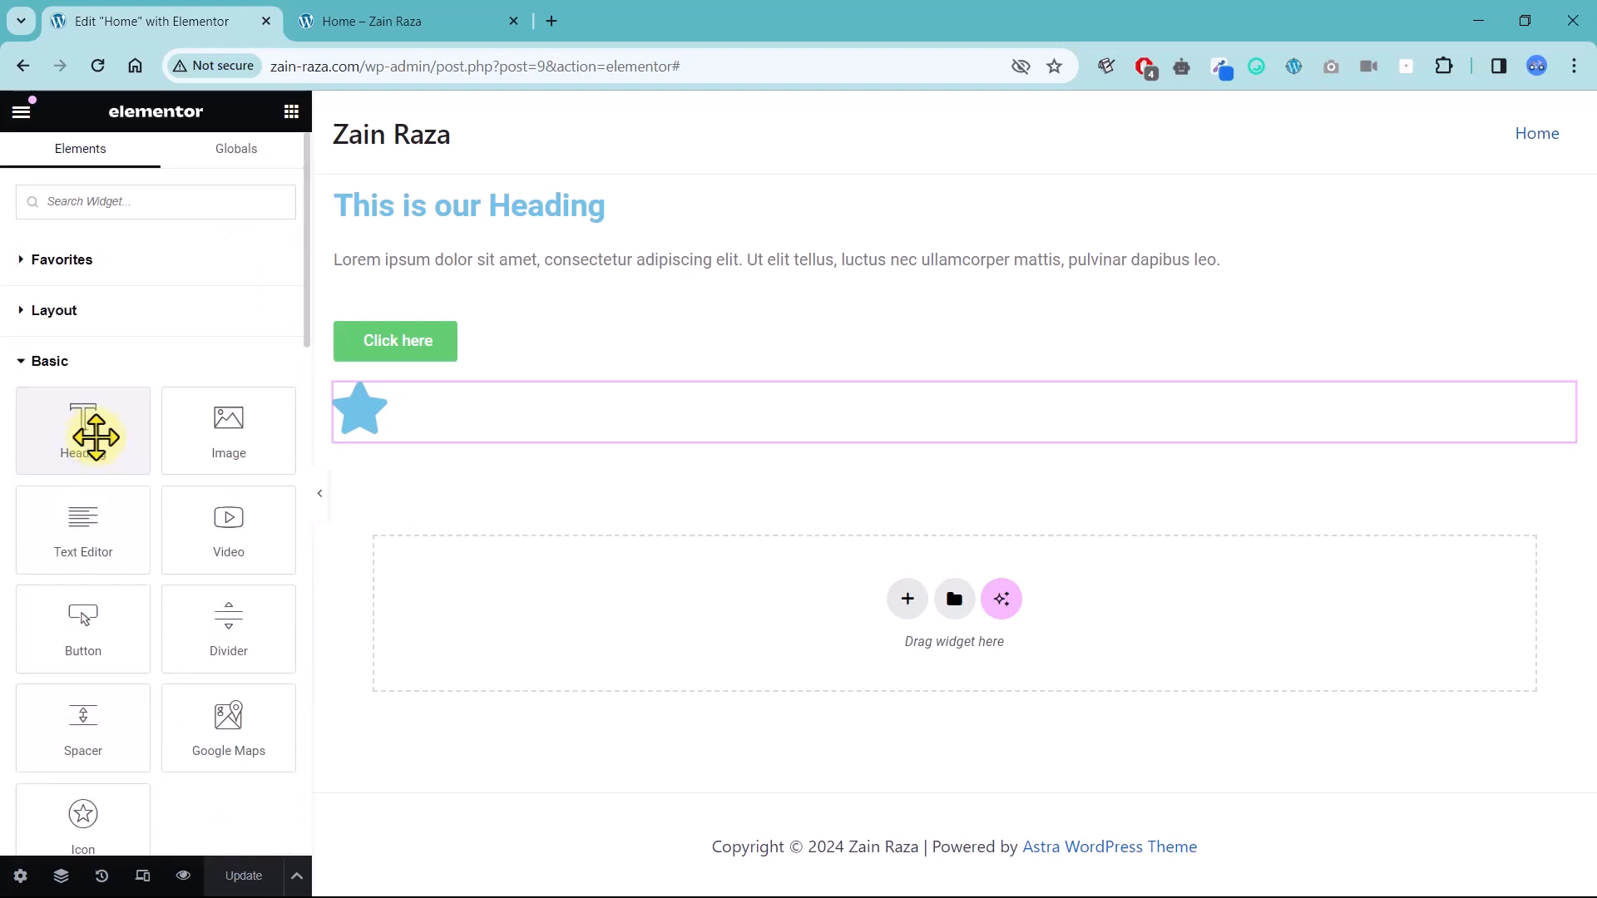
{"action": "scroll", "coordinate": [143, 523], "scroll_direction": "down", "scroll_amount": 2}
{"action": "scroll", "coordinate": [153, 532], "scroll_direction": "down", "scroll_amount": 10}
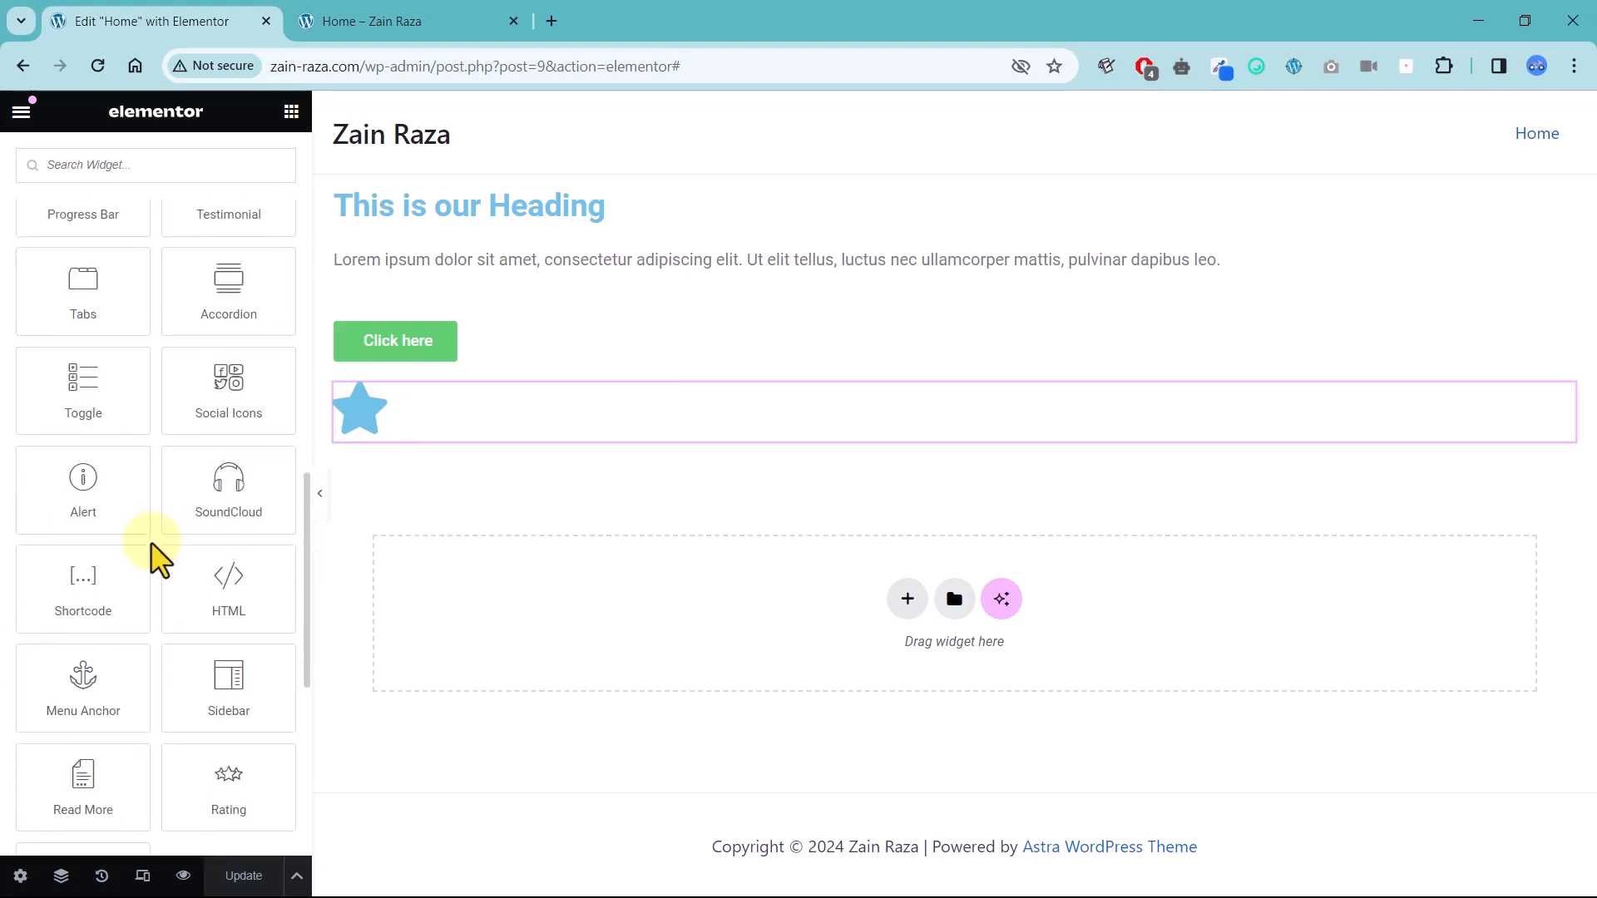
{"action": "scroll", "coordinate": [158, 553], "scroll_direction": "up", "scroll_amount": 12}
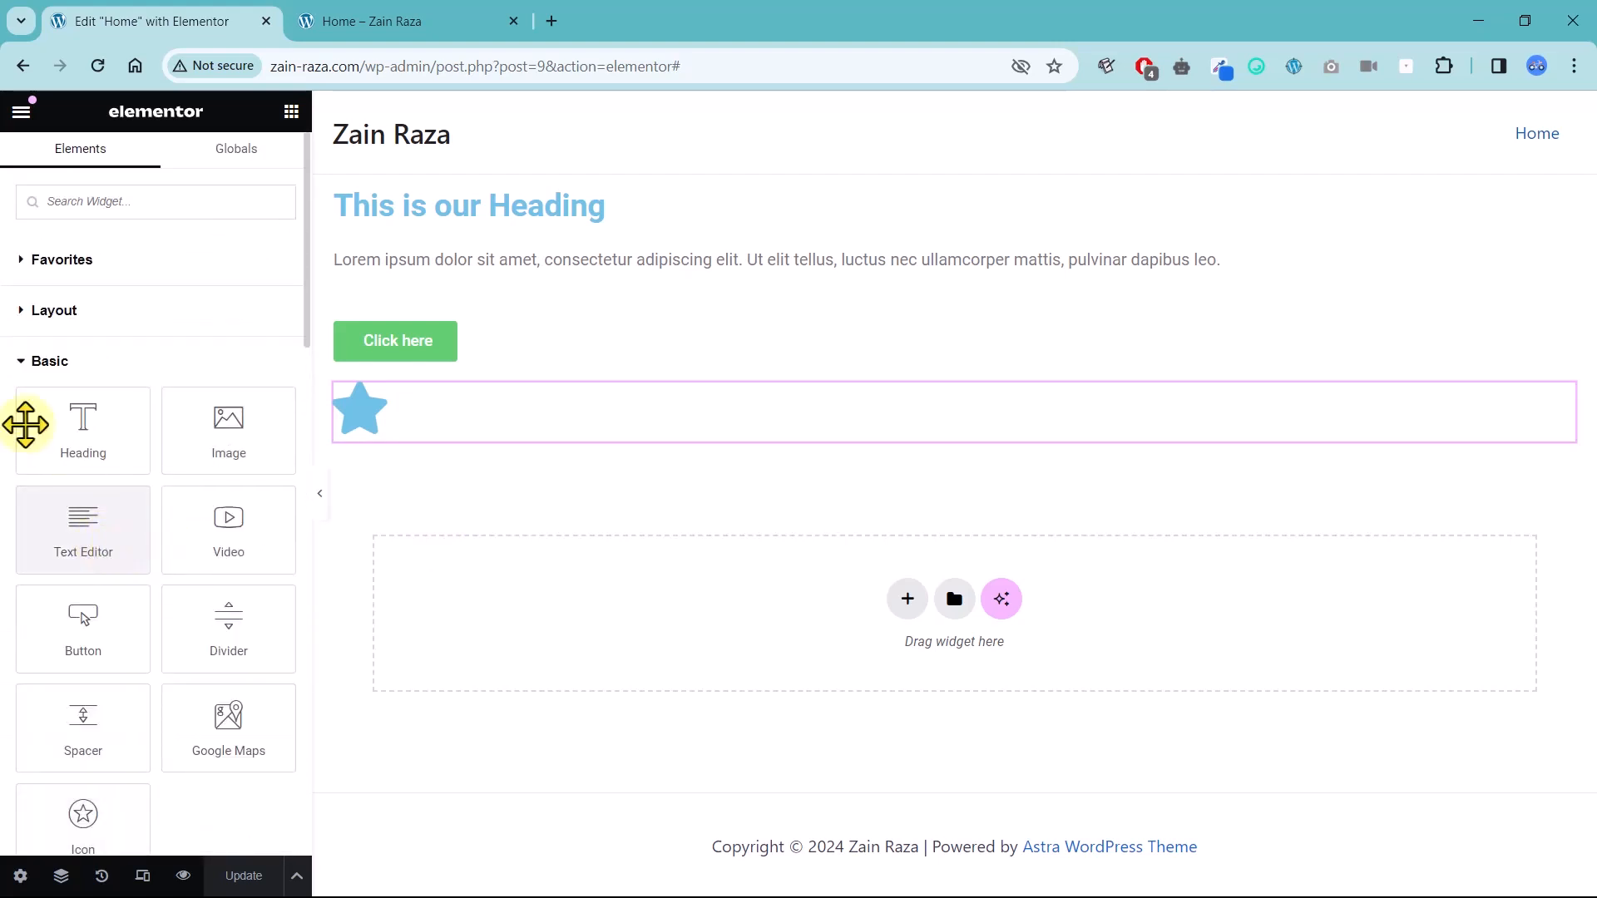
Expand the Favorites group and remove the Button, Heading and Image Carousel widgets from it.
{"action": "left_click", "coordinate": [37, 268]}
{"action": "right_click", "coordinate": [74, 334]}
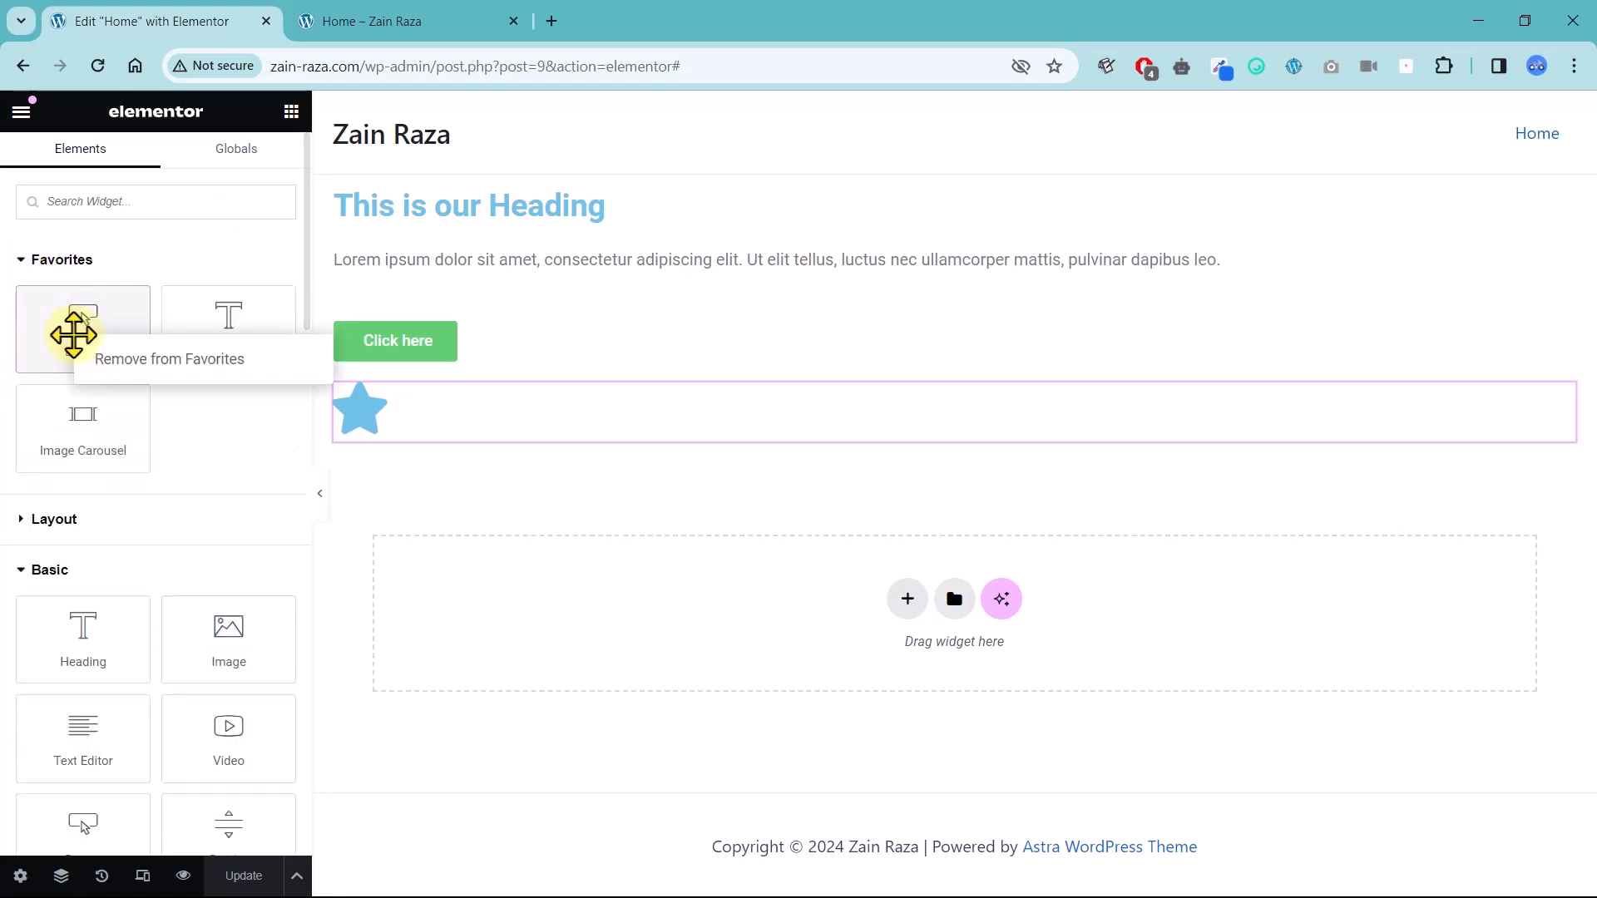
{"action": "left_click", "coordinate": [158, 360]}
{"action": "right_click", "coordinate": [104, 343]}
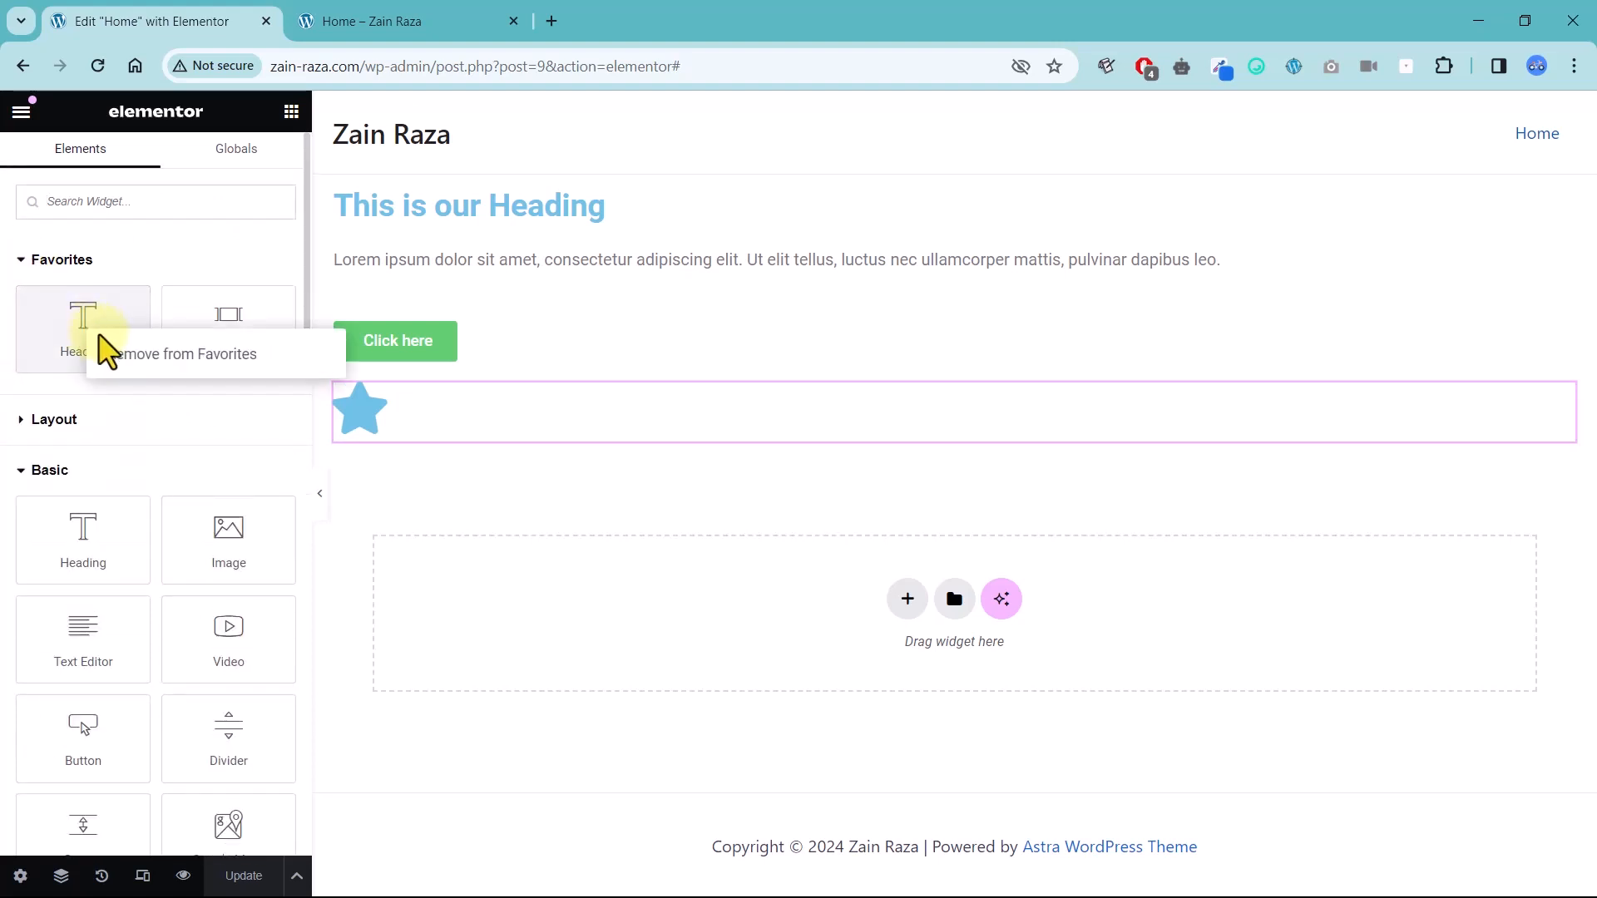
{"action": "left_click", "coordinate": [120, 354]}
{"action": "left_click", "coordinate": [103, 353]}
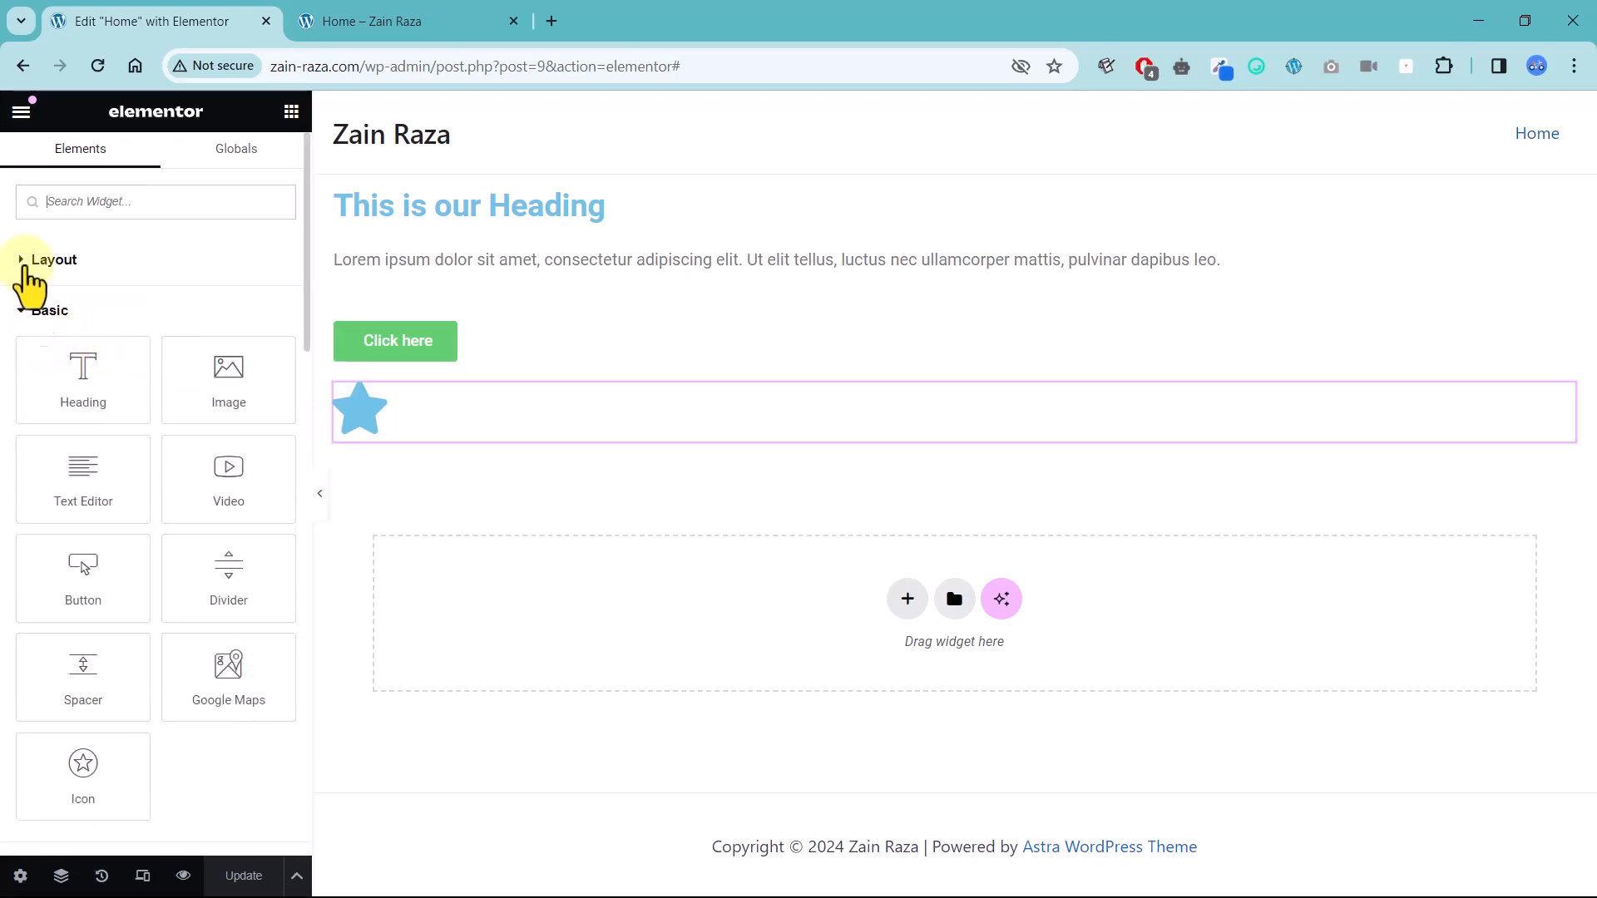
Expand the Layout group and add a Divider widget between the paragraph text and the "Click here" button.
{"action": "left_click", "coordinate": [37, 262]}
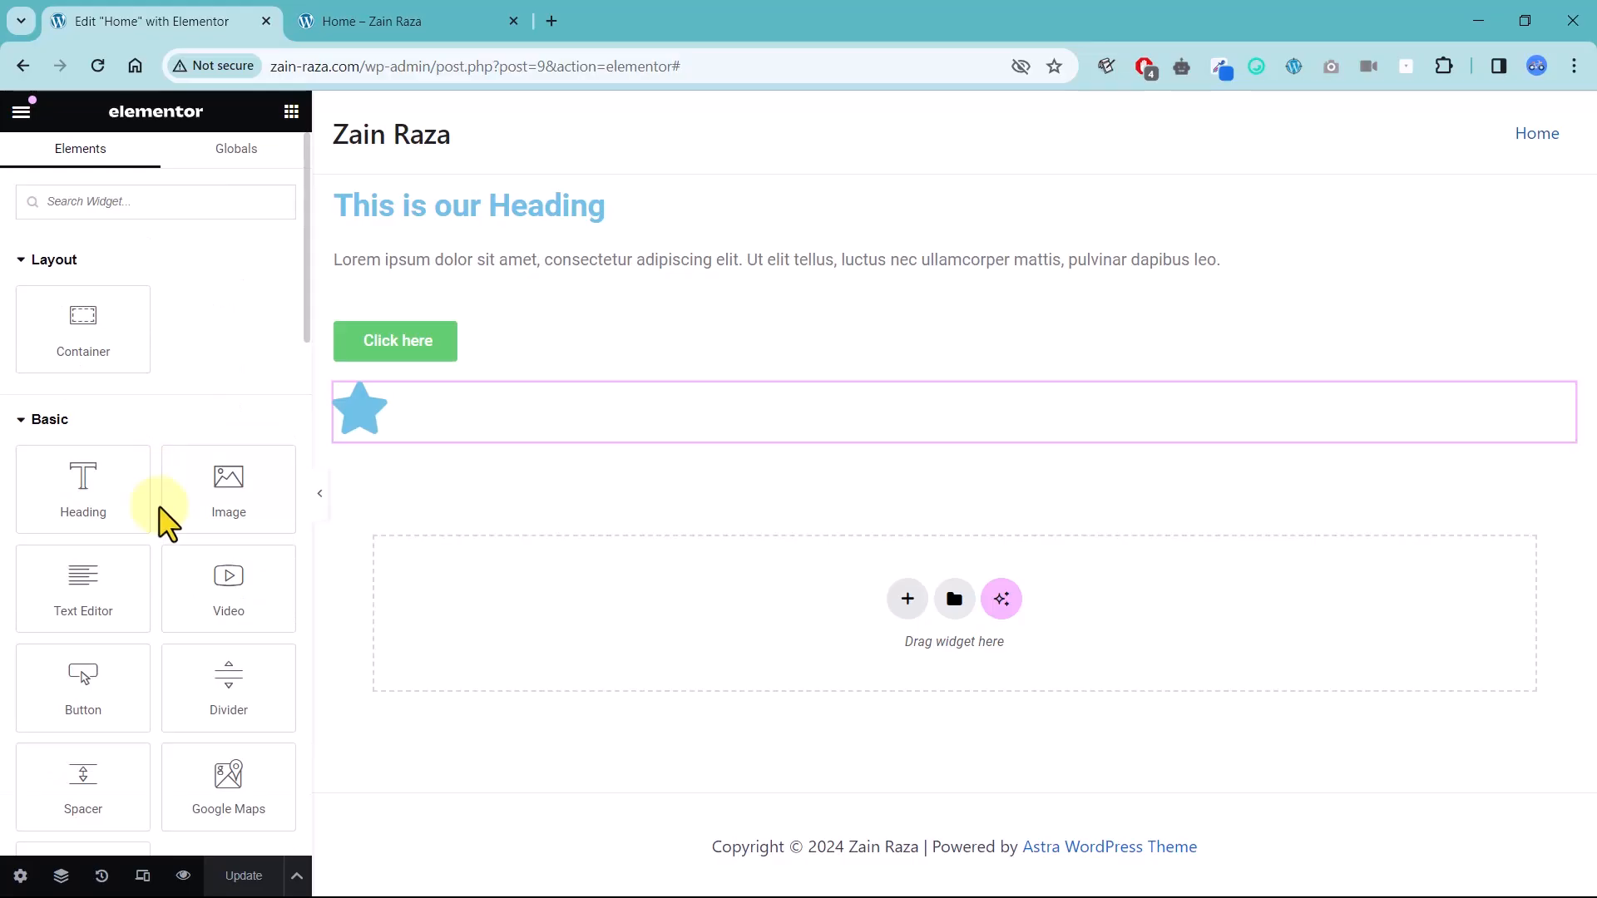
{"action": "scroll", "coordinate": [160, 517], "scroll_direction": "down", "scroll_amount": 2}
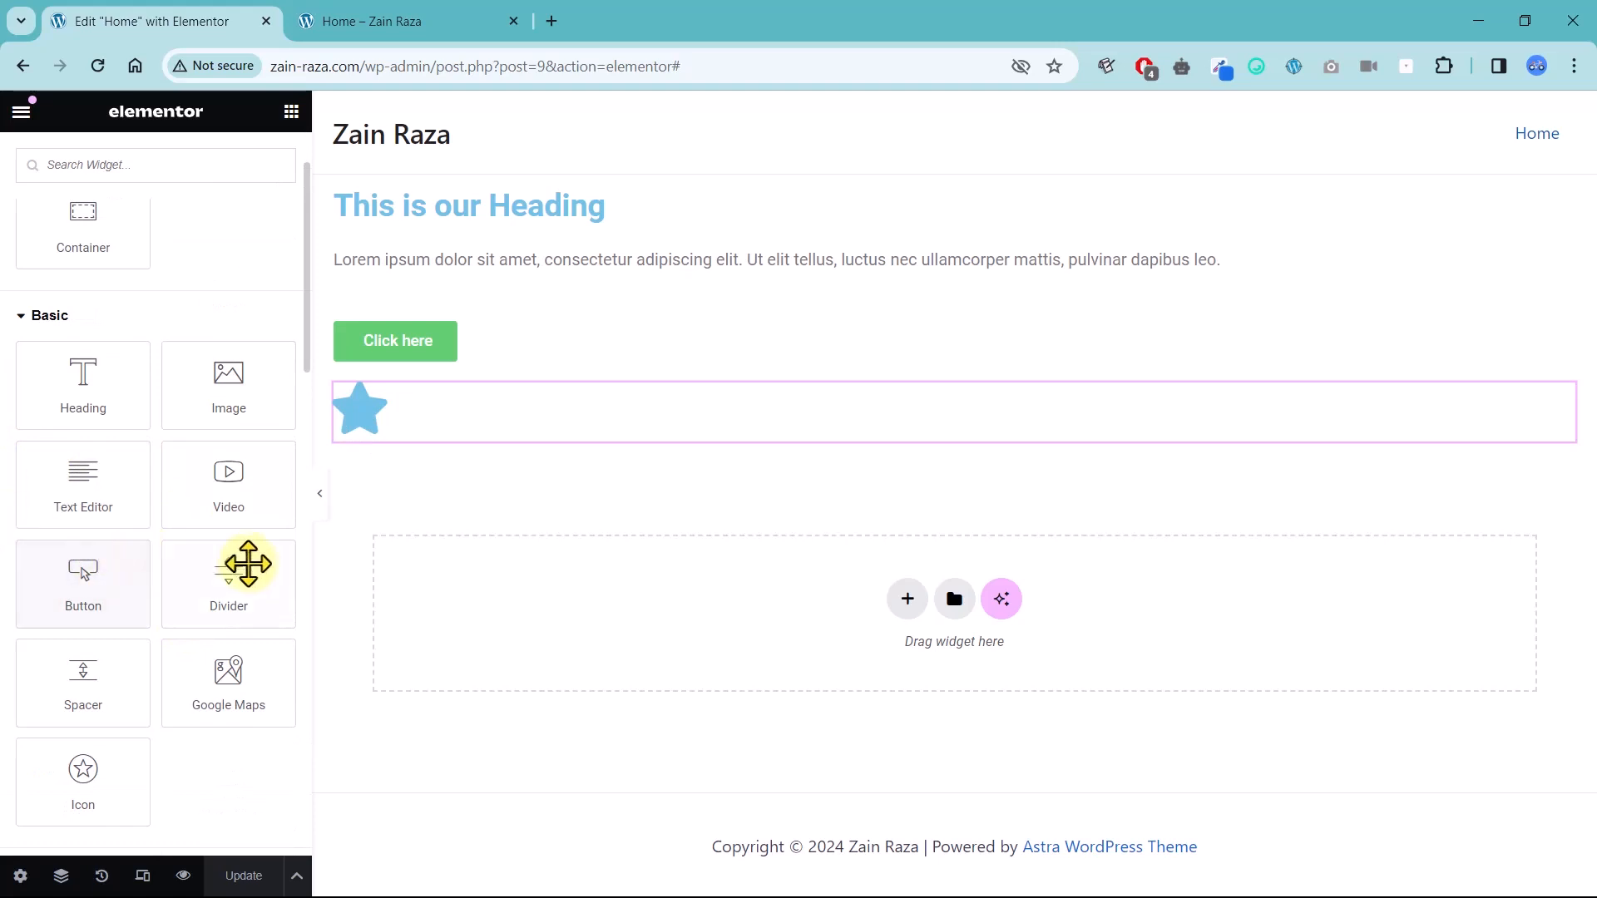
{"action": "left_click_drag", "start_coordinate": [248, 564], "coordinate": [457, 309]}
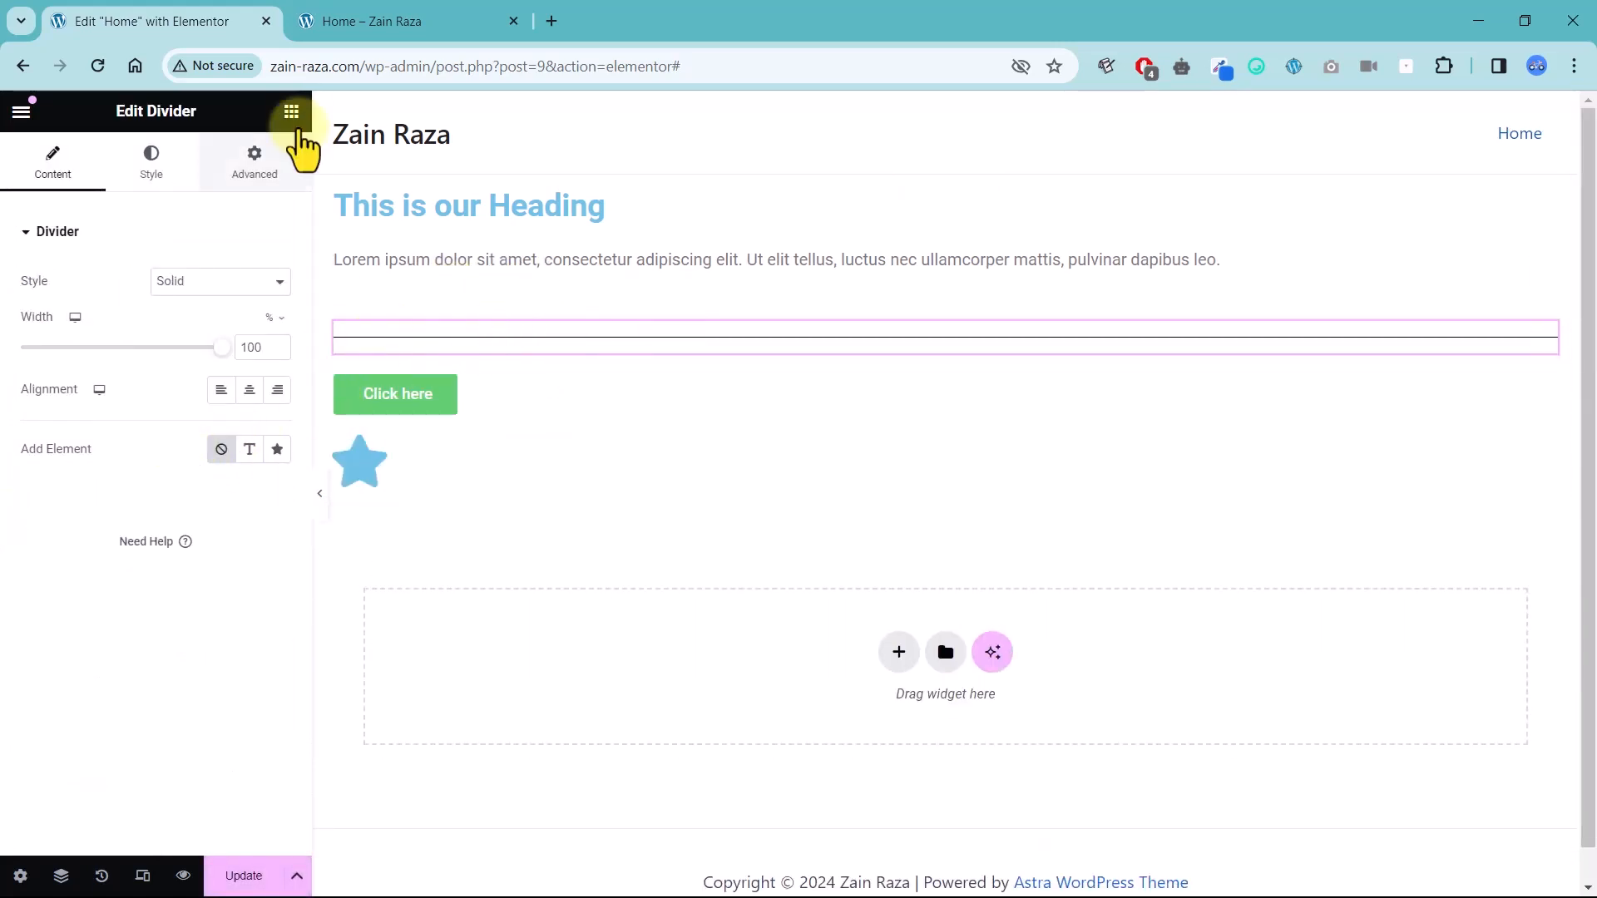
Add an Image widget between the divider and the "Click here" button, and view its media library and file upload options without choosing an image.
{"action": "left_click", "coordinate": [291, 111]}
{"action": "left_click_drag", "start_coordinate": [228, 486], "coordinate": [588, 403]}
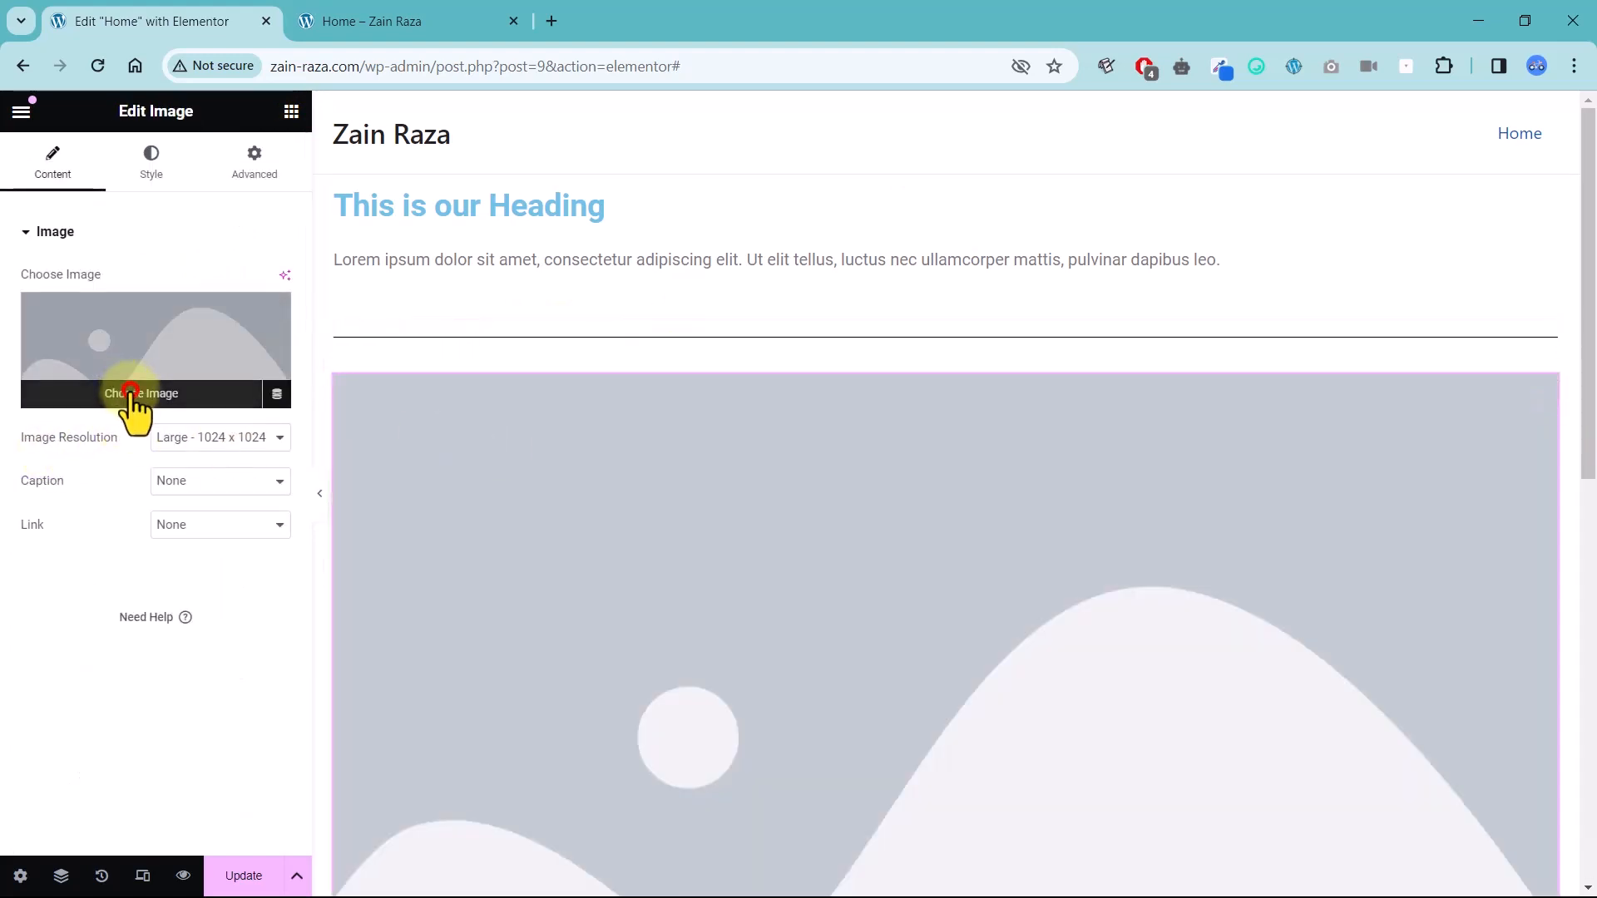
{"action": "left_click", "coordinate": [131, 394]}
{"action": "left_click", "coordinate": [379, 193]}
{"action": "left_click", "coordinate": [289, 205]}
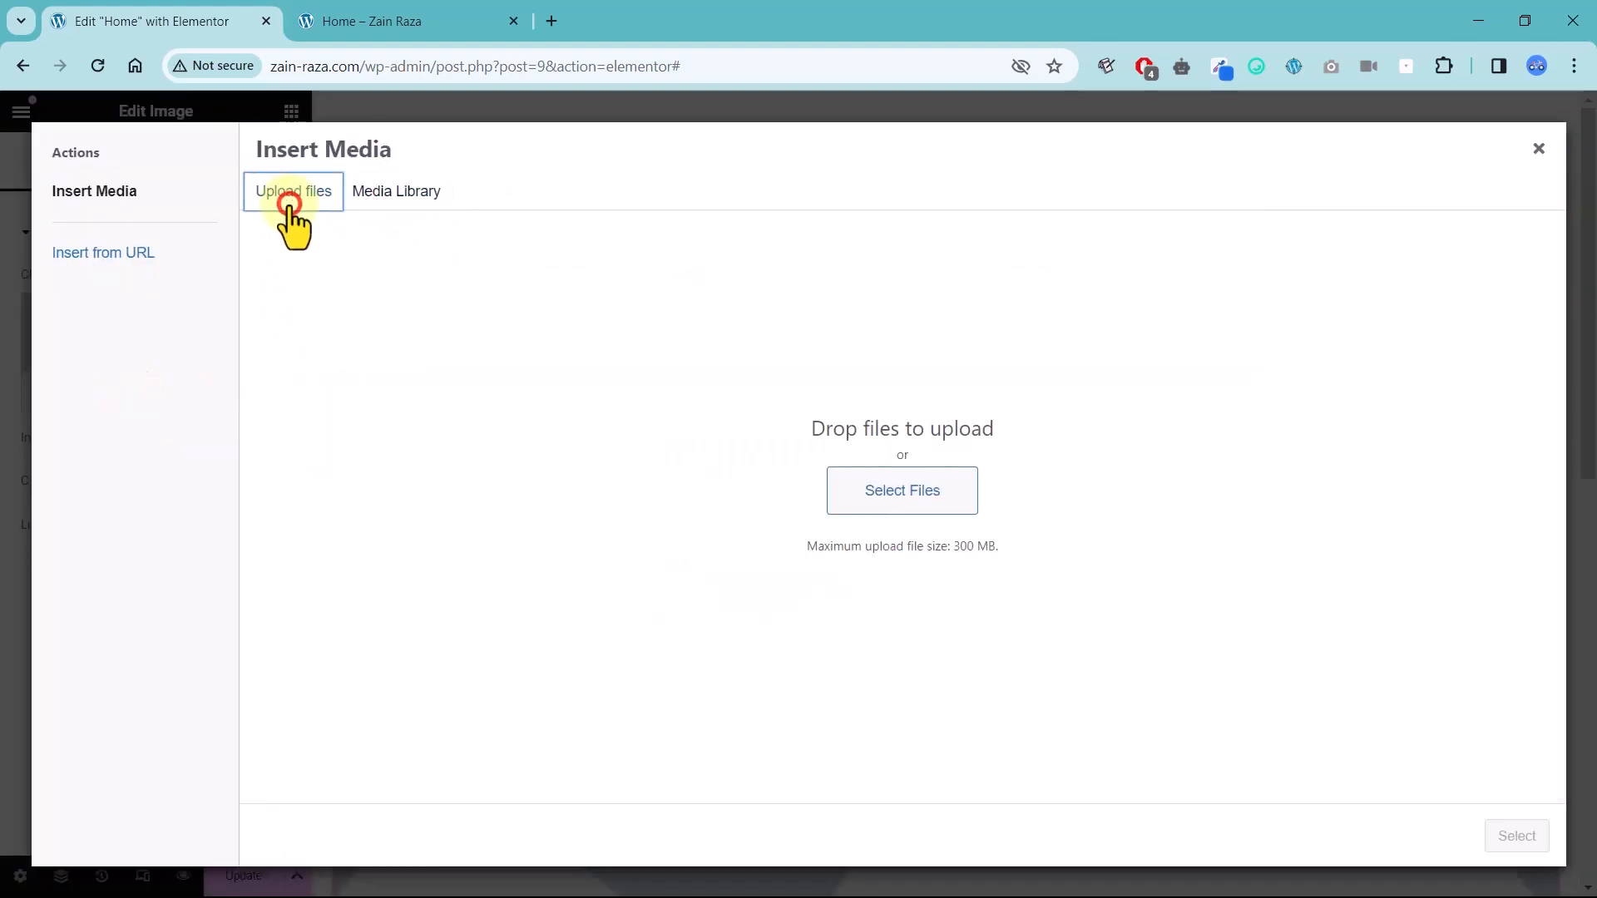
{"action": "left_click", "coordinate": [1539, 149]}
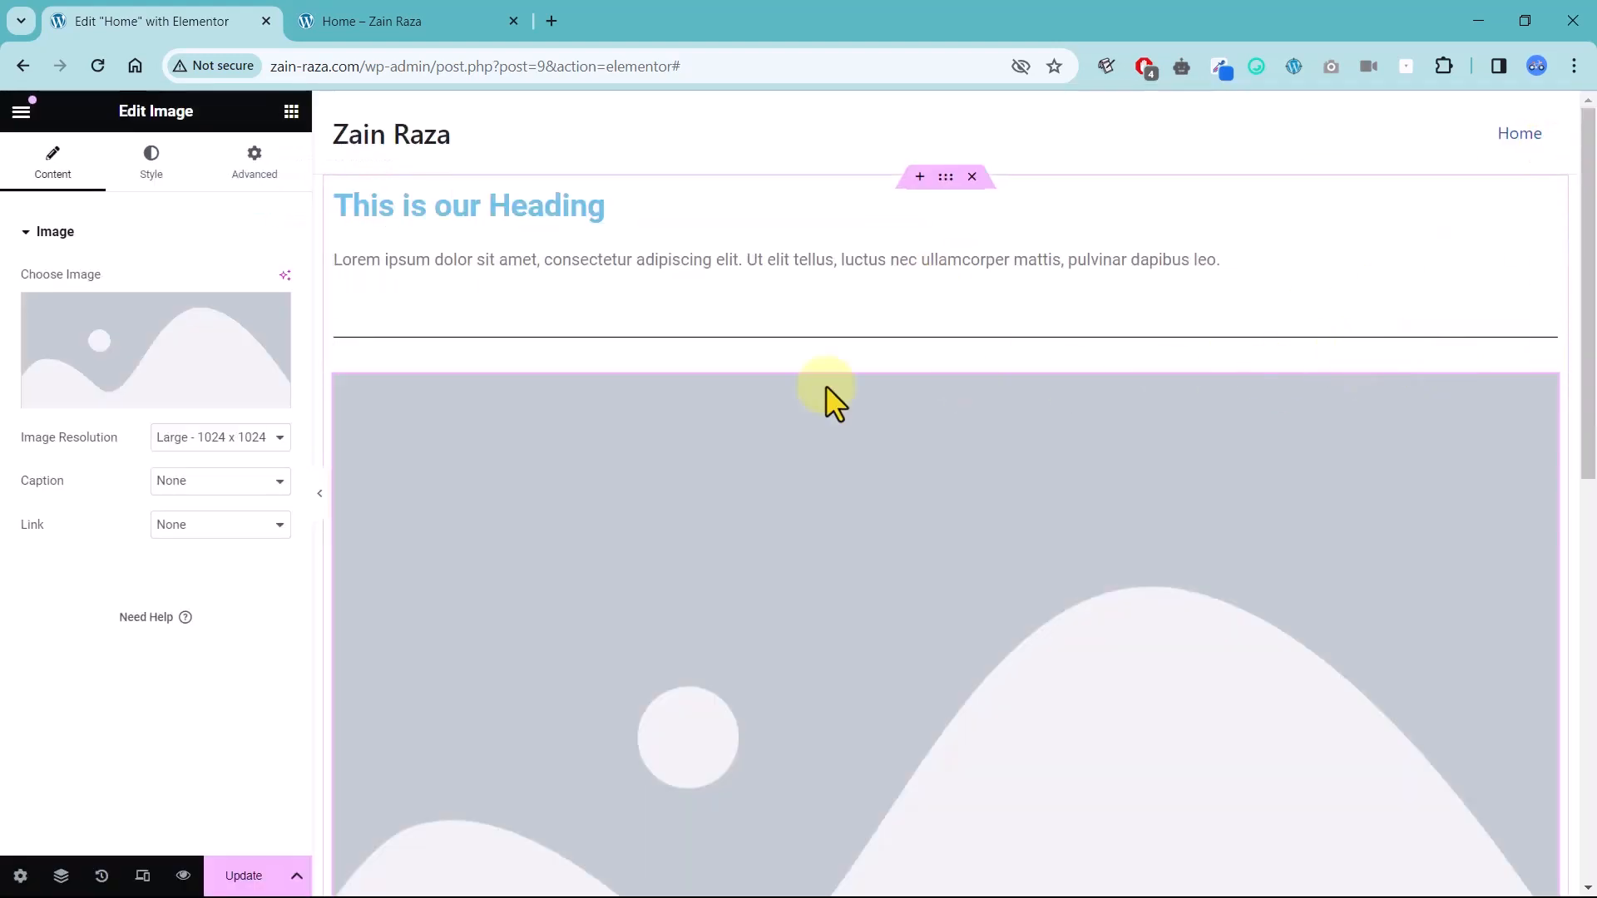
Delete the Image widget below the divider and return to the widget list.
{"action": "left_click", "coordinate": [291, 114]}
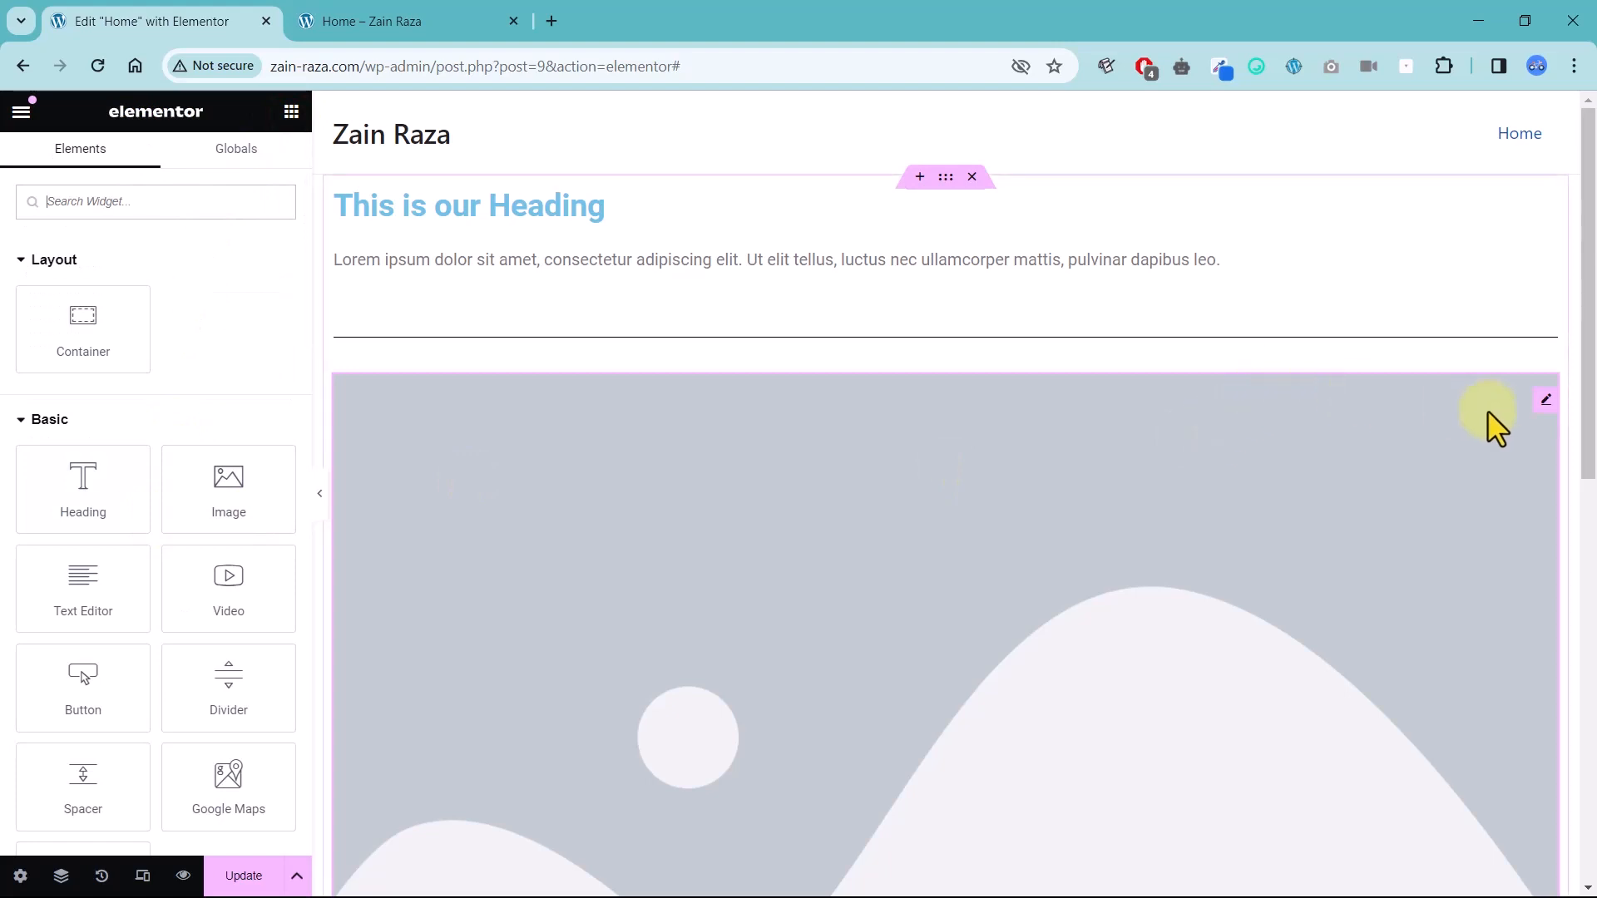
{"action": "right_click", "coordinate": [1548, 401]}
{"action": "left_click", "coordinate": [1409, 865]}
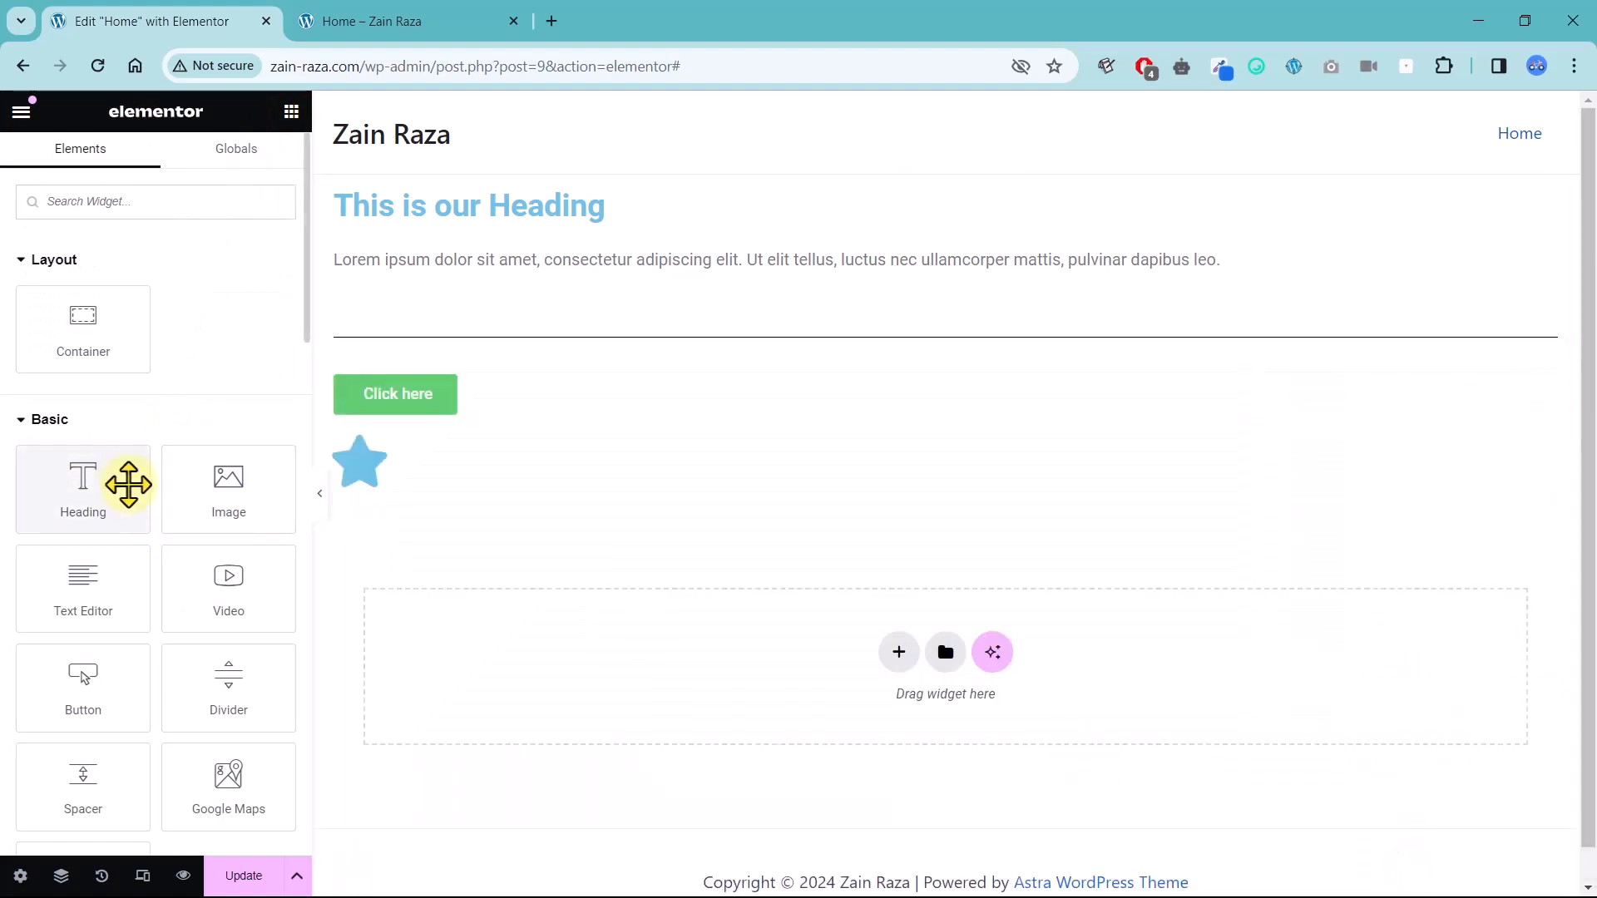